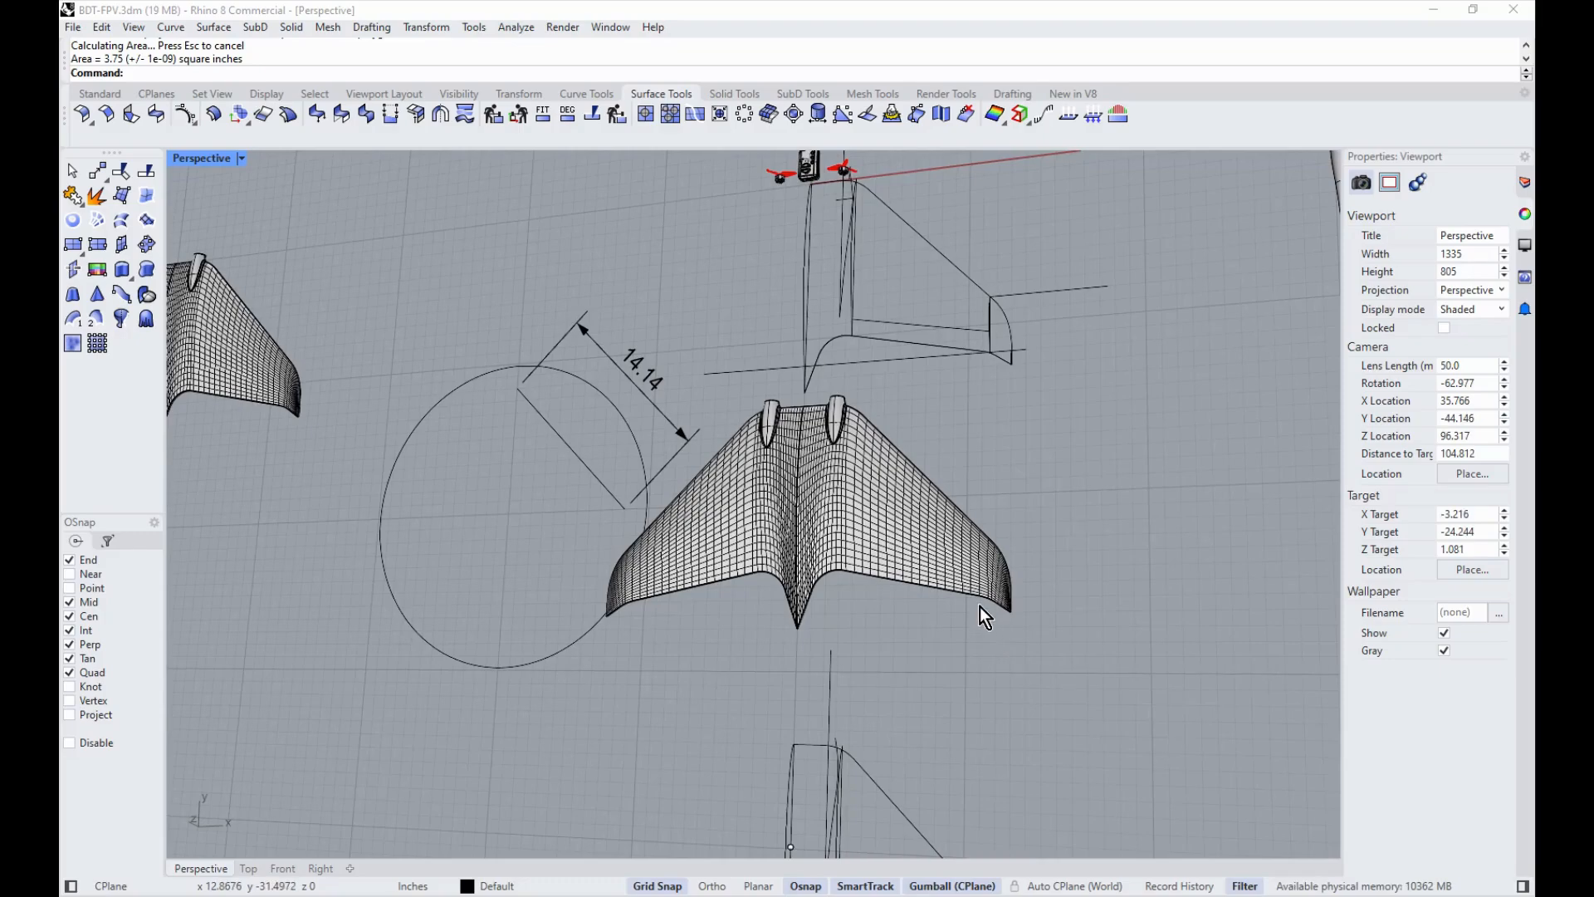
Step: Set the perspective viewport to Rendered display and inspect the flying wing model up close
right_drag(1046, 633, 1092, 483)
scroll(1092, 484, up, 2)
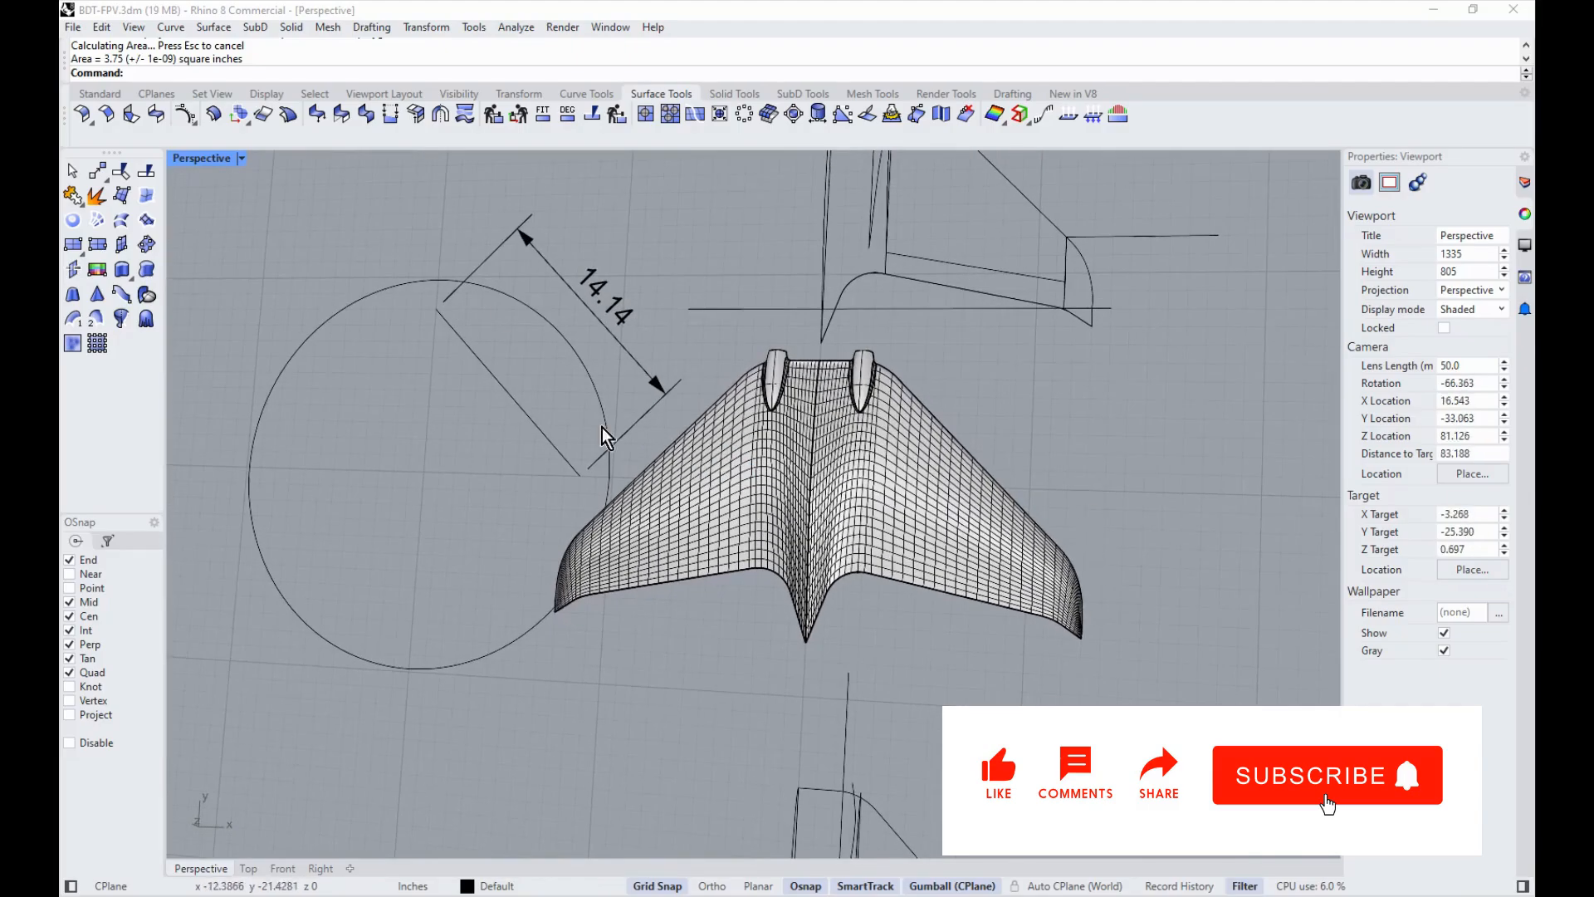
right_drag(320, 302, 236, 161)
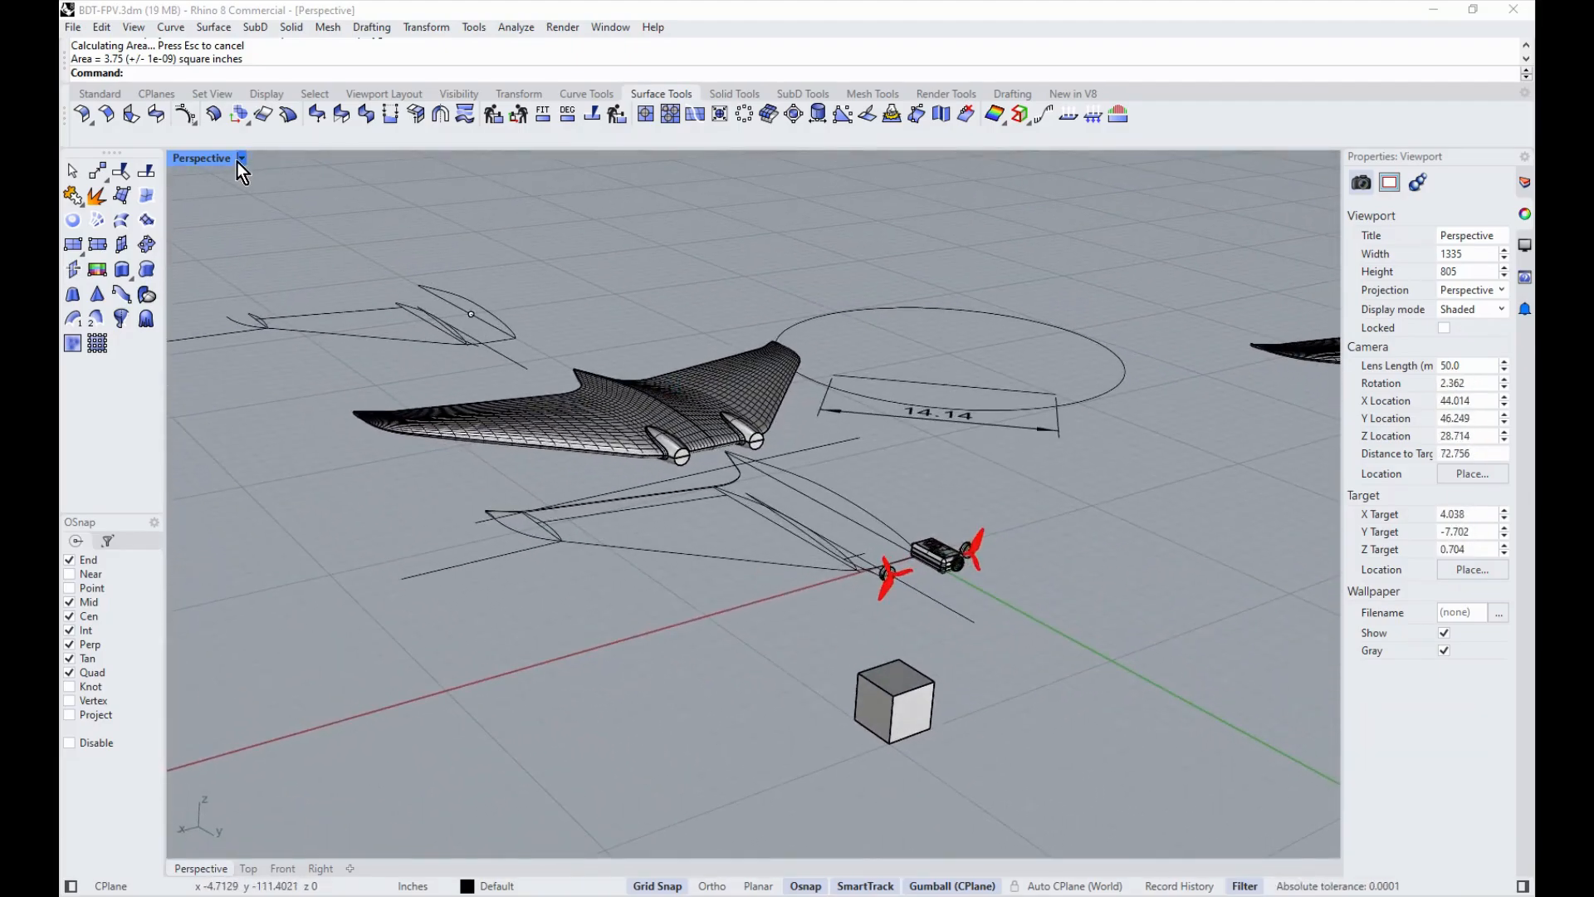
click(246, 157)
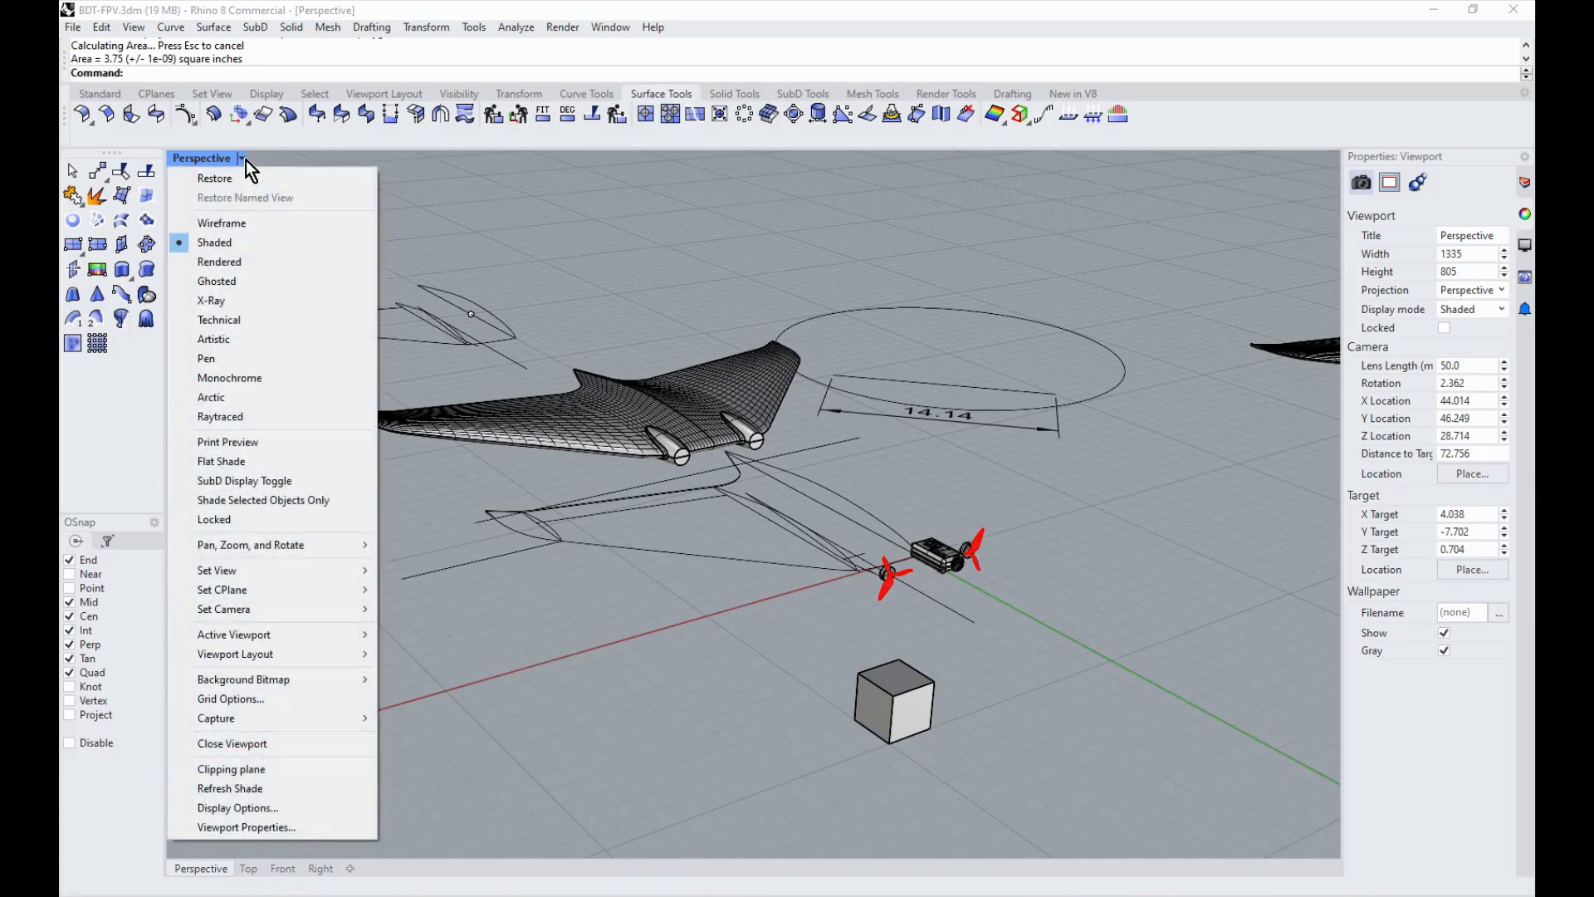
click(239, 263)
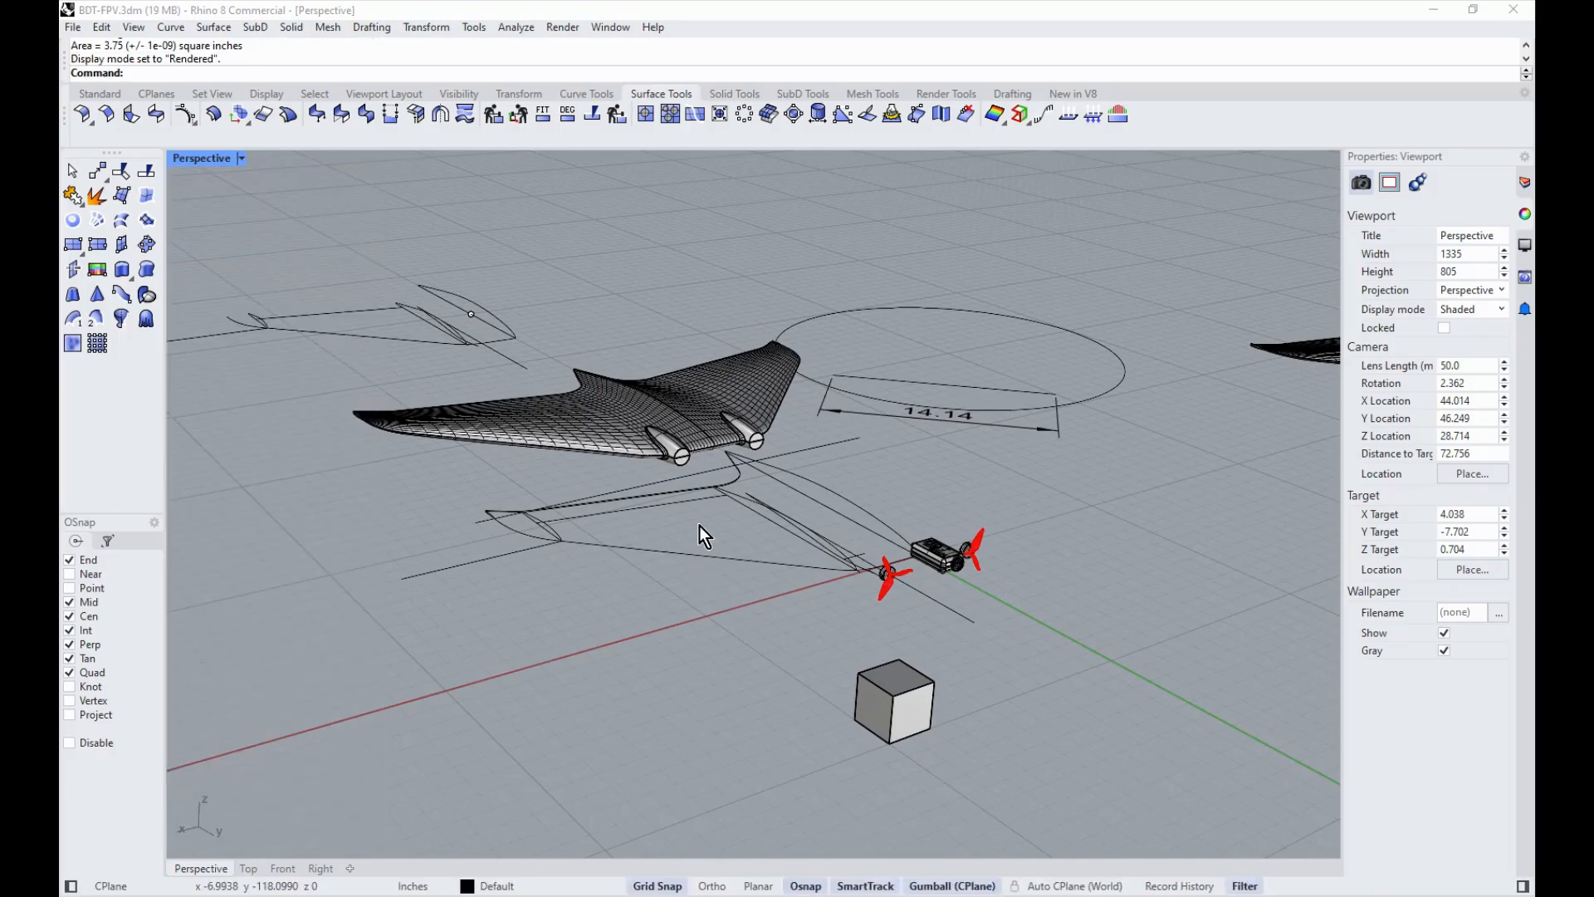
scroll(663, 582, up, 6)
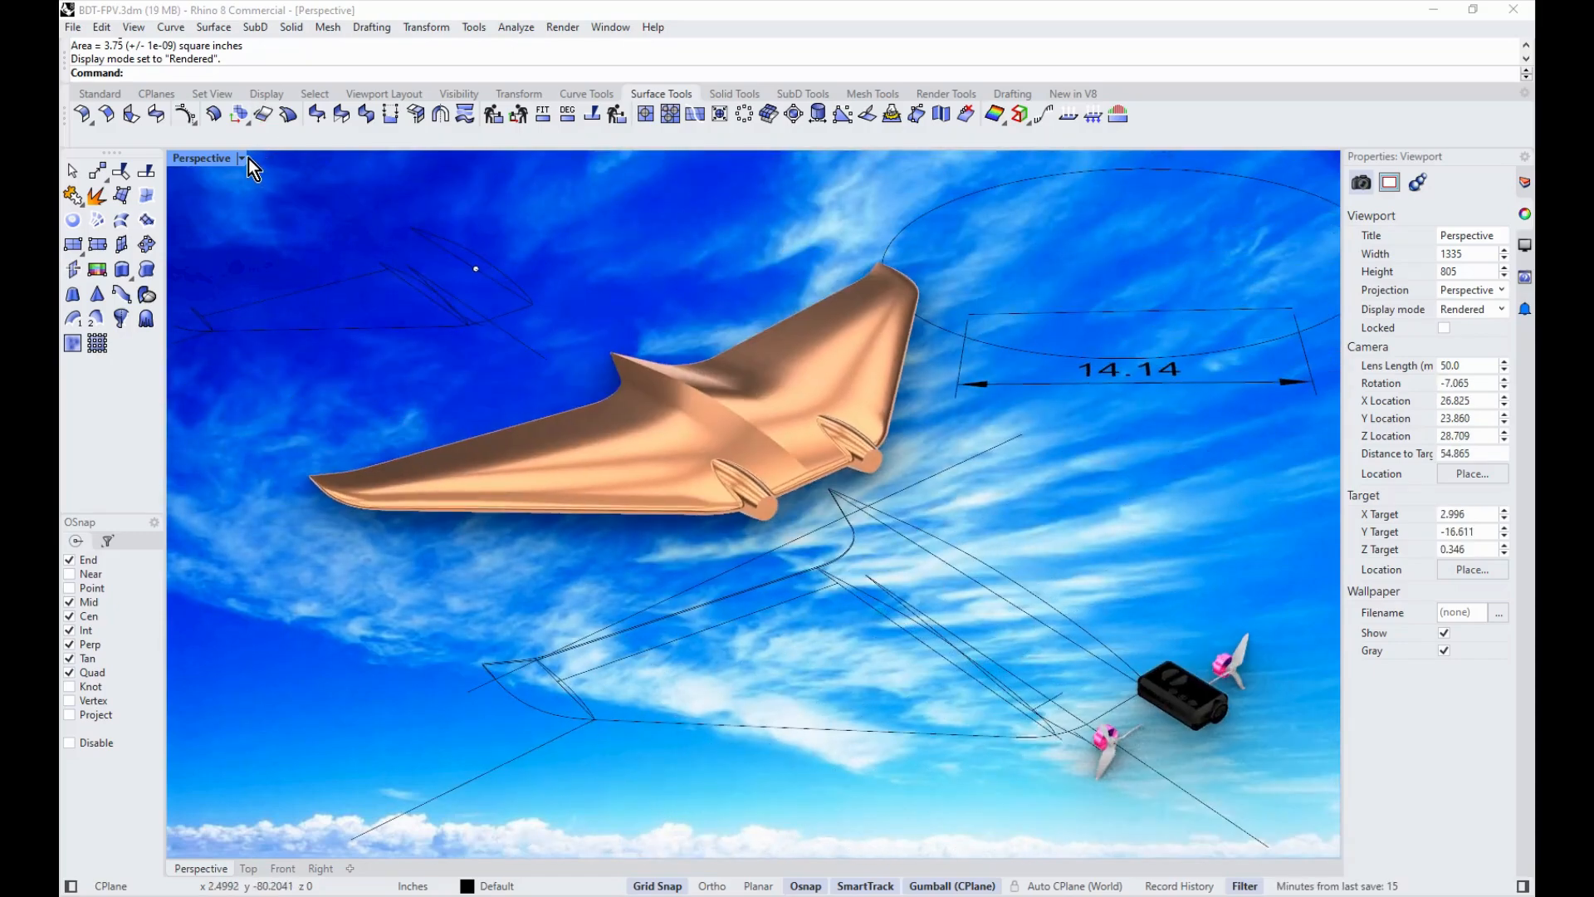
Step: Return the perspective viewport to Shaded display and examine the flying wing from above
click(242, 160)
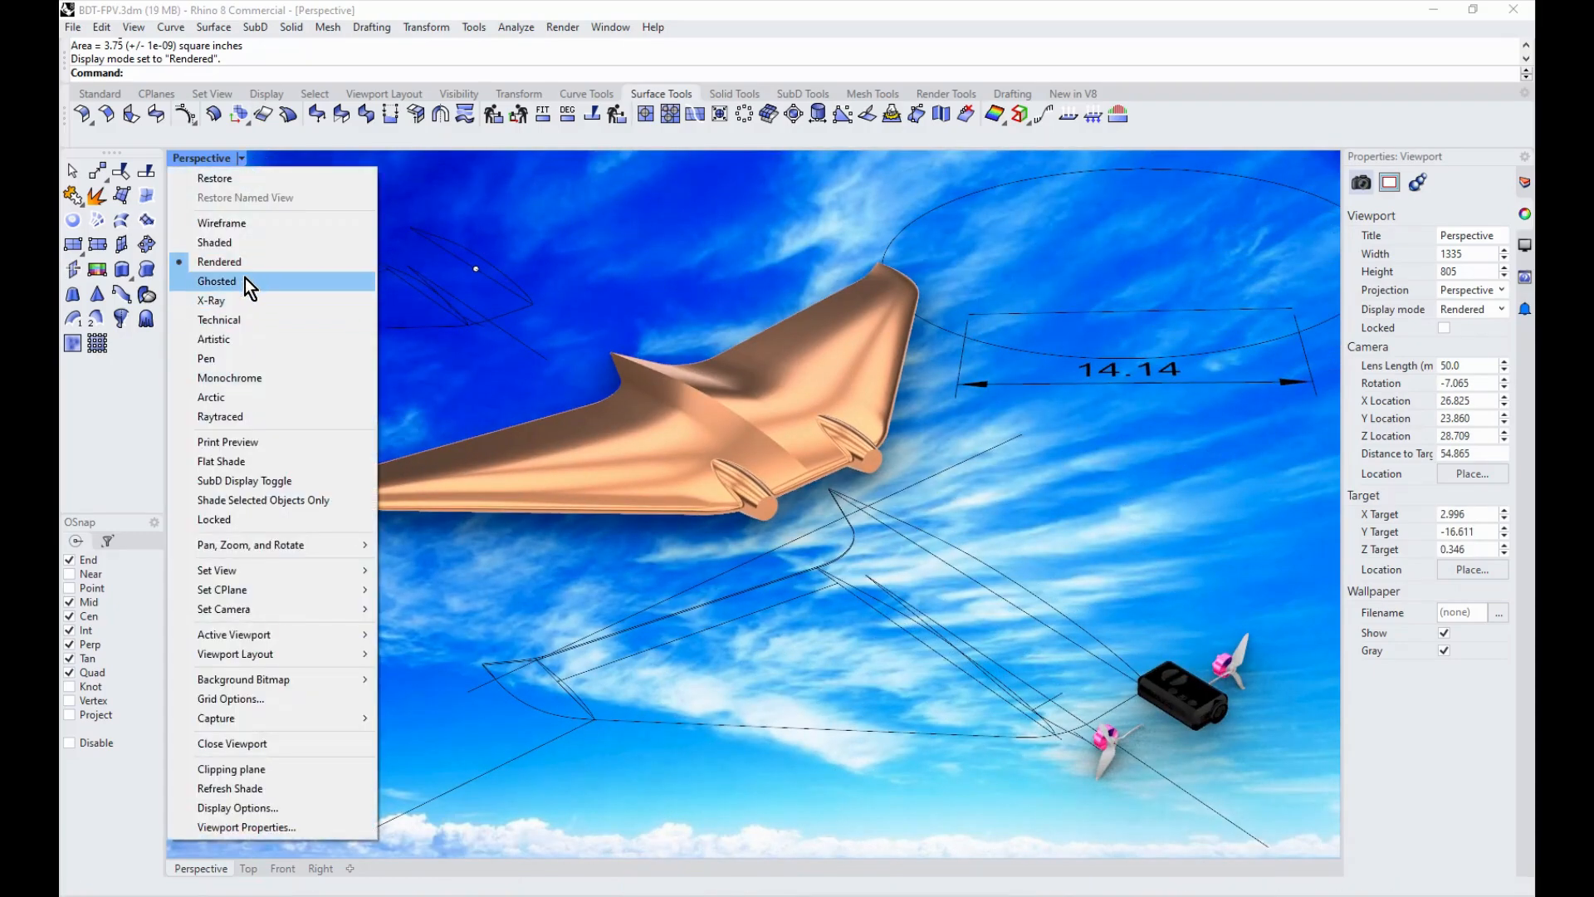
click(249, 242)
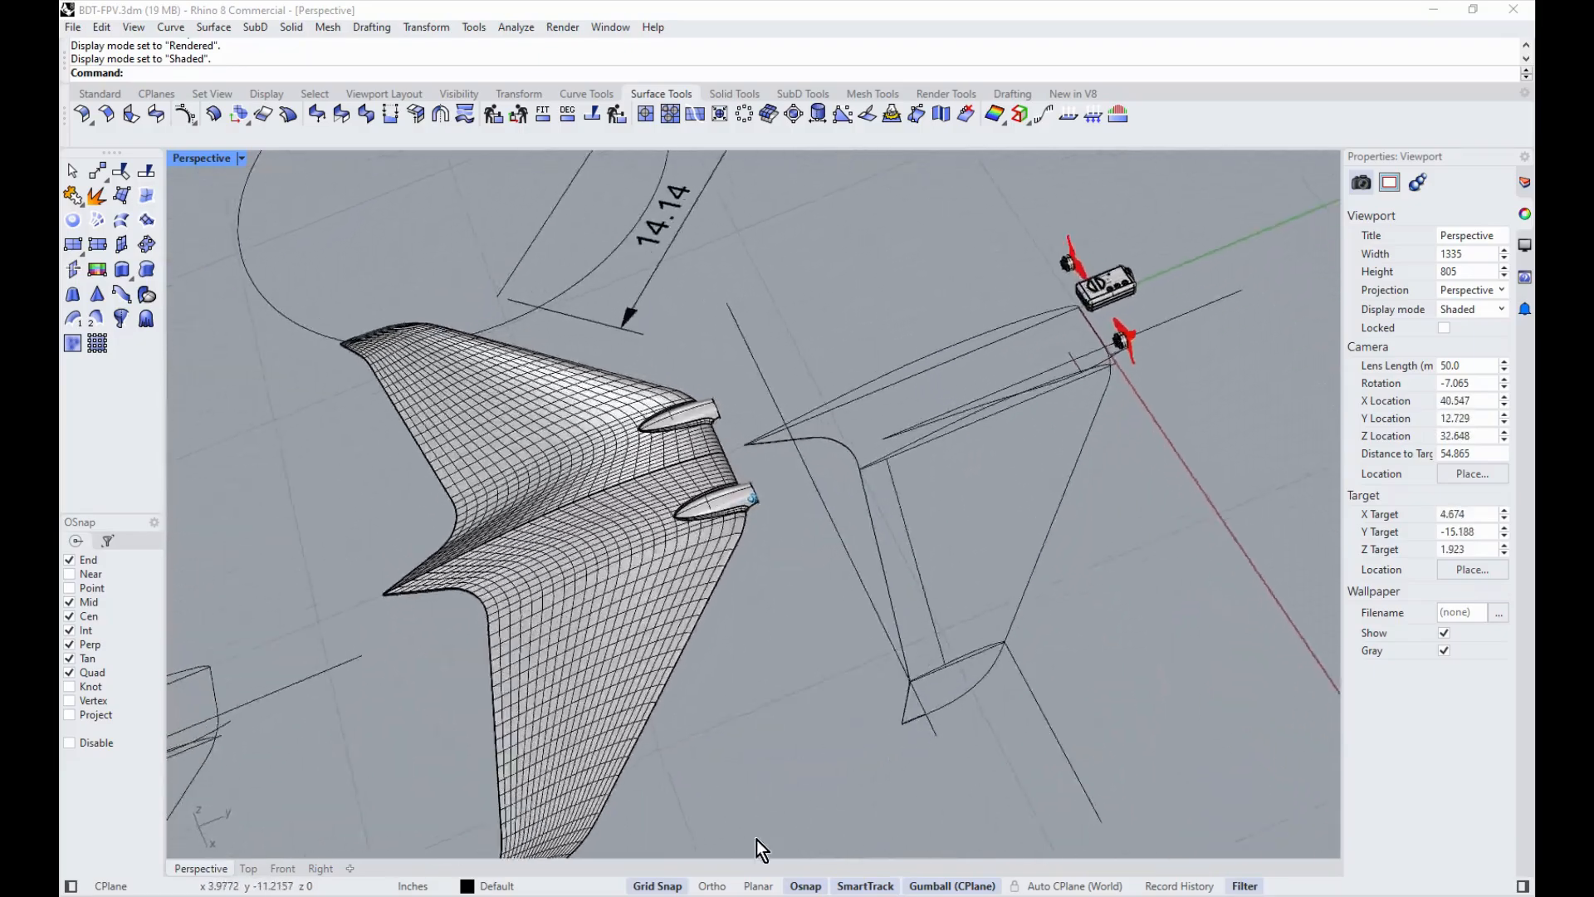
right_drag(756, 840, 626, 496)
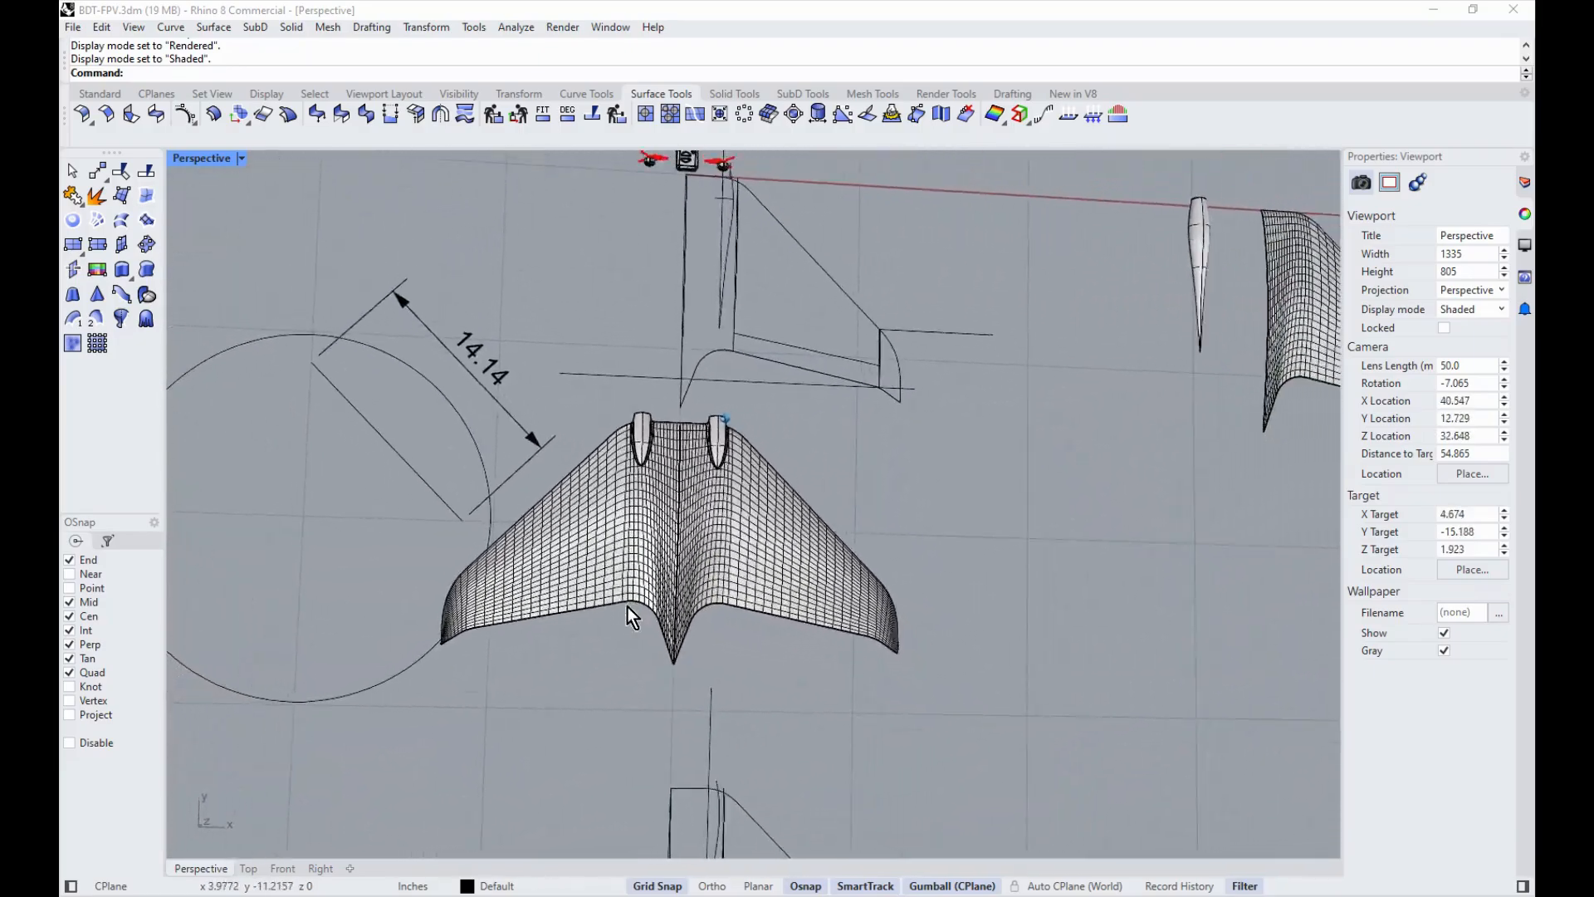
right_drag(626, 607, 661, 591)
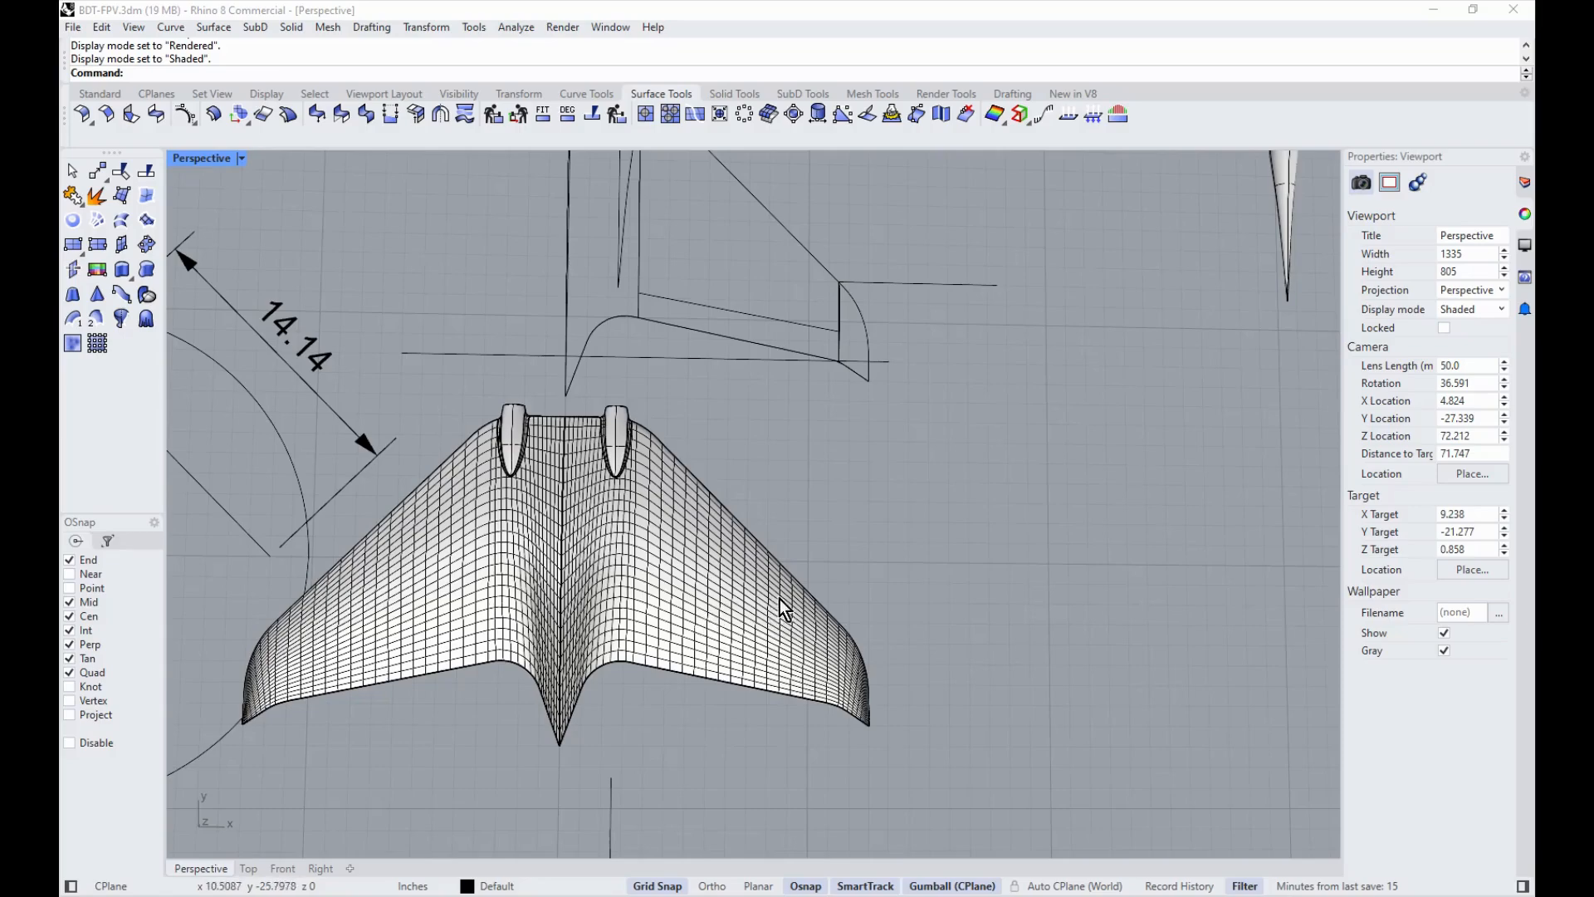
scroll(644, 570, down, 1)
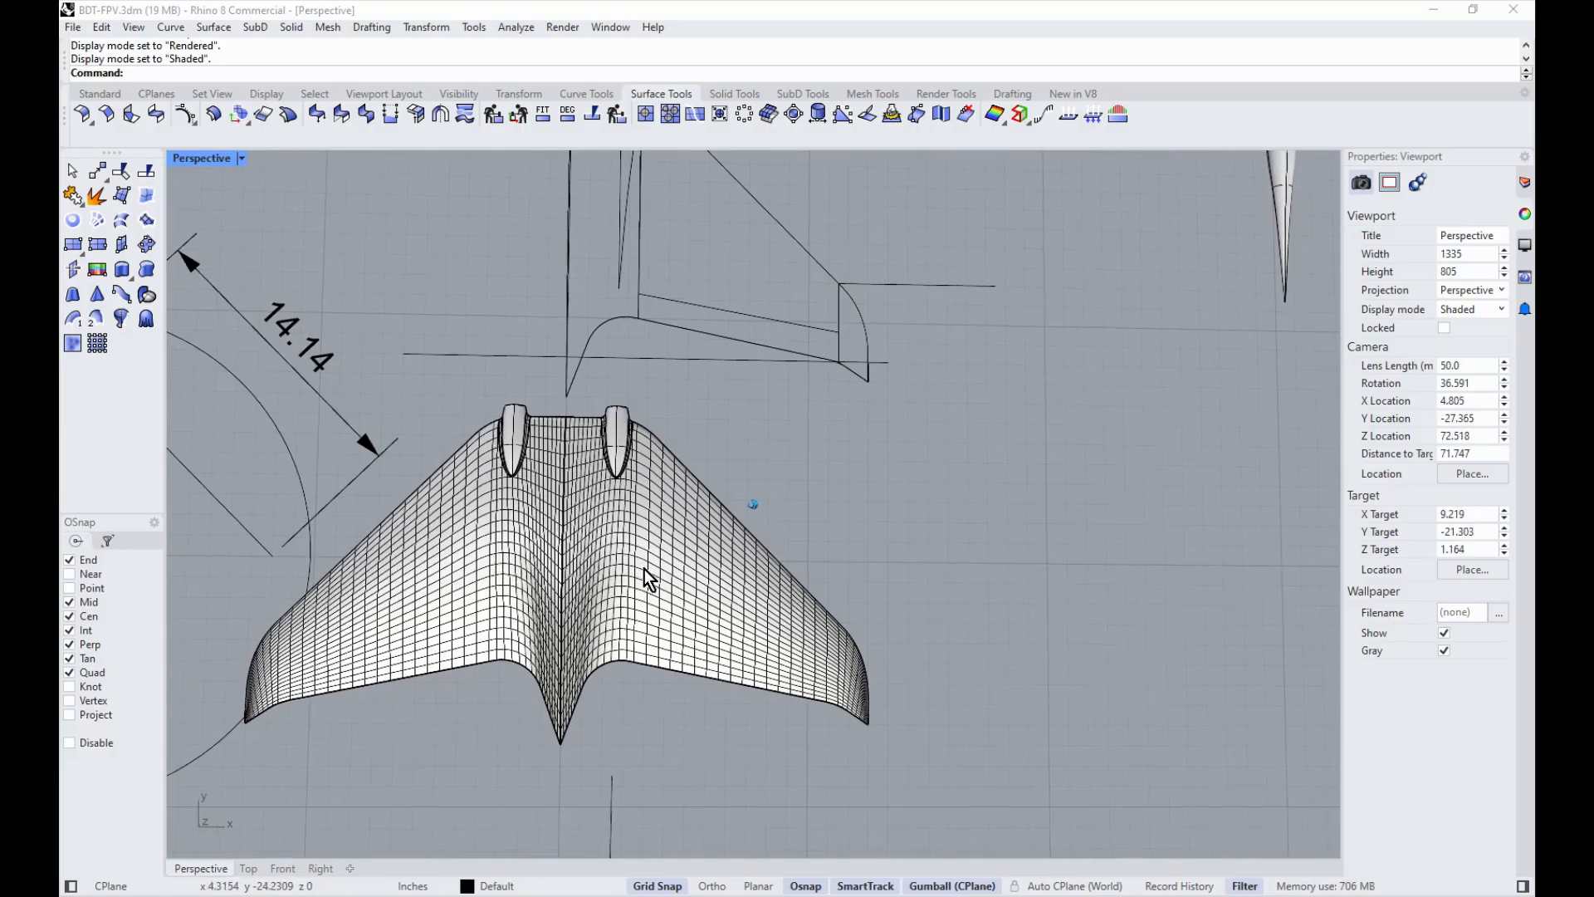
scroll(772, 585, down, 2)
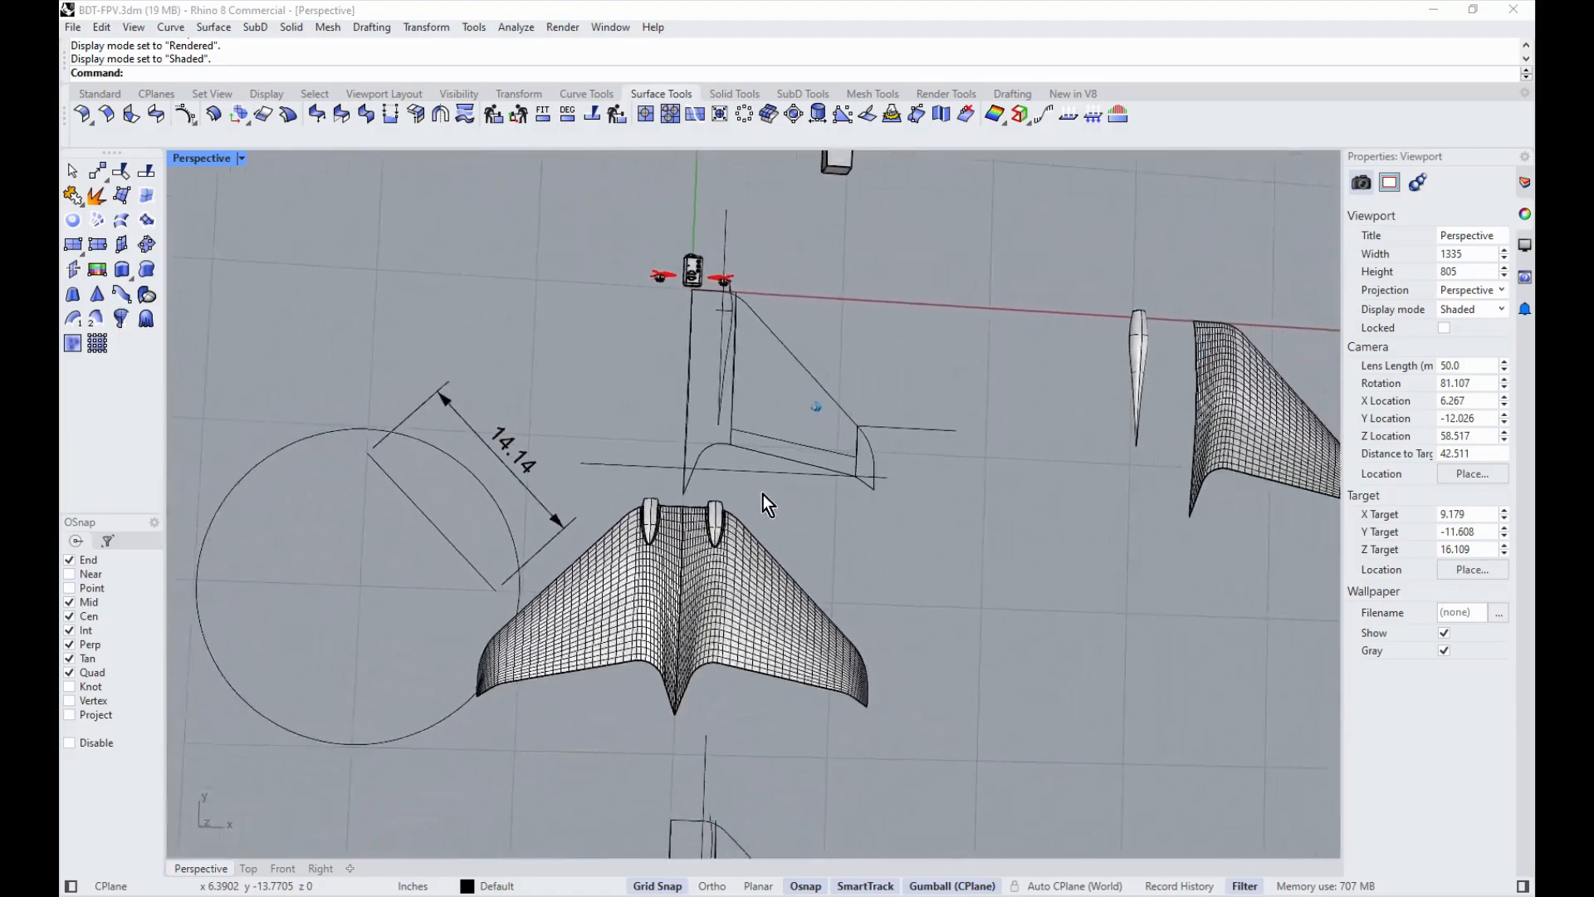
Step: Examine the four flat wing panels and their centre-of-gravity construction lines and dimensions in the Top view
click(248, 868)
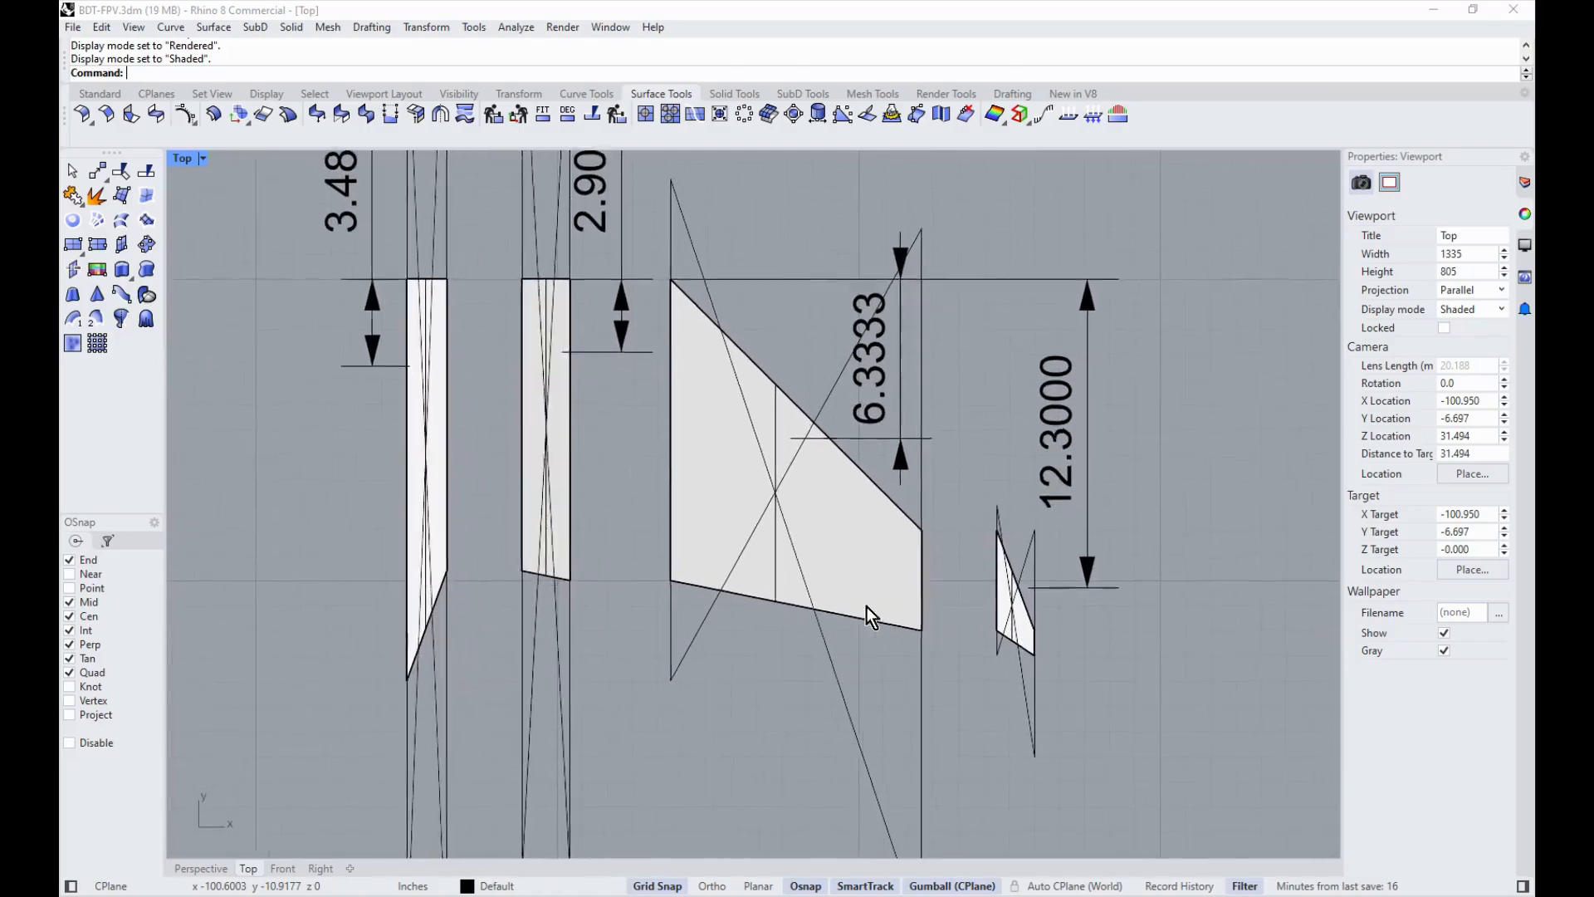
click(201, 867)
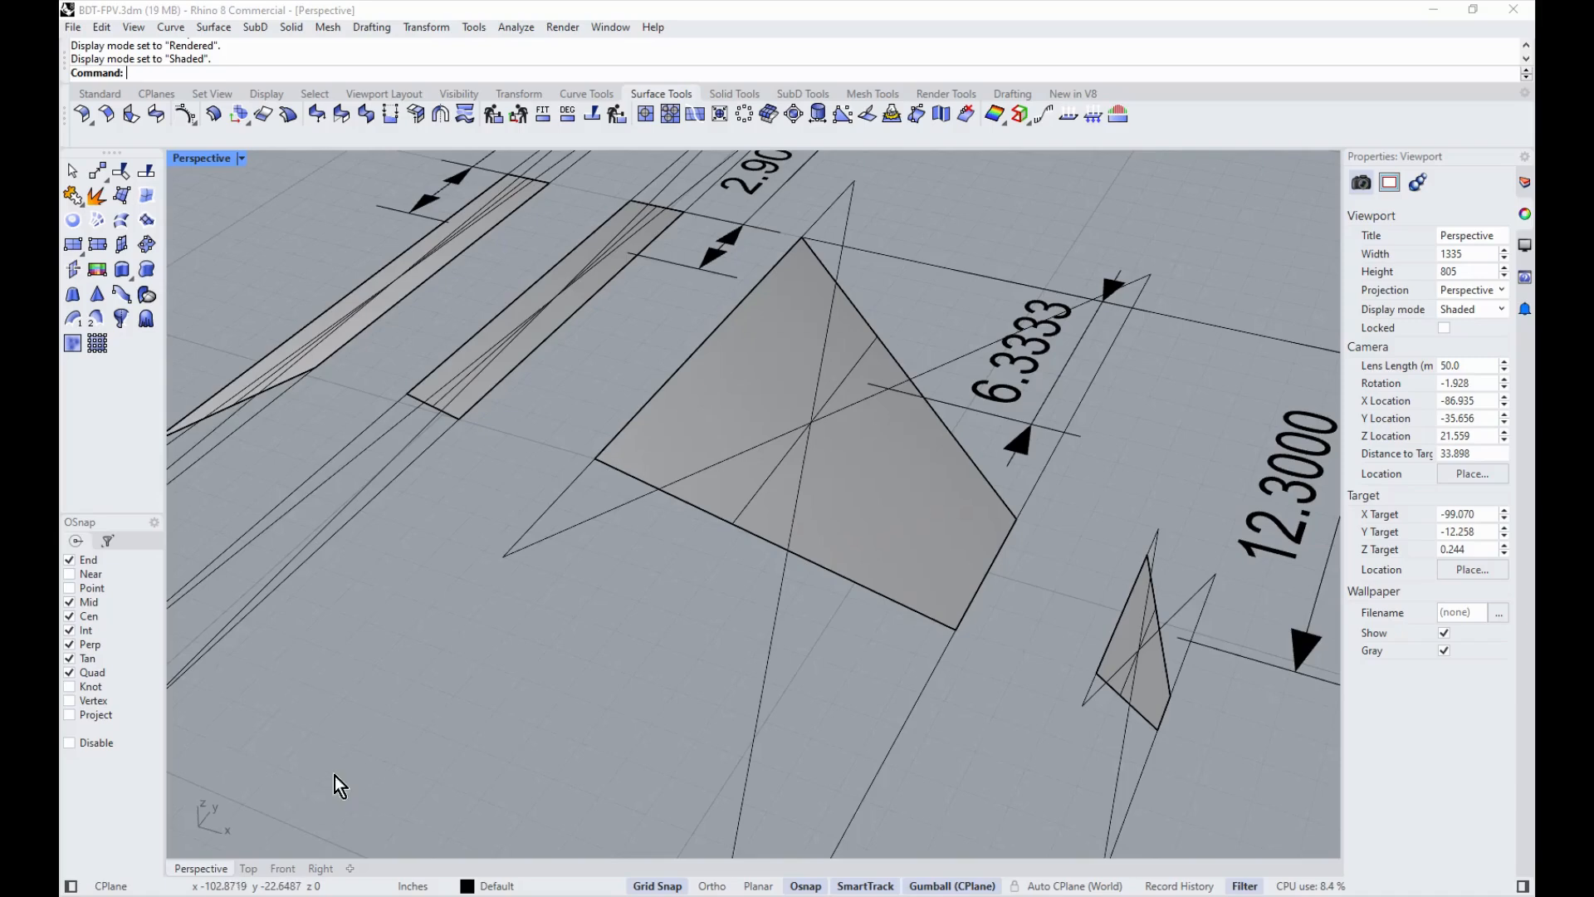
click(249, 868)
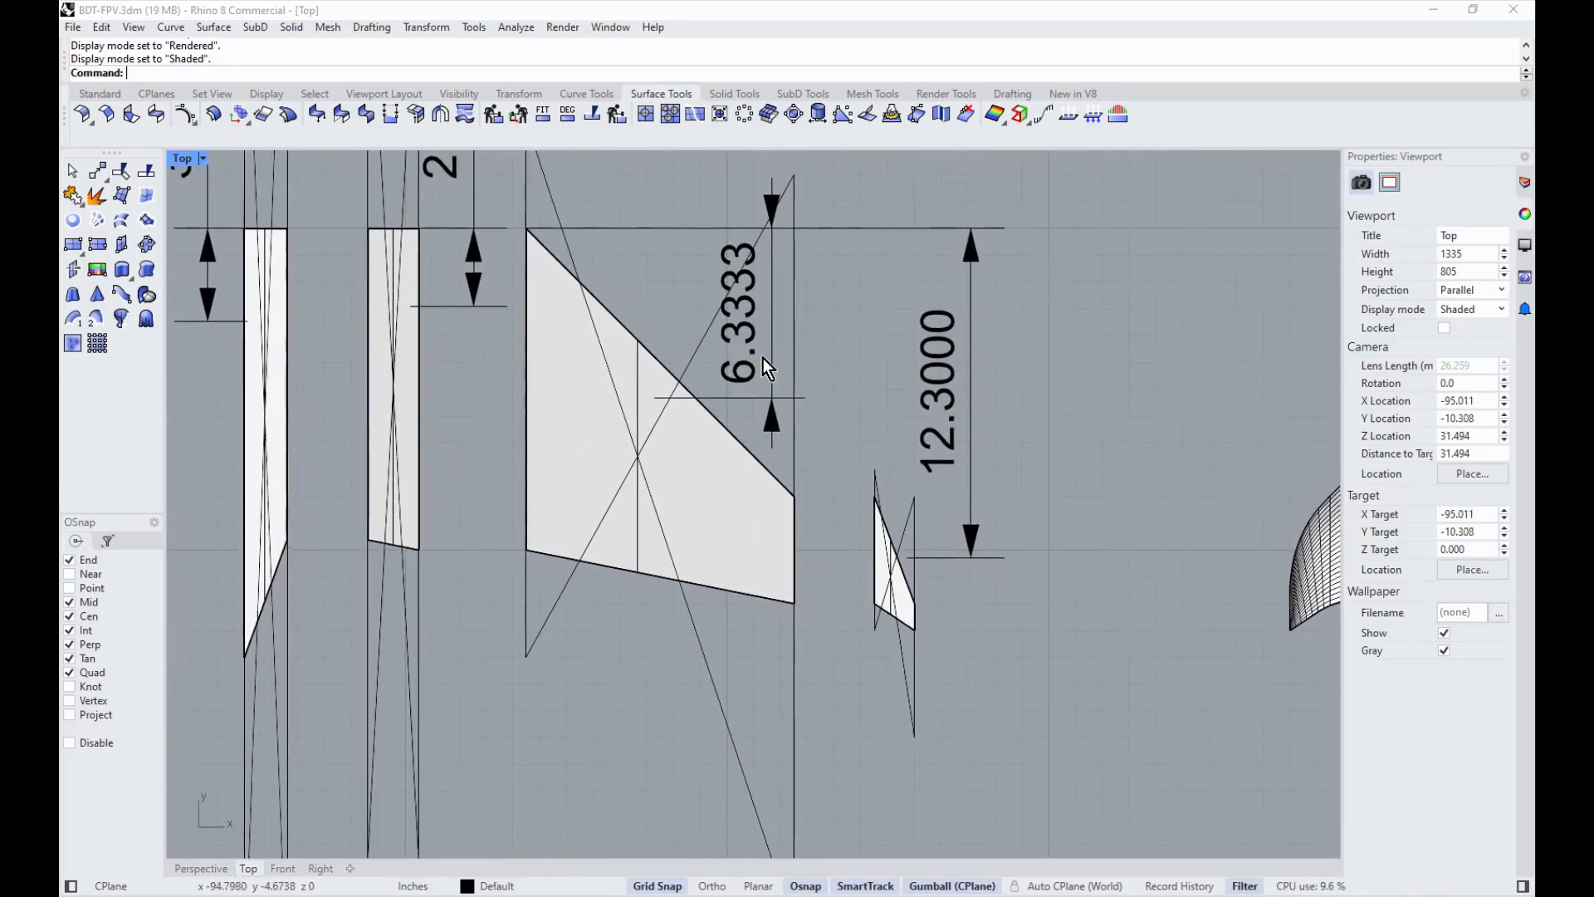
click(790, 580)
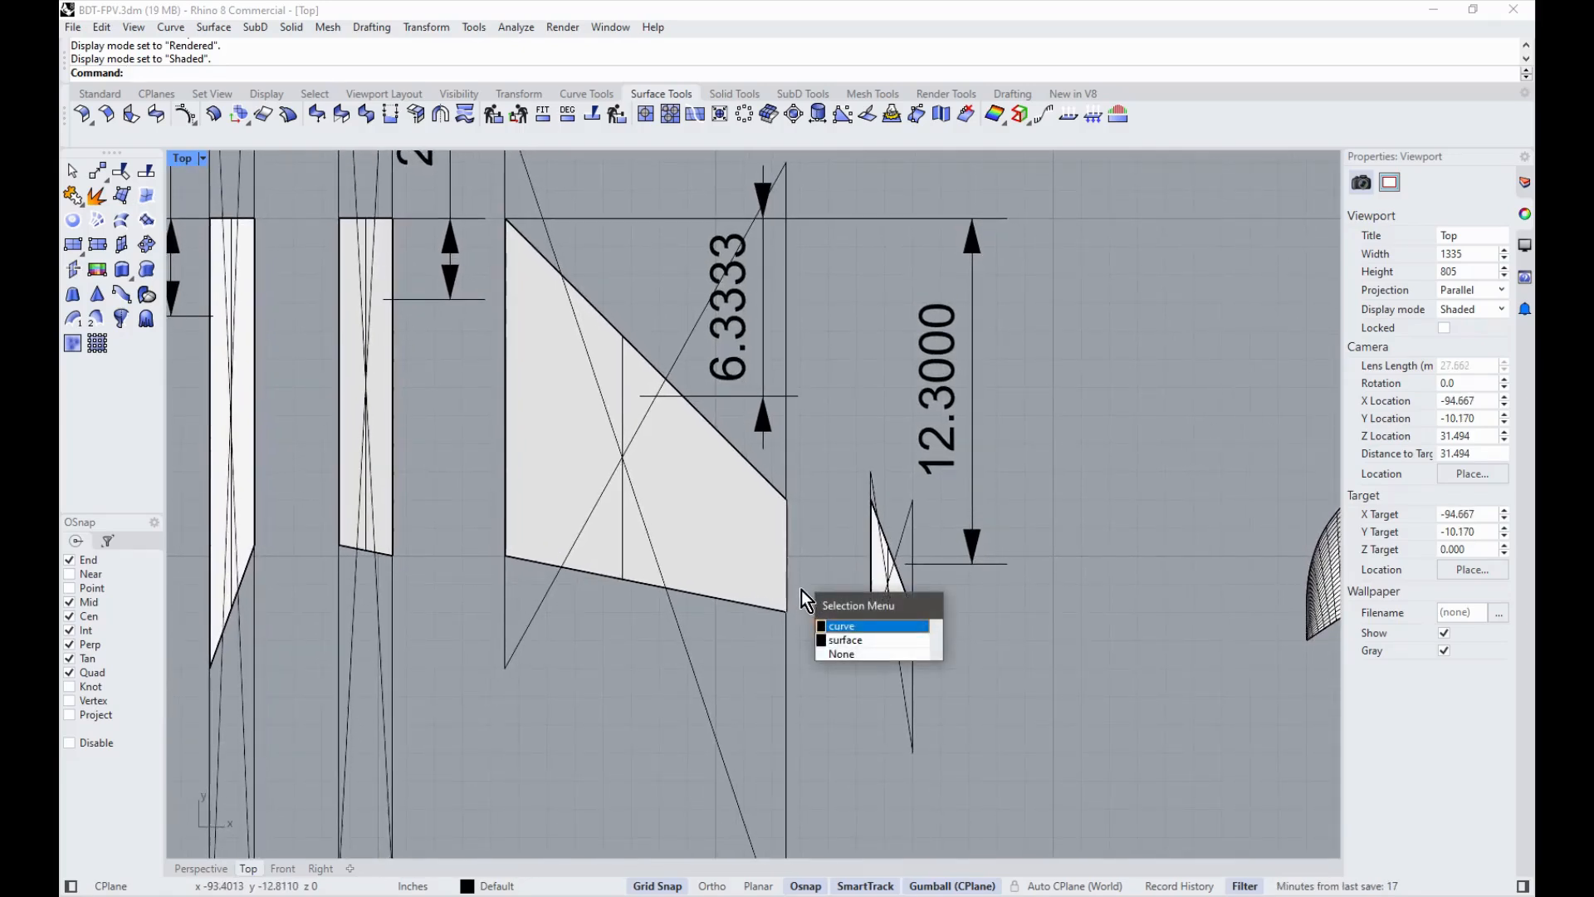
click(795, 613)
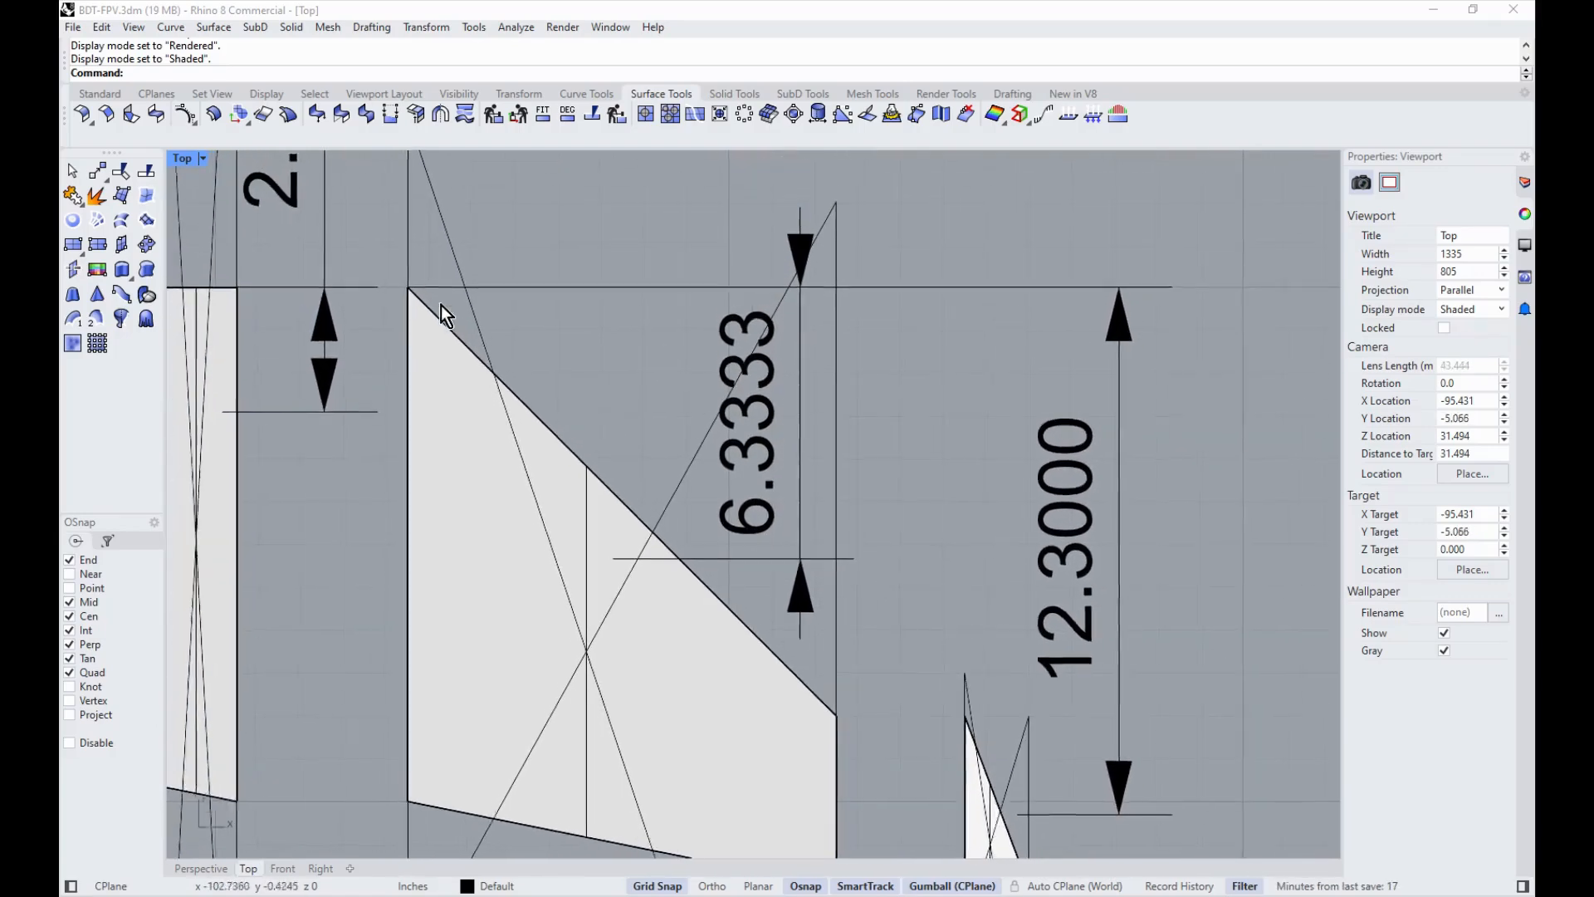
scroll(769, 542, up, 4)
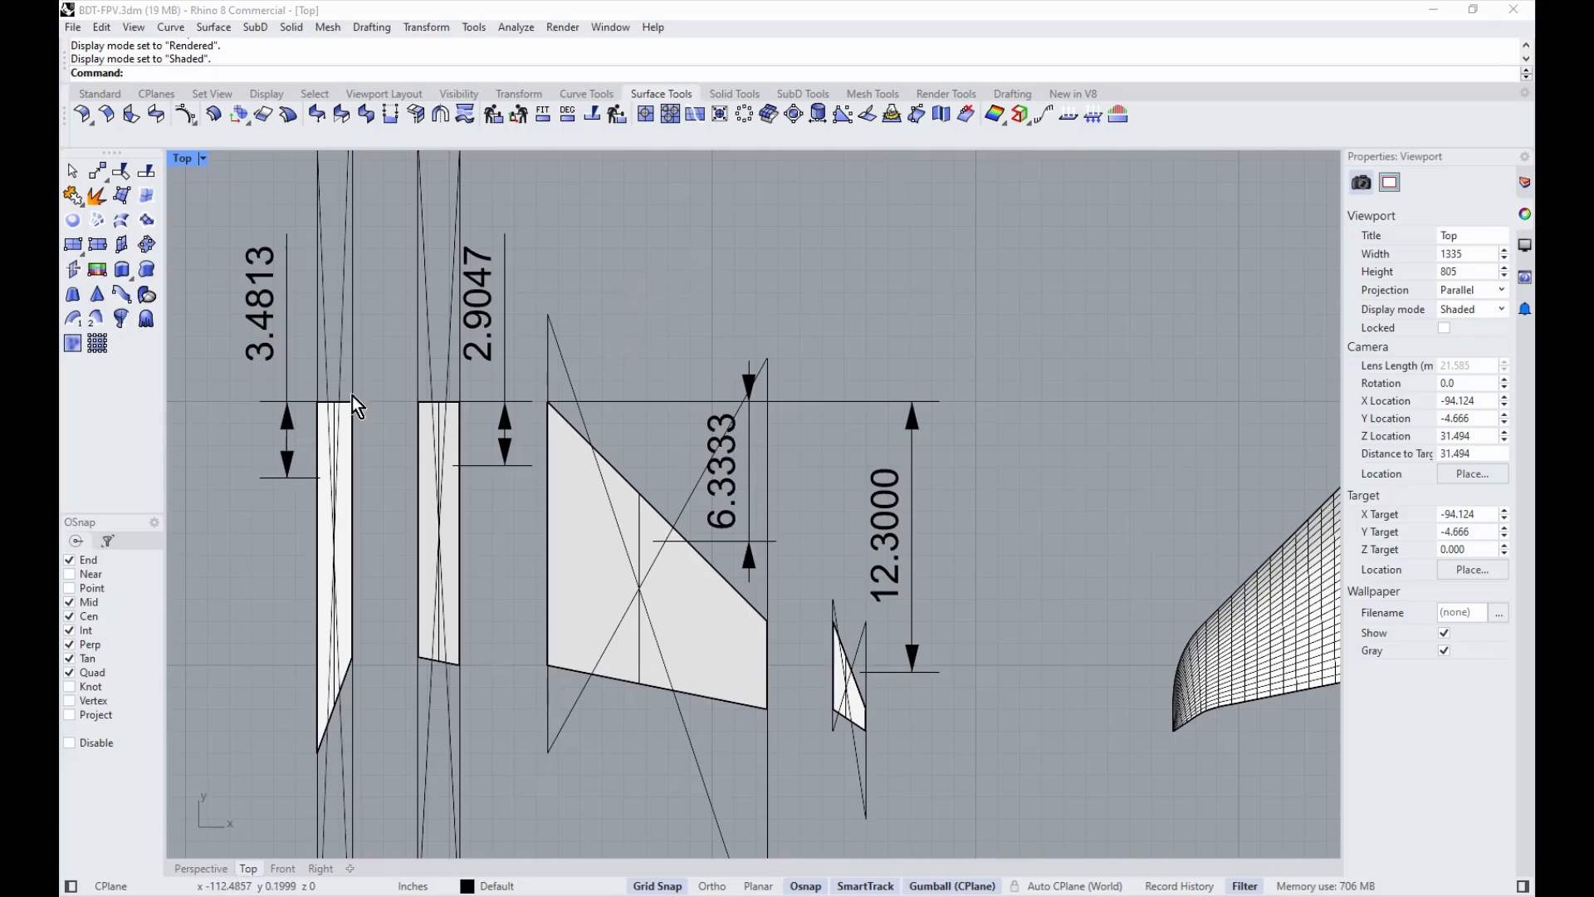
scroll(505, 276, down, 2)
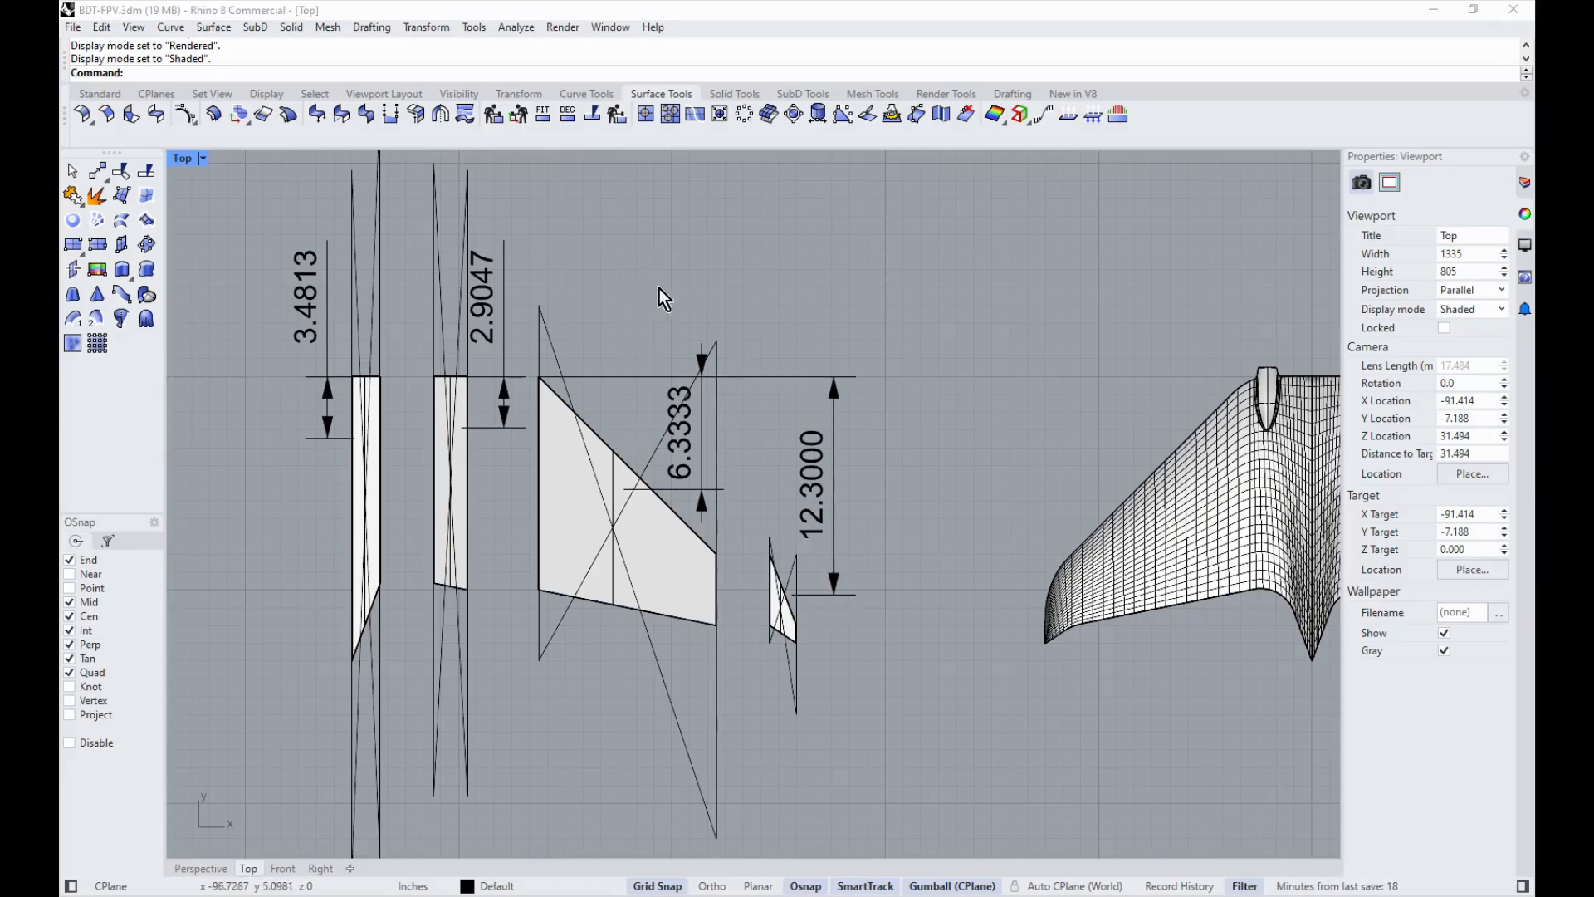
Step: Measure the area of the large tapered wing panel with the Area command
text(Area)
key(Return)
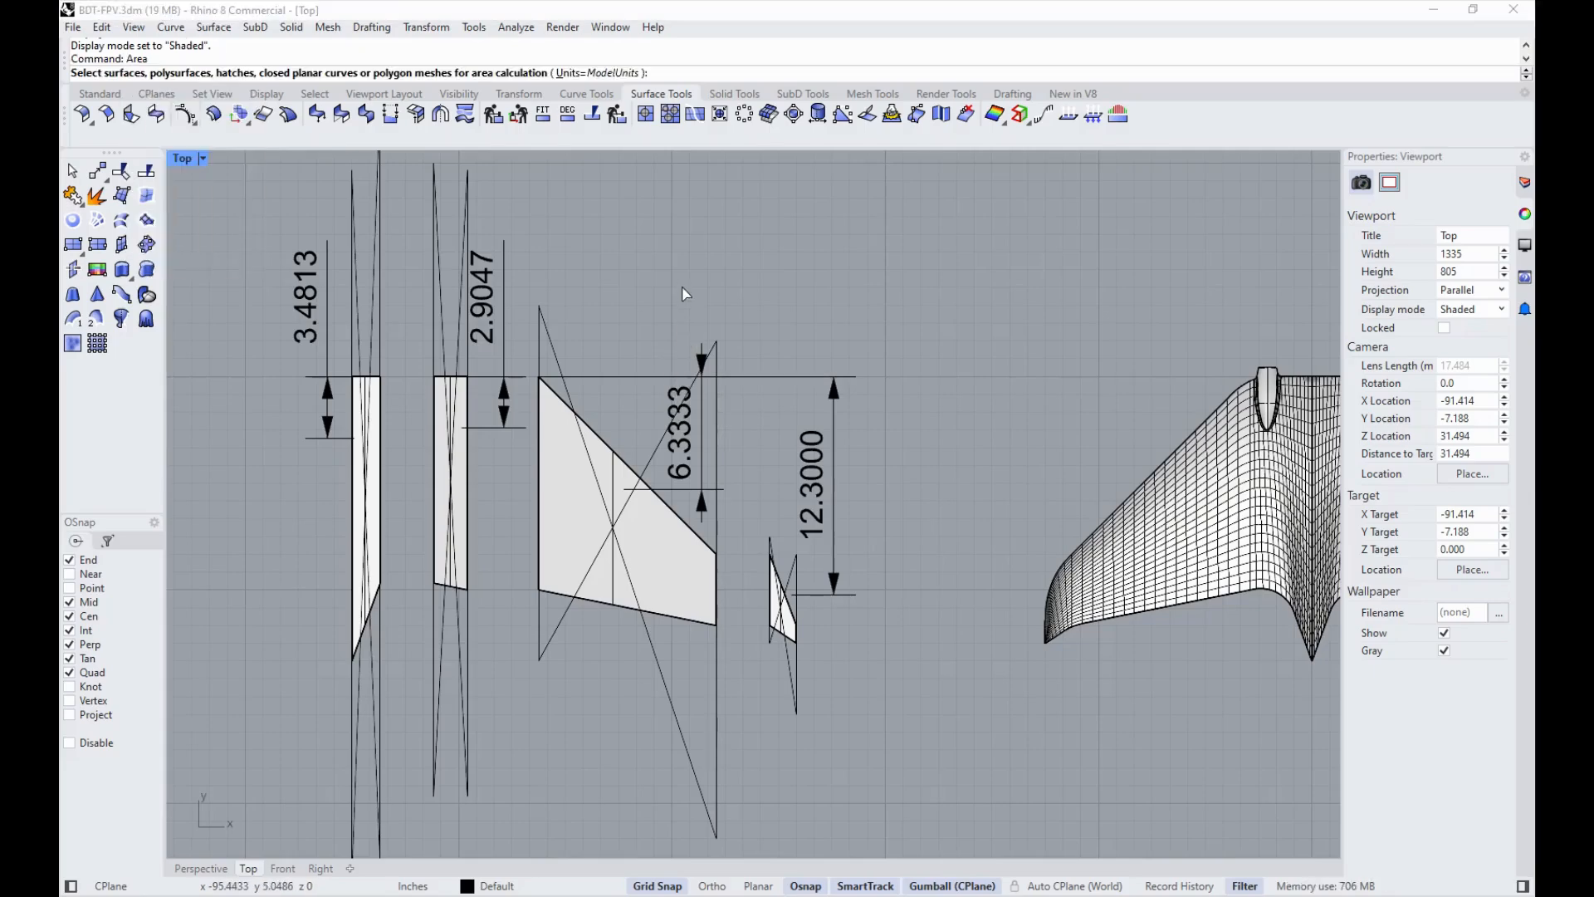
click(690, 581)
key(Return)
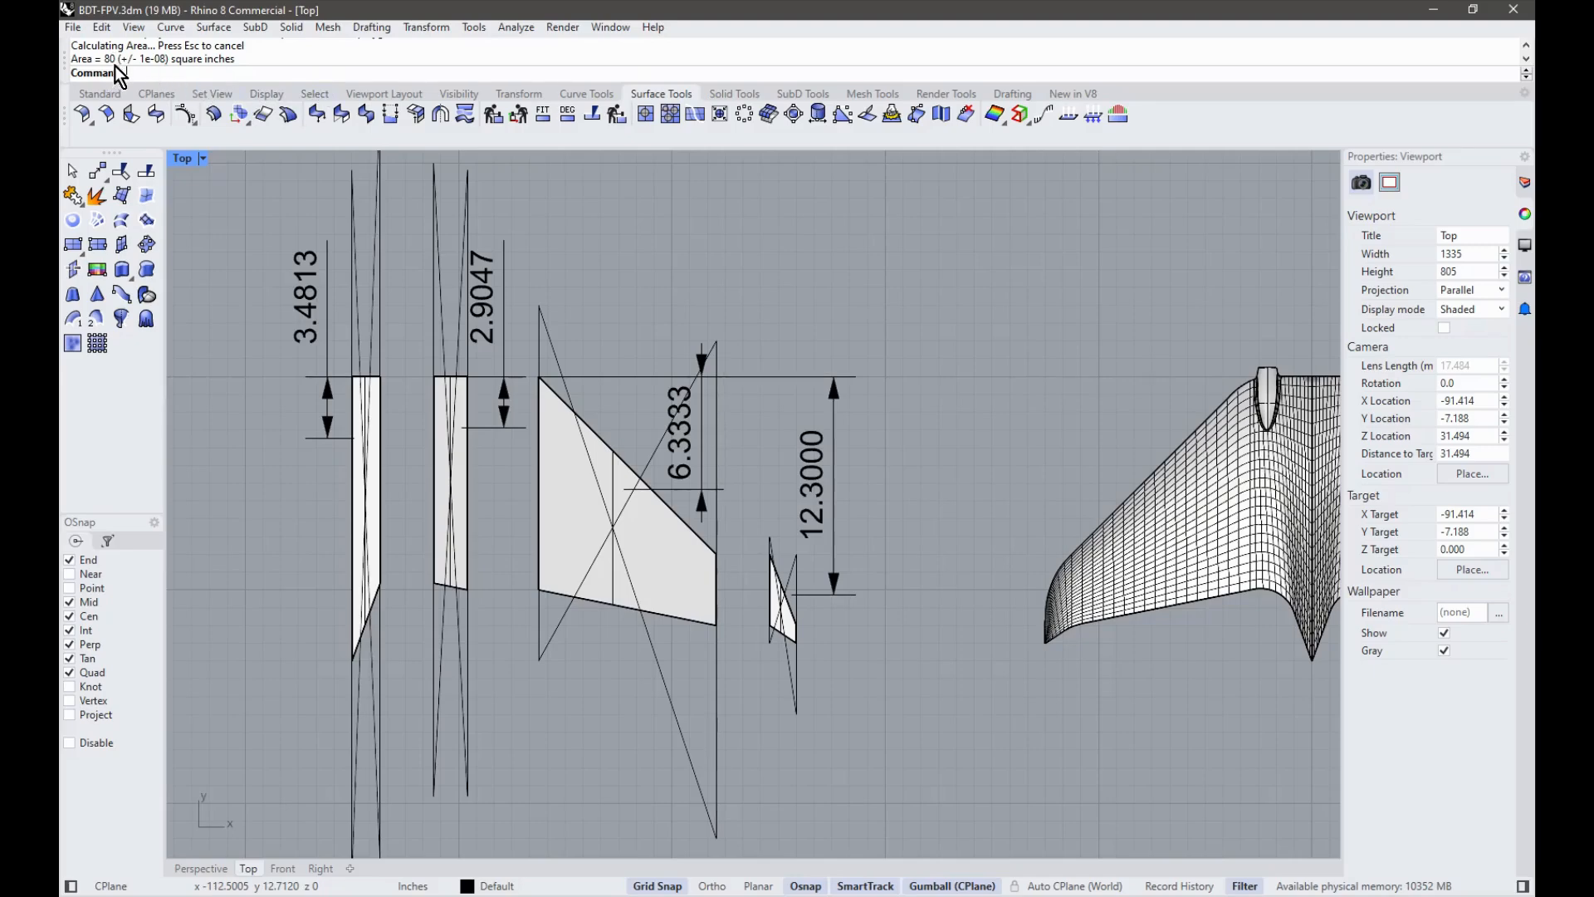
Step: Measure the area of the narrow wing panel directly beside the large tapered one
scroll(435, 451, up, 8)
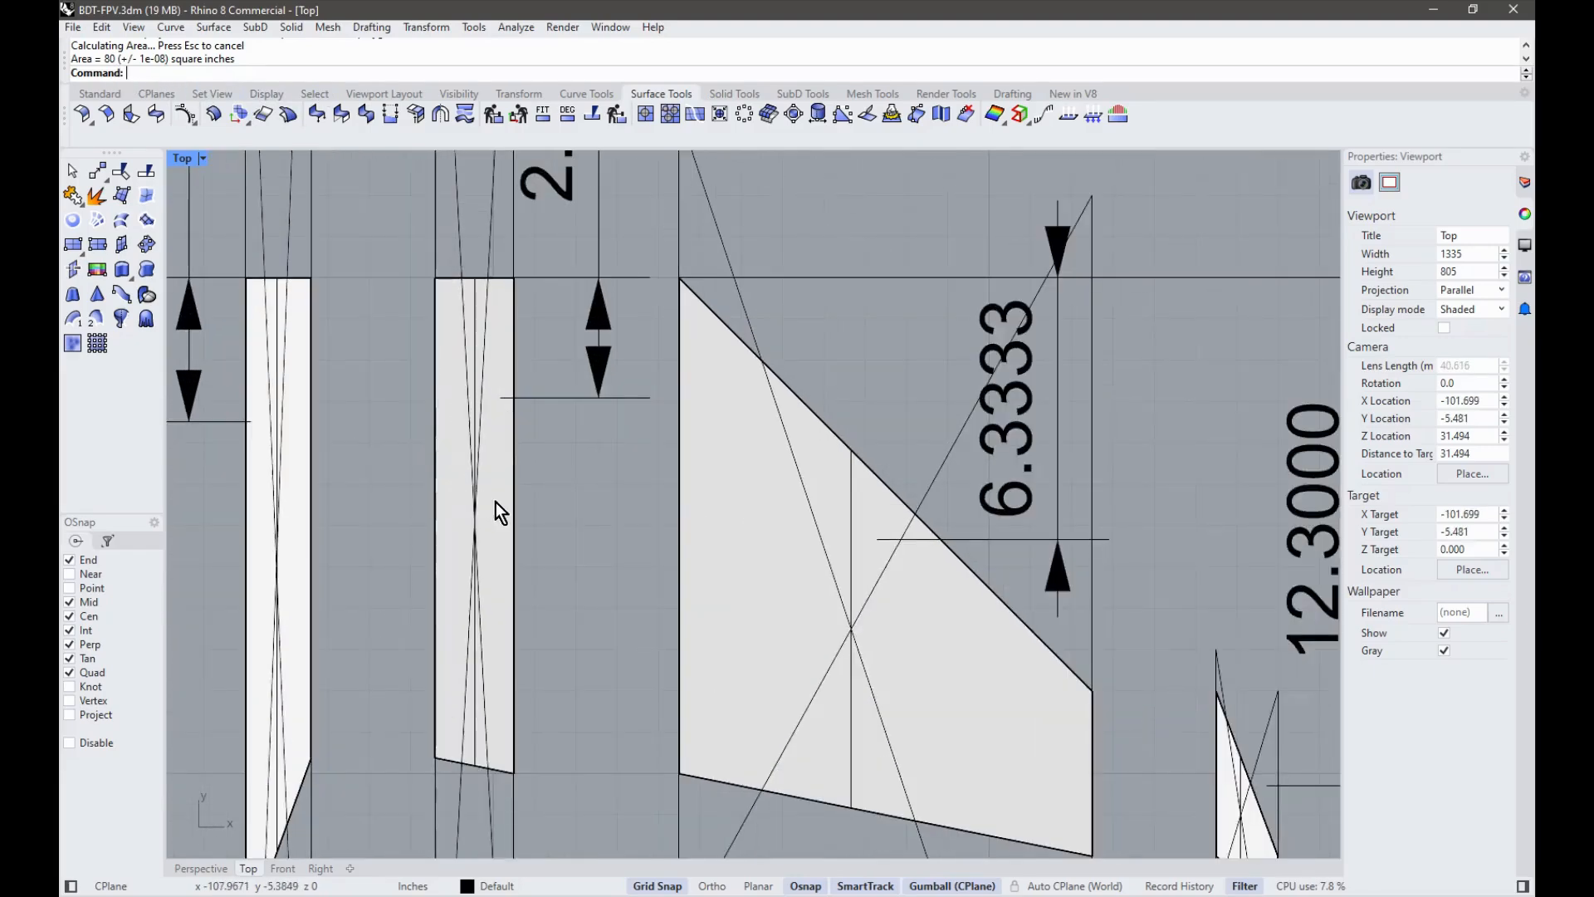
key(Return)
click(514, 493)
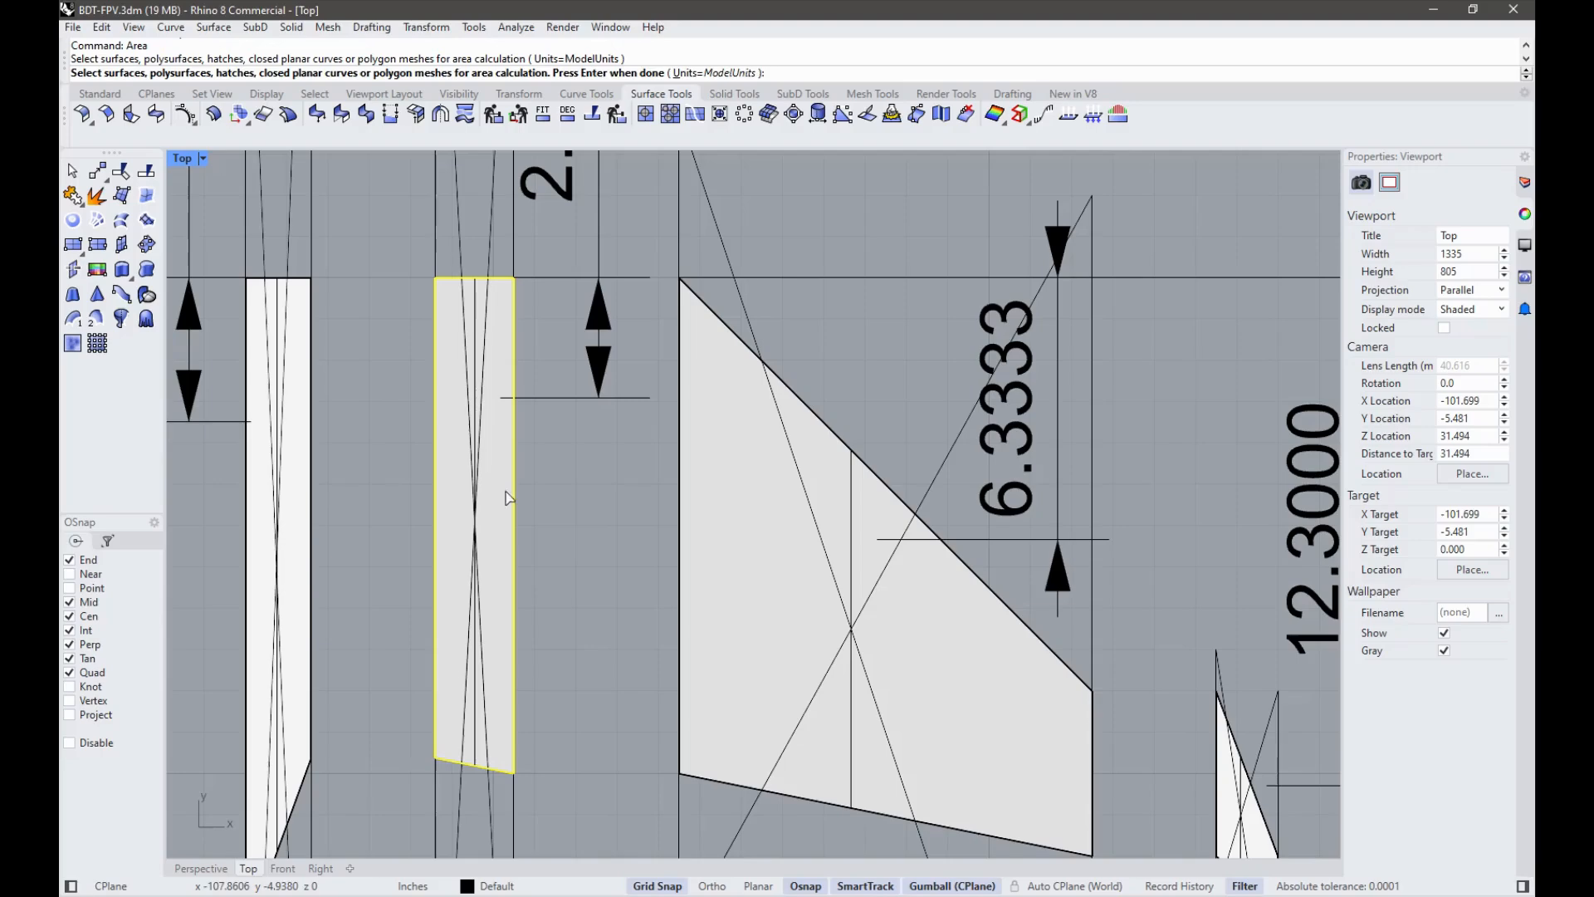
key(Return)
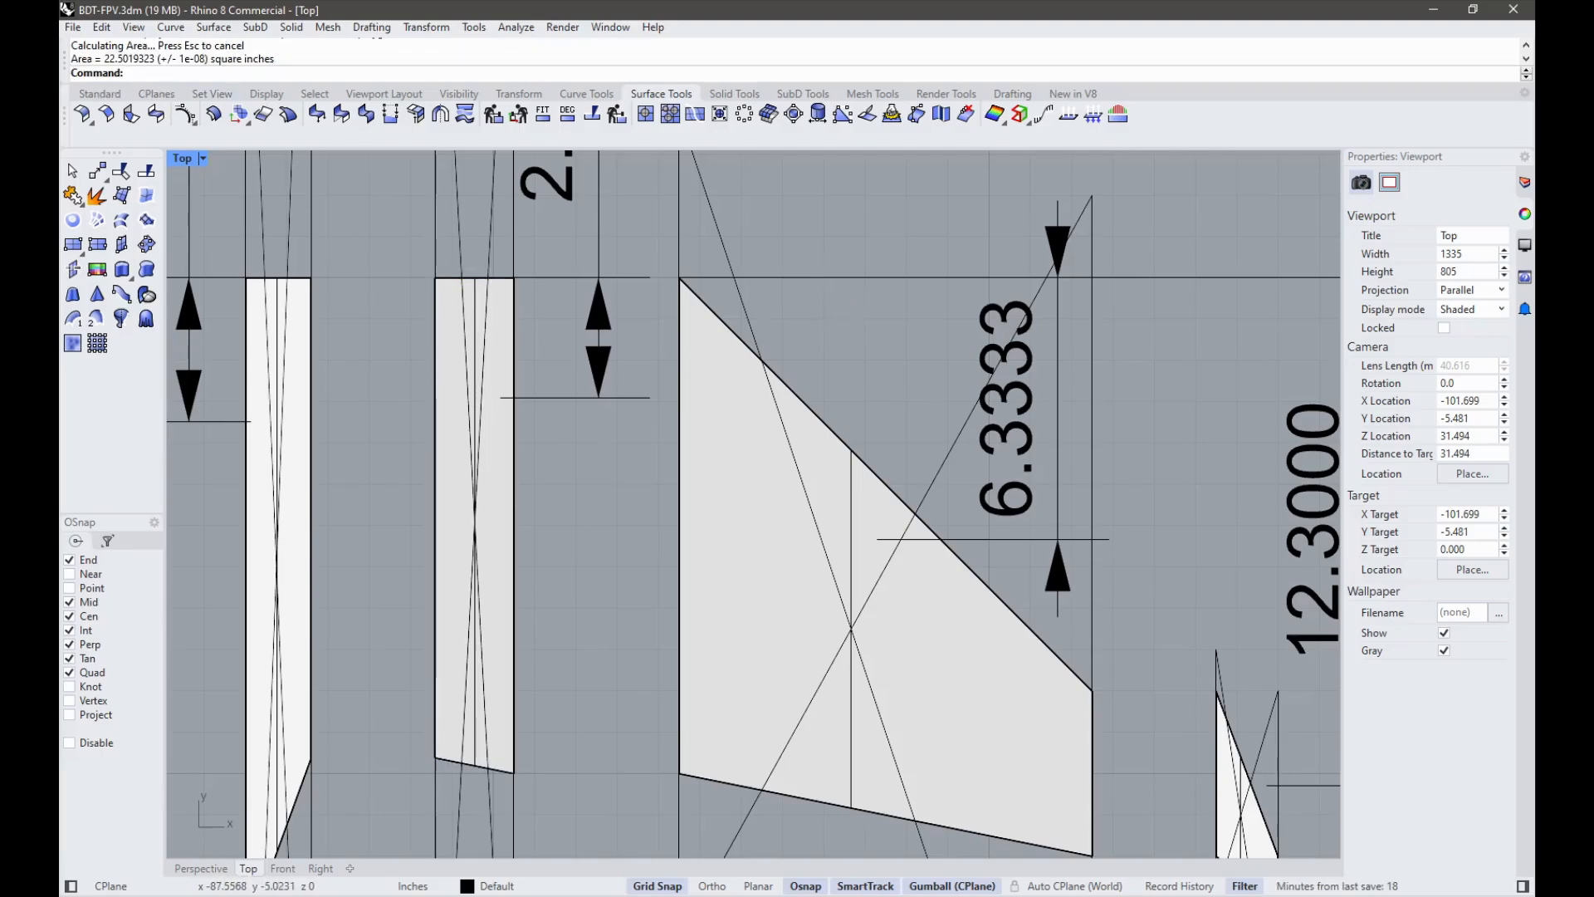
Step: Switch to Excel with the BDT-FPV-W&B.xlsx workbook and place its window over the model
drag(1535, 143, 862, 135)
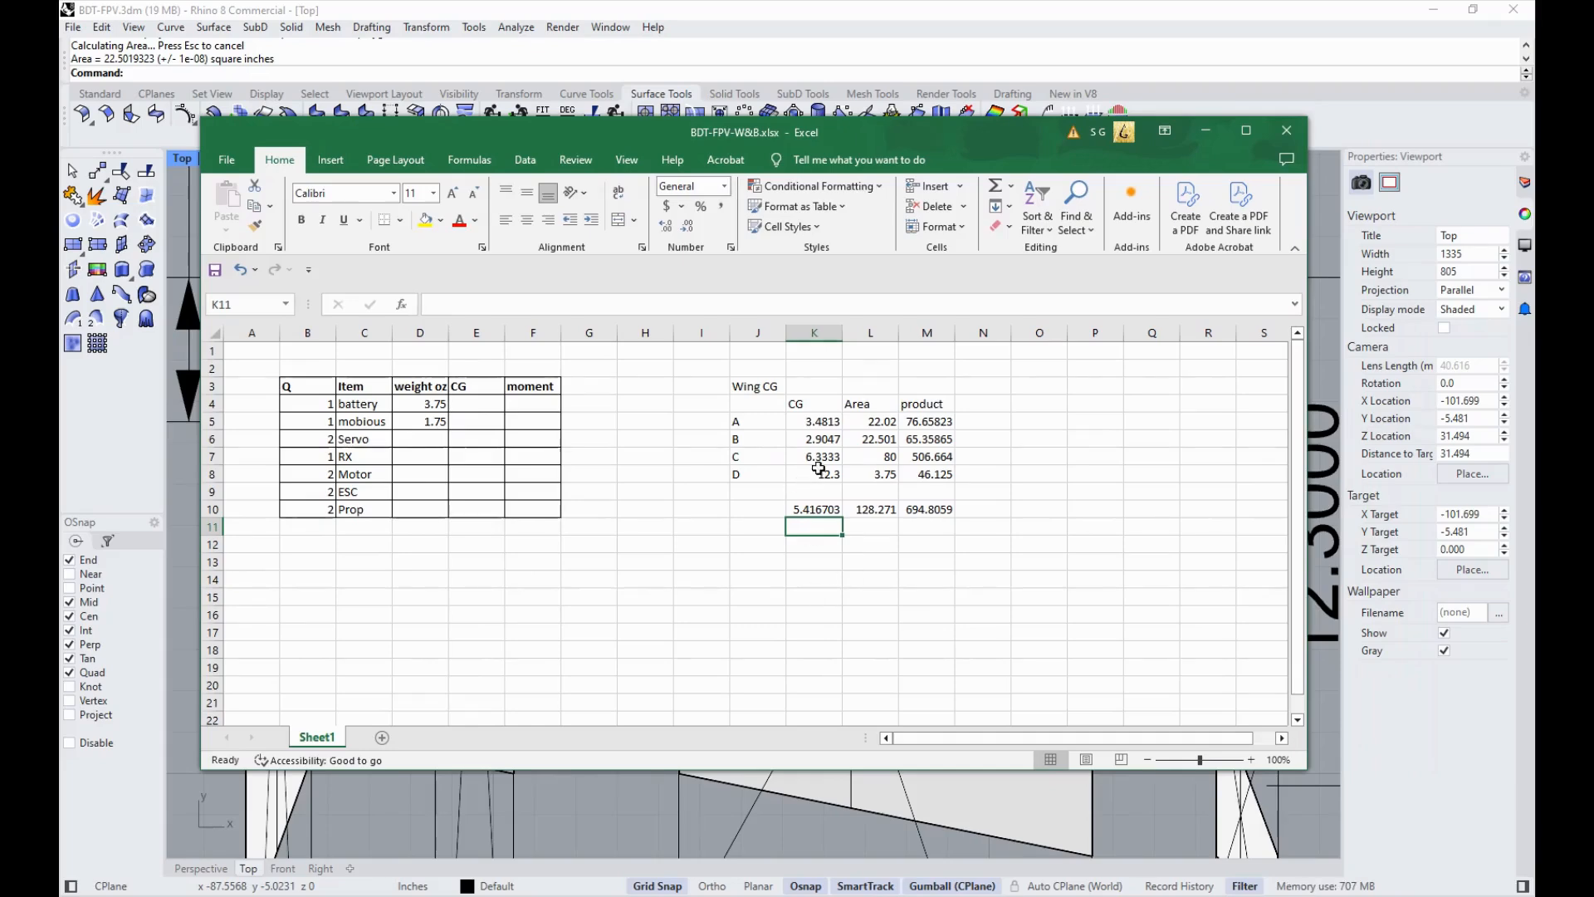
drag(950, 131, 960, 82)
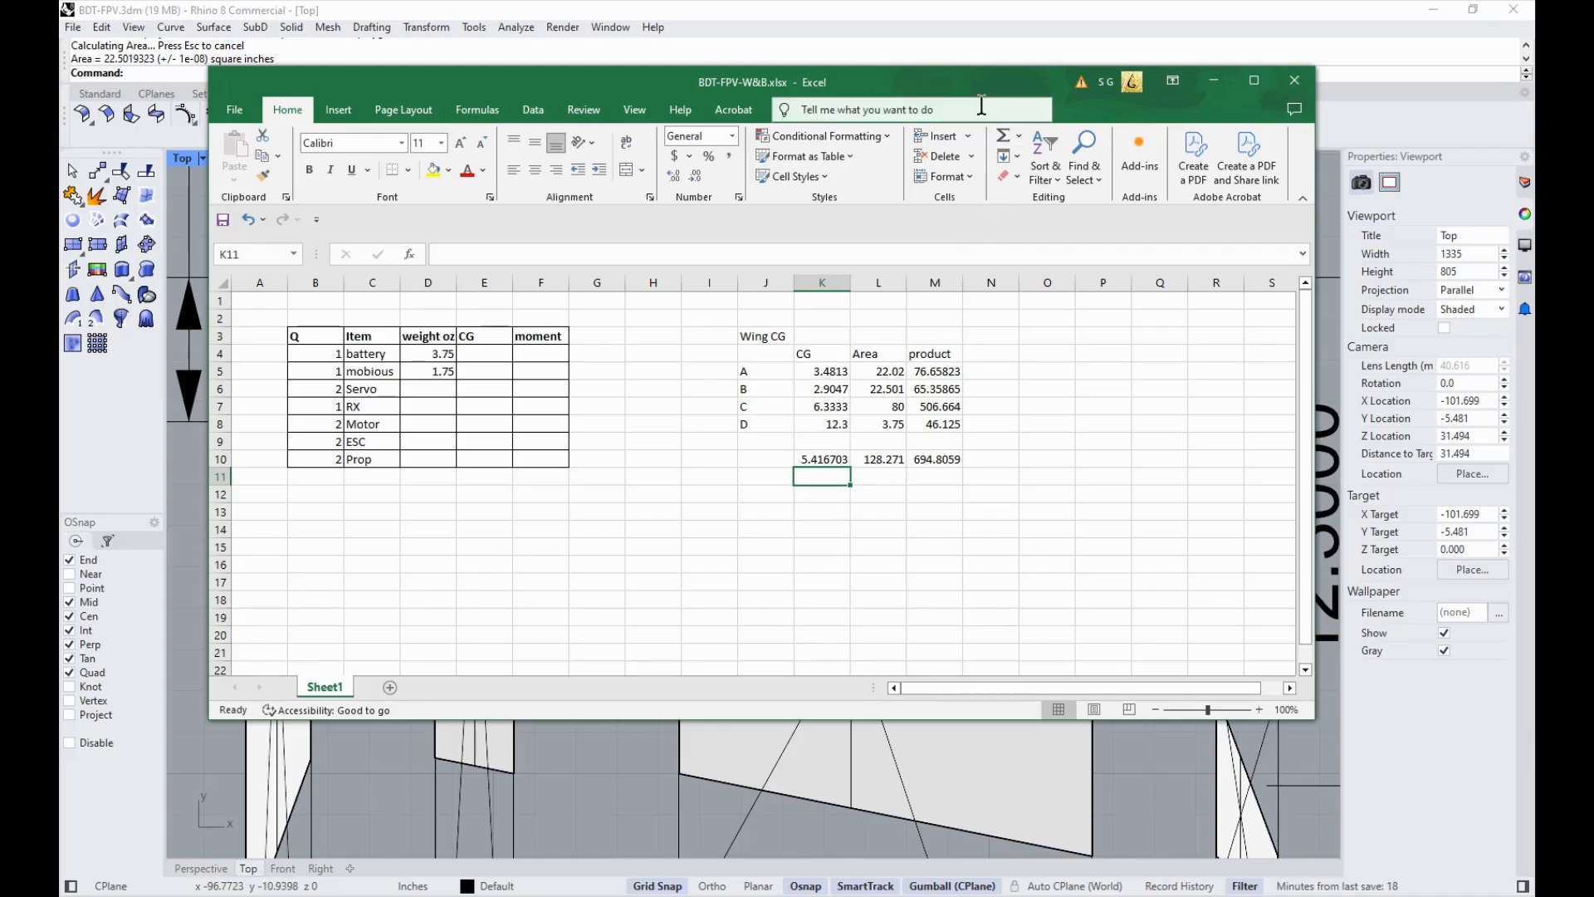
drag(977, 93, 940, 111)
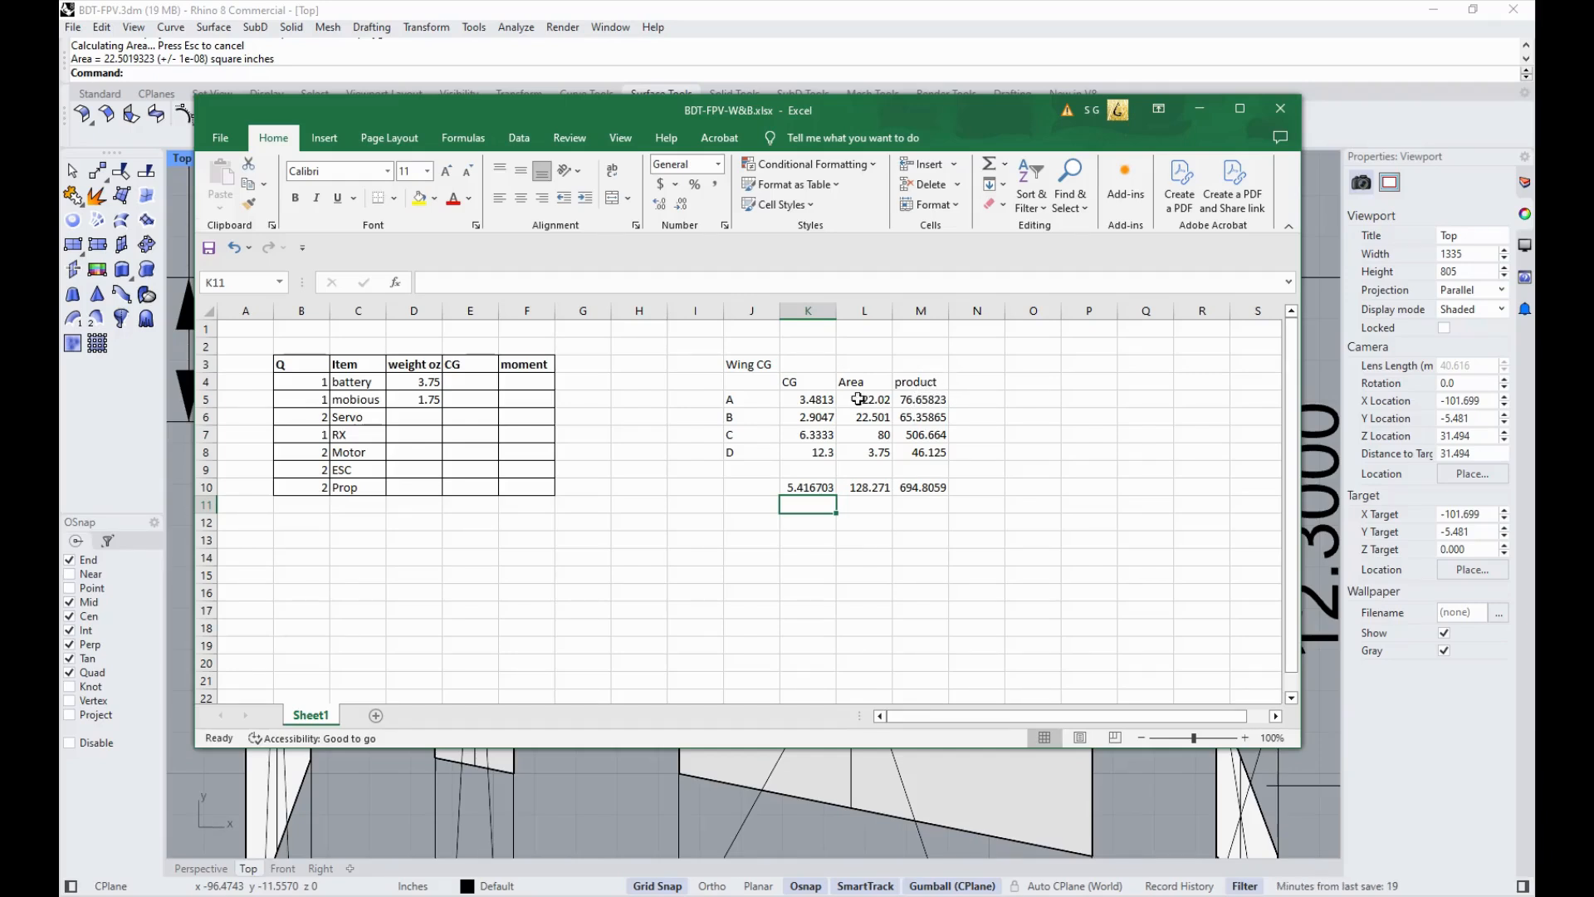
Step: Inspect the formula behind the product column's total in the Wing CG table
click(931, 378)
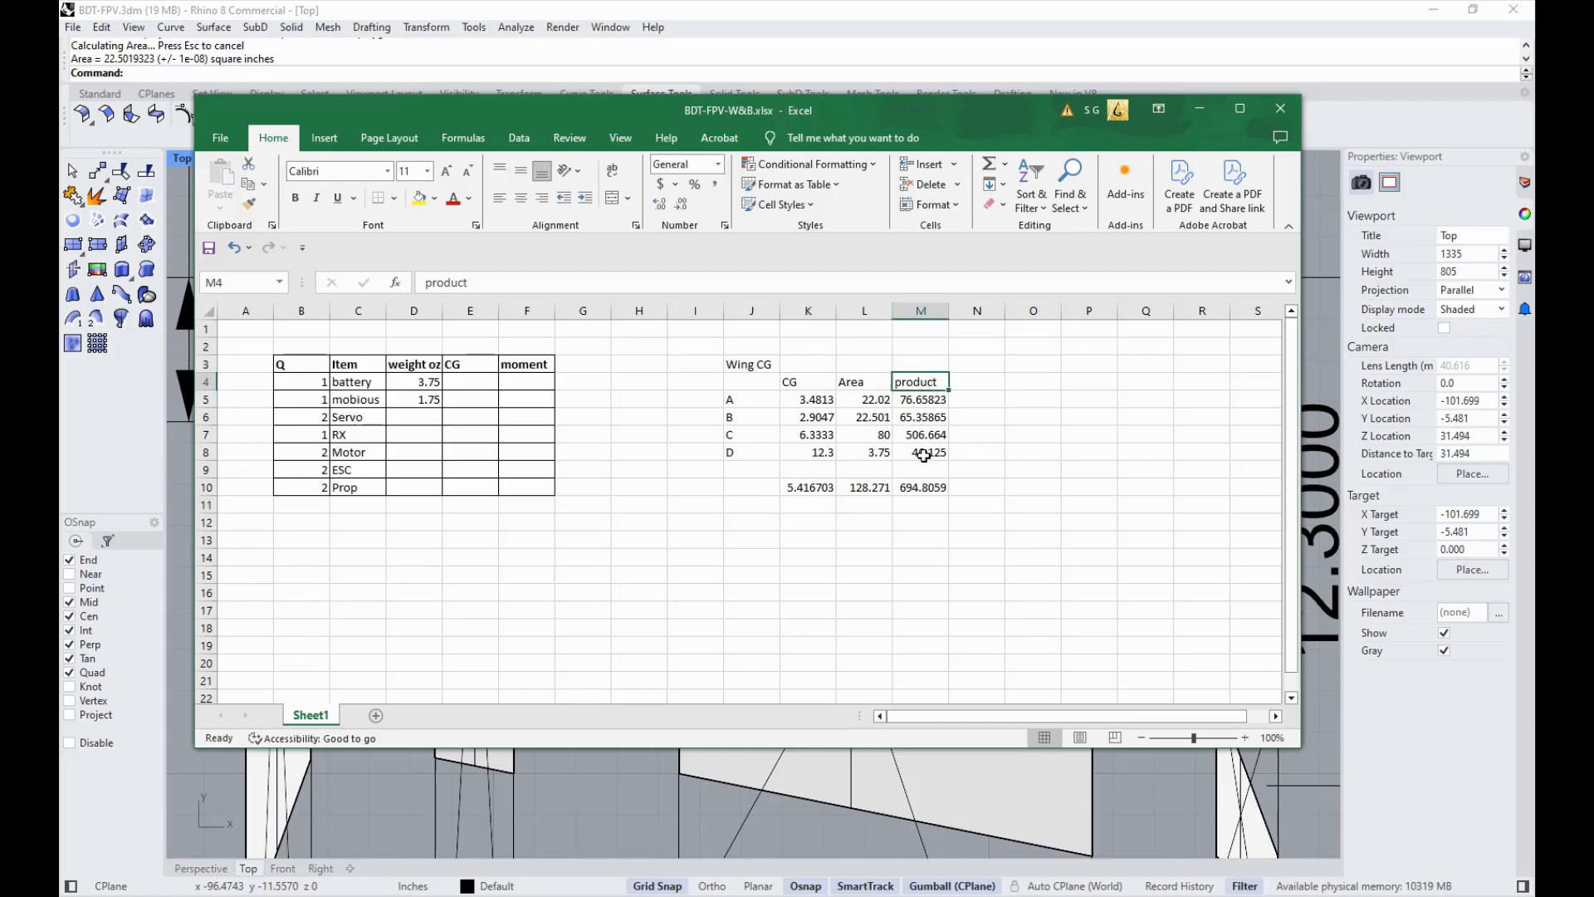
click(927, 490)
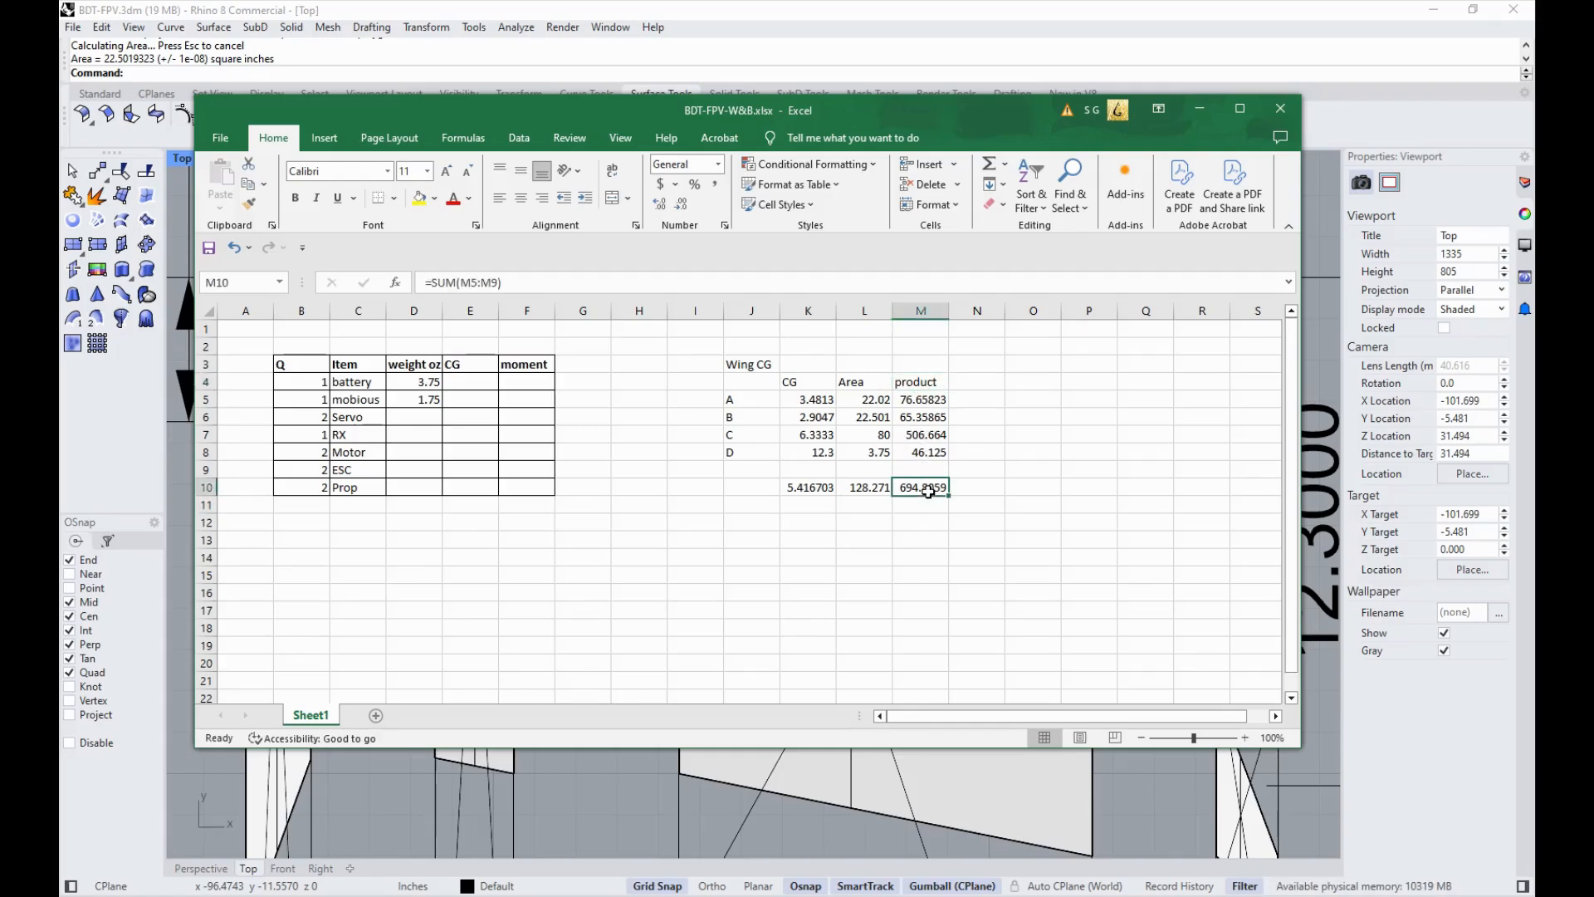
click(688, 282)
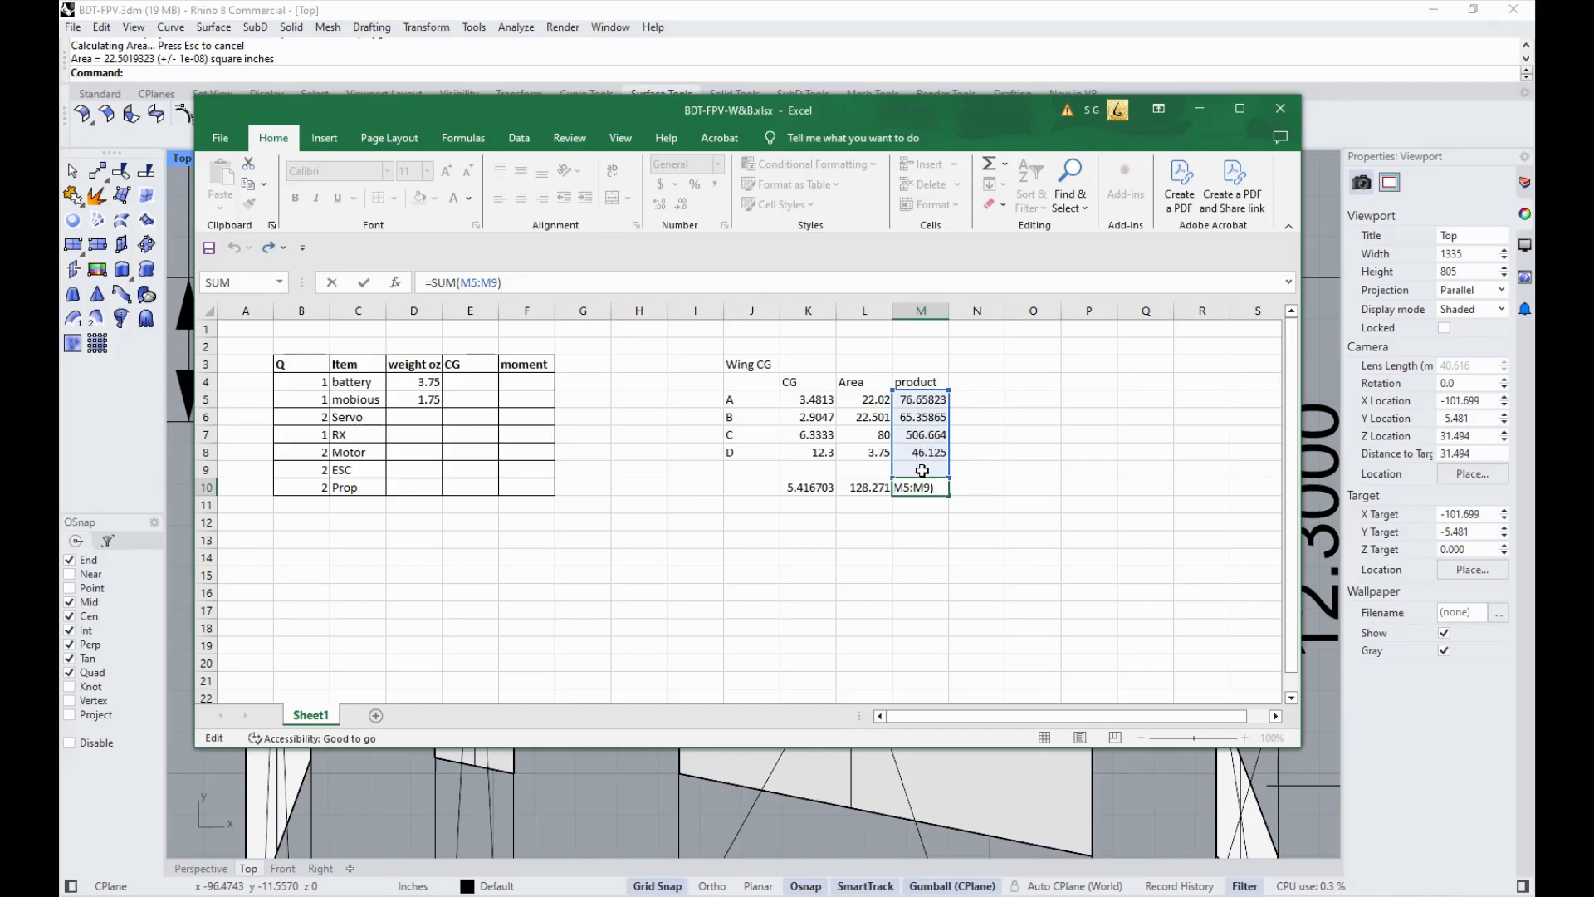
key(Escape)
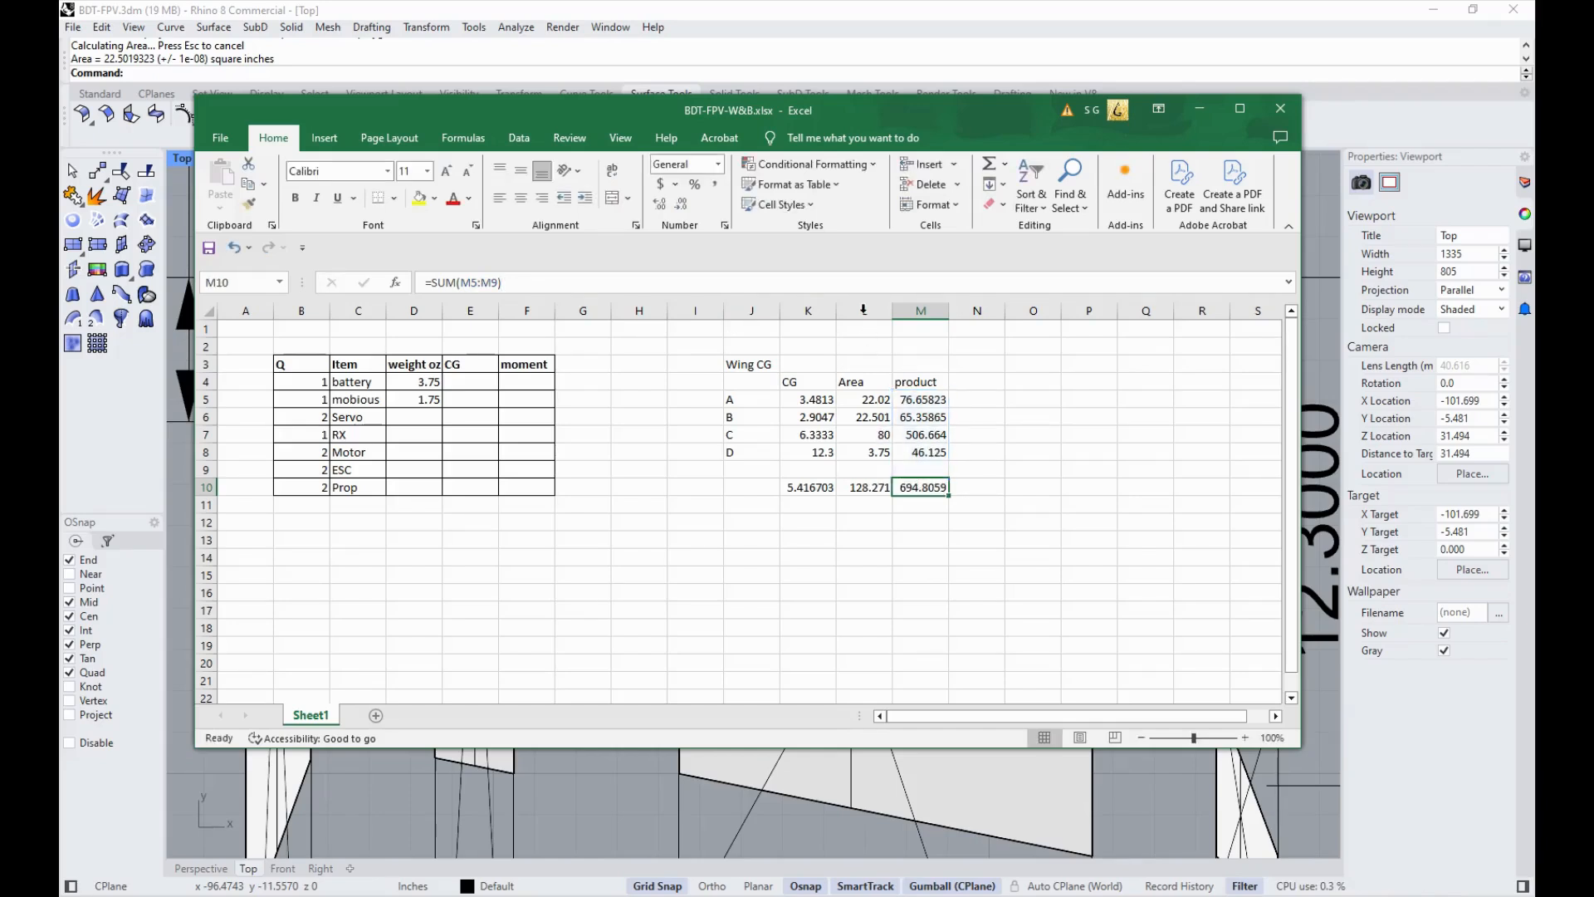
Step: Inspect the formula behind the Area column's total in the Wing CG table
click(863, 487)
click(676, 282)
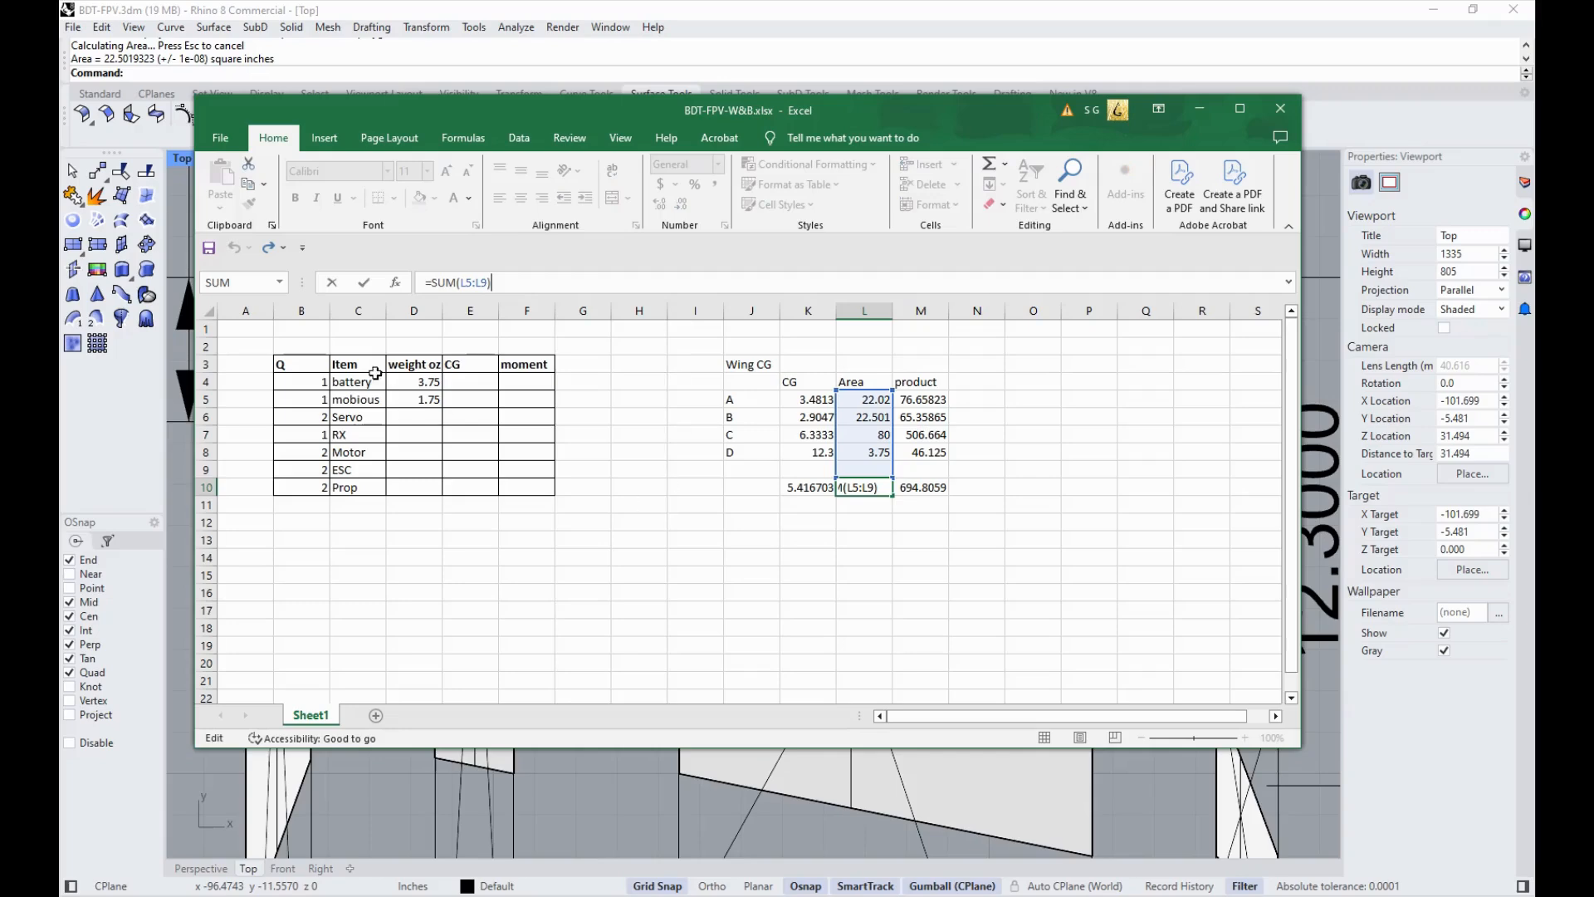
key(Escape)
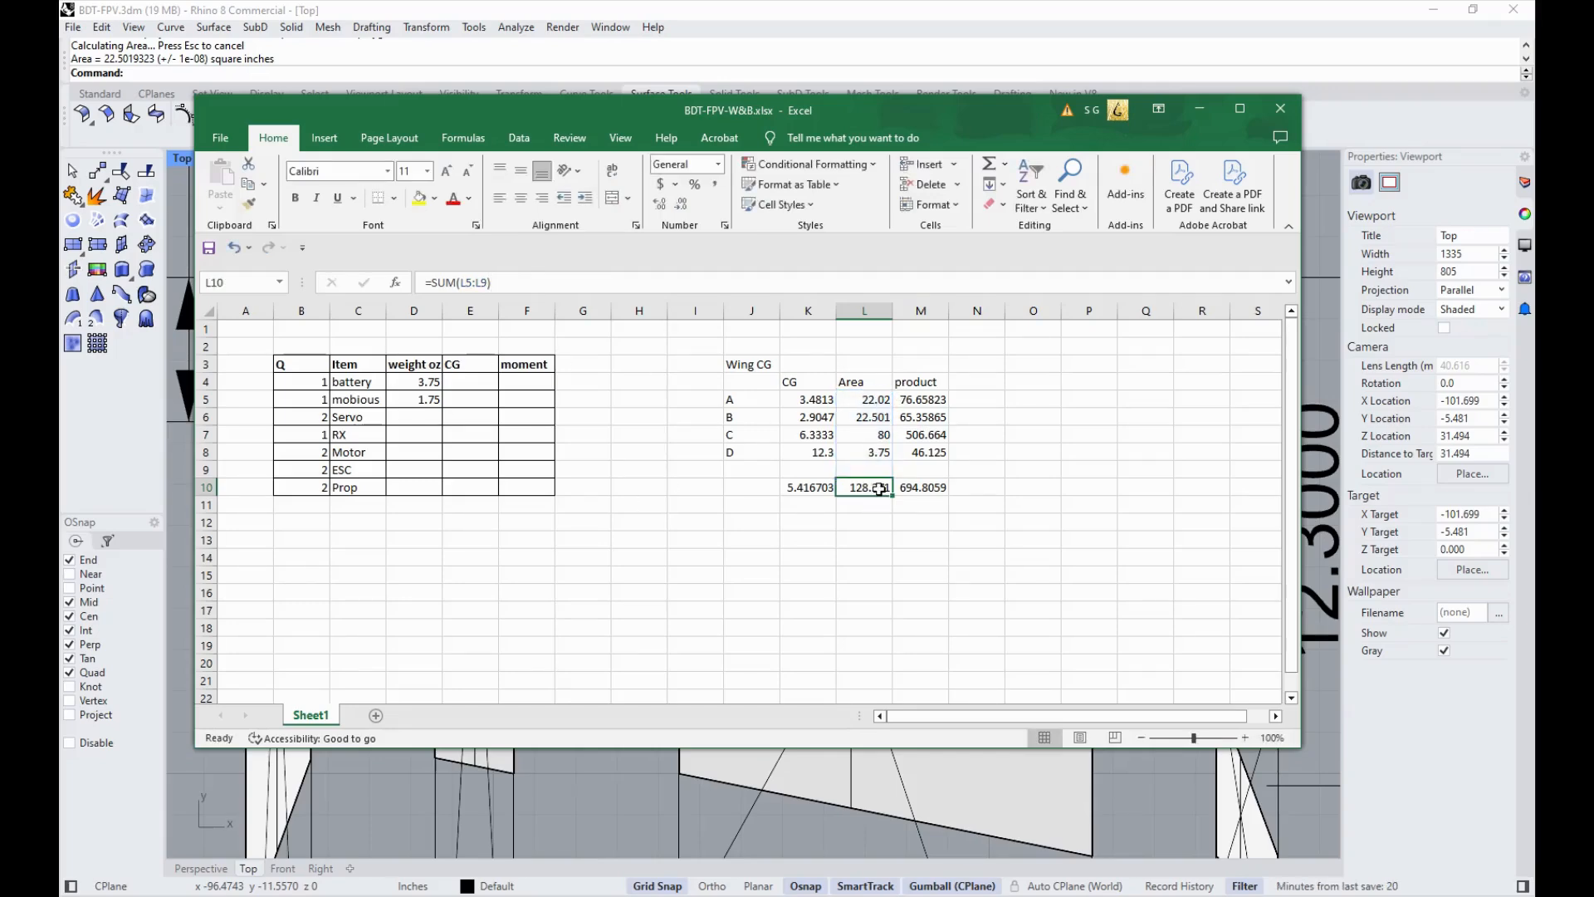
Step: Inspect the formula for the overall wing CG in K10, and move the workbook window off the Rhino model
click(810, 487)
click(530, 282)
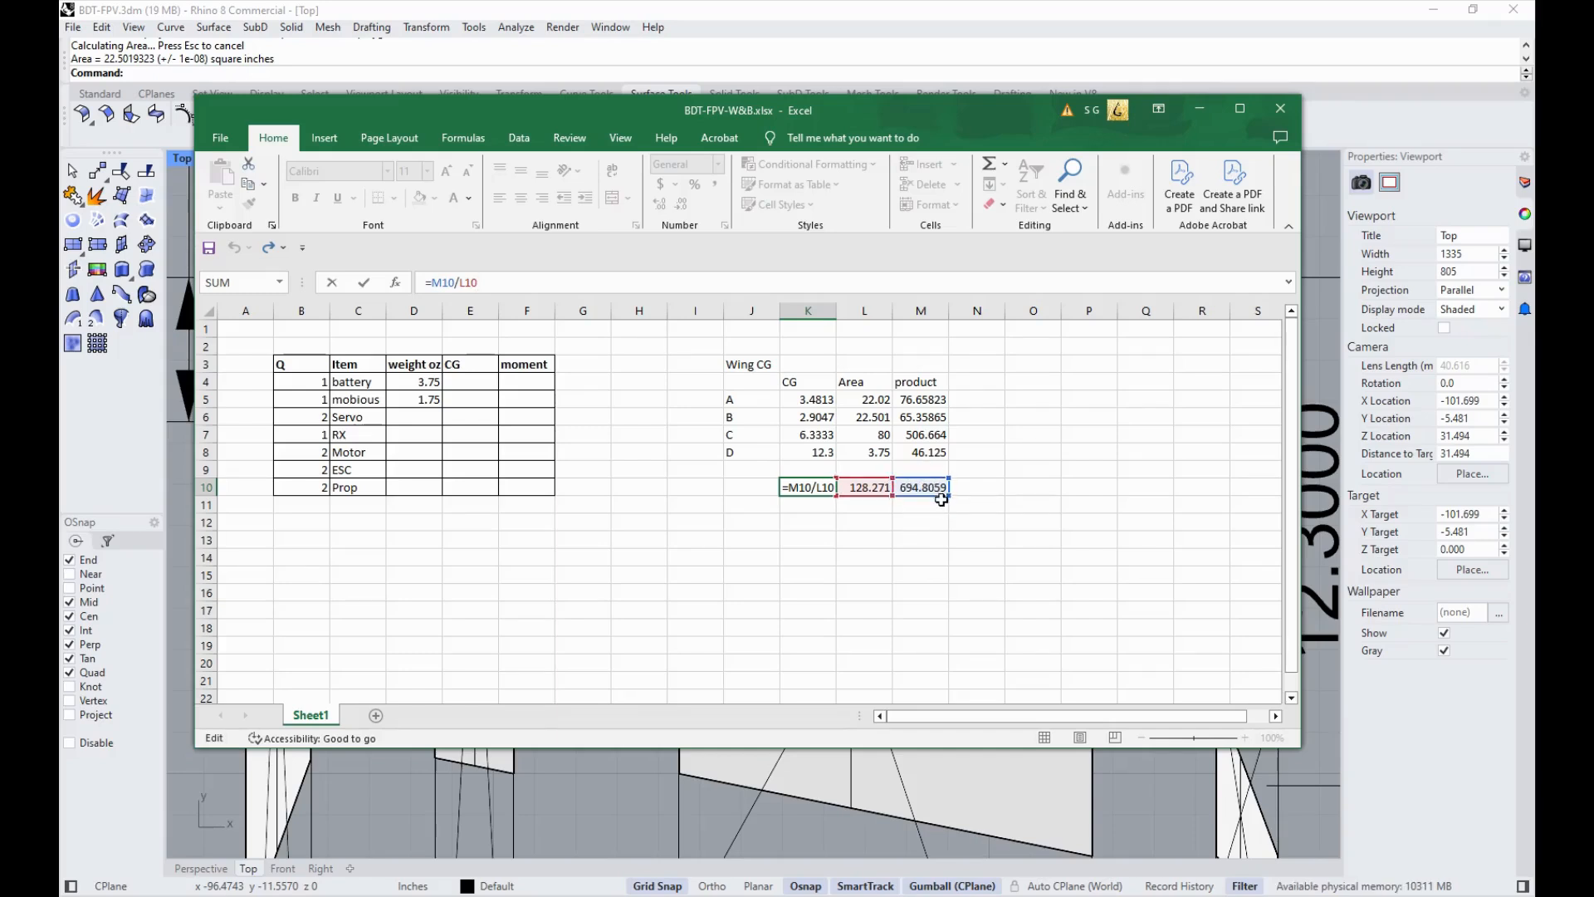
click(809, 532)
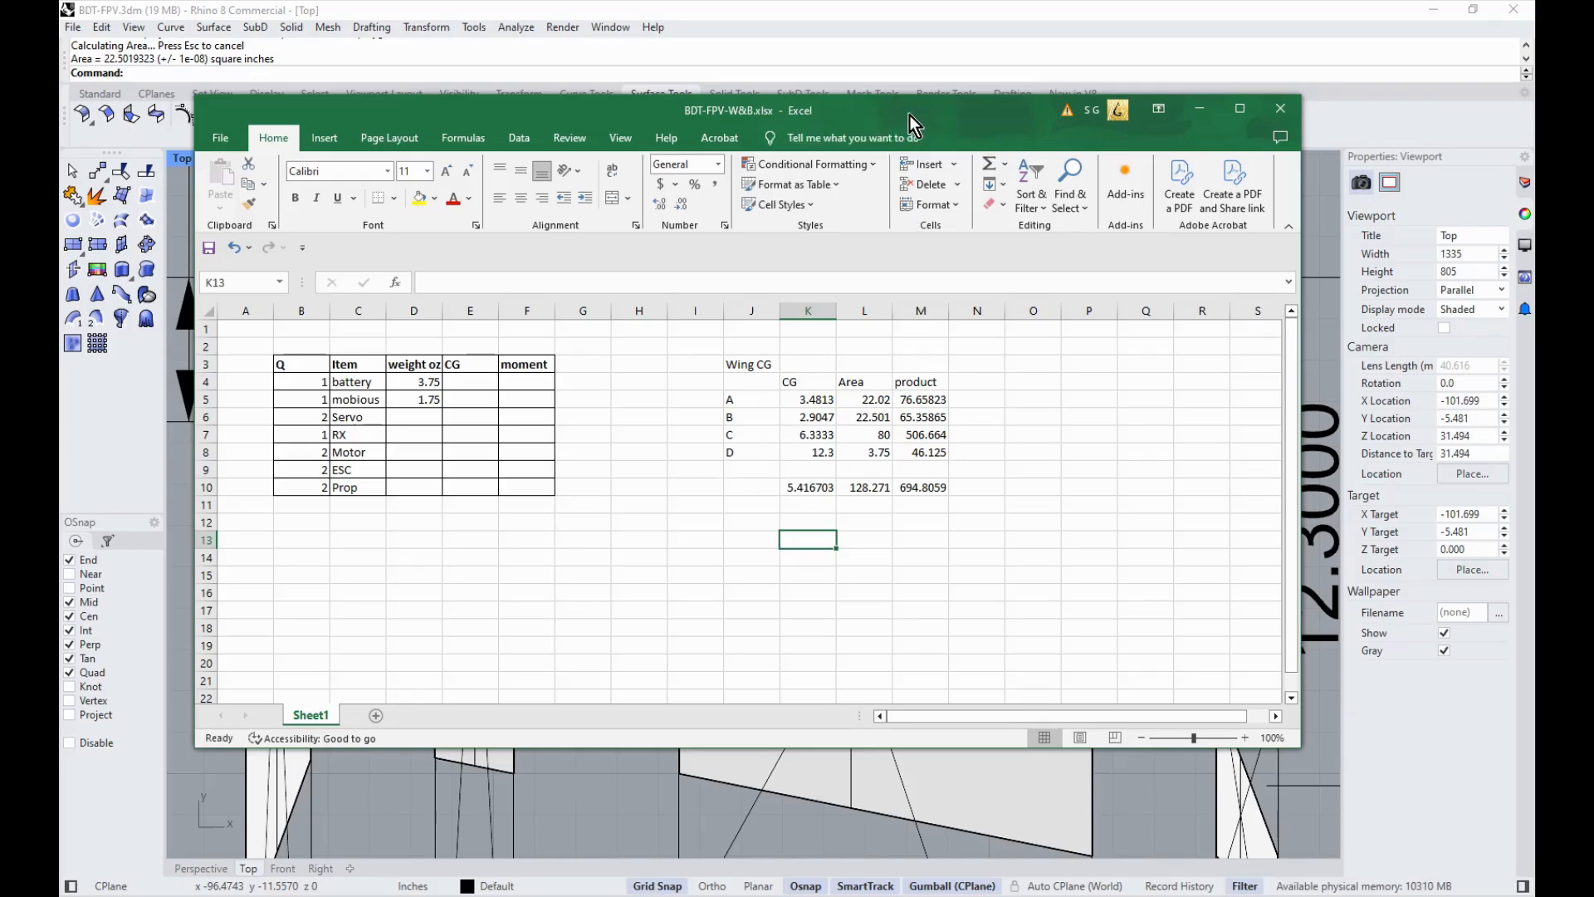
drag(910, 115, 1593, 116)
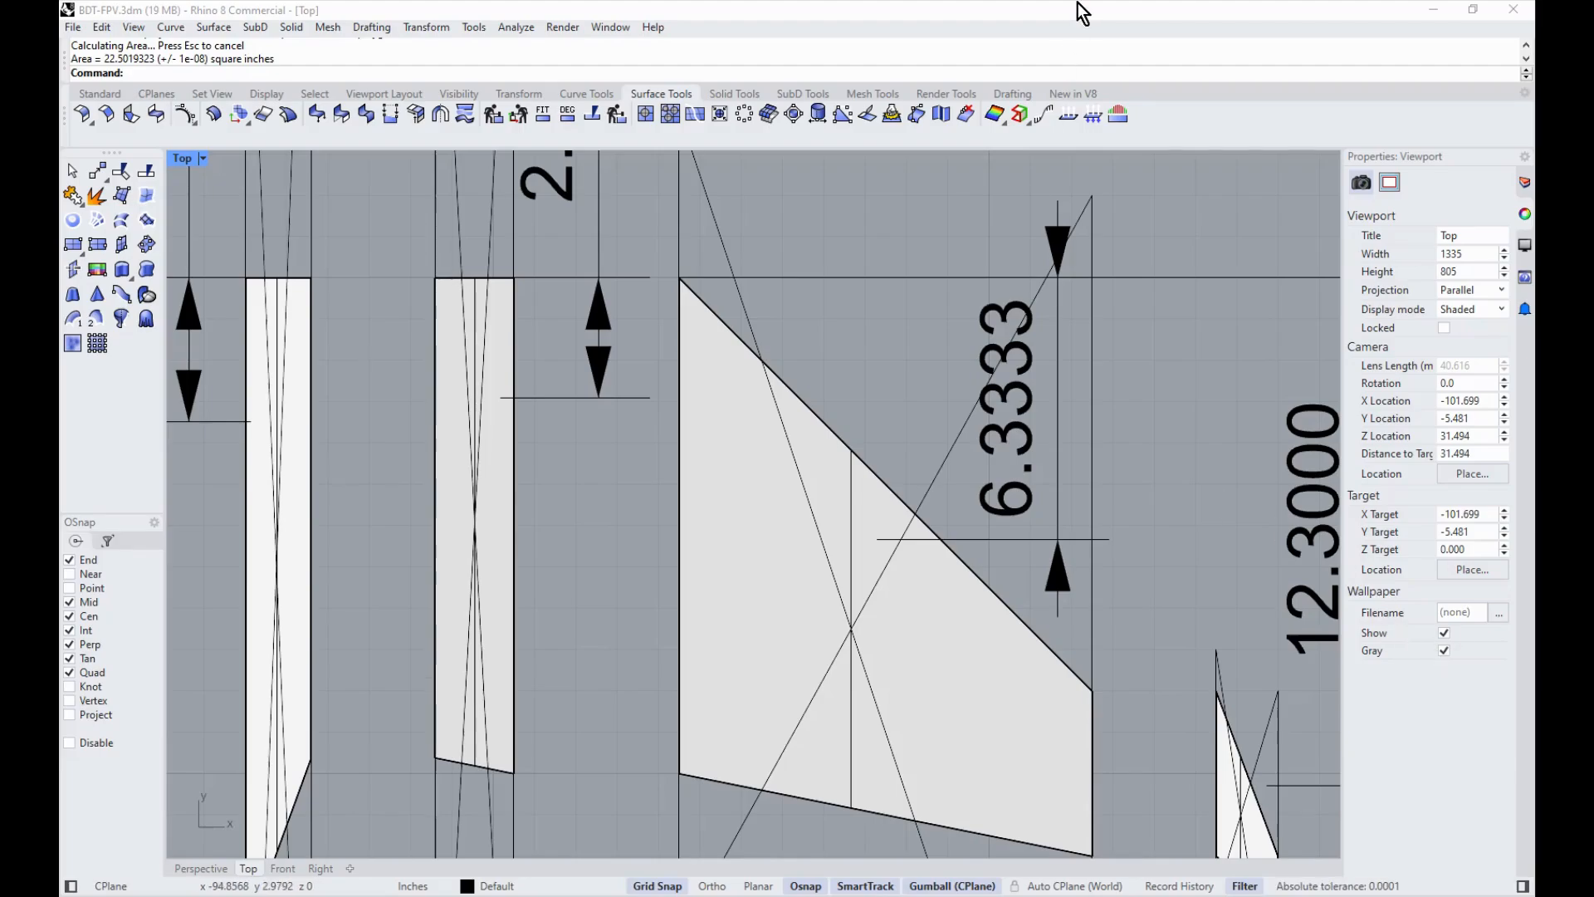
Step: Draw a horizontal line about 11 inches long outward from the origin at the front end of the wing outline's centreline
scroll(1053, 319, down, 8)
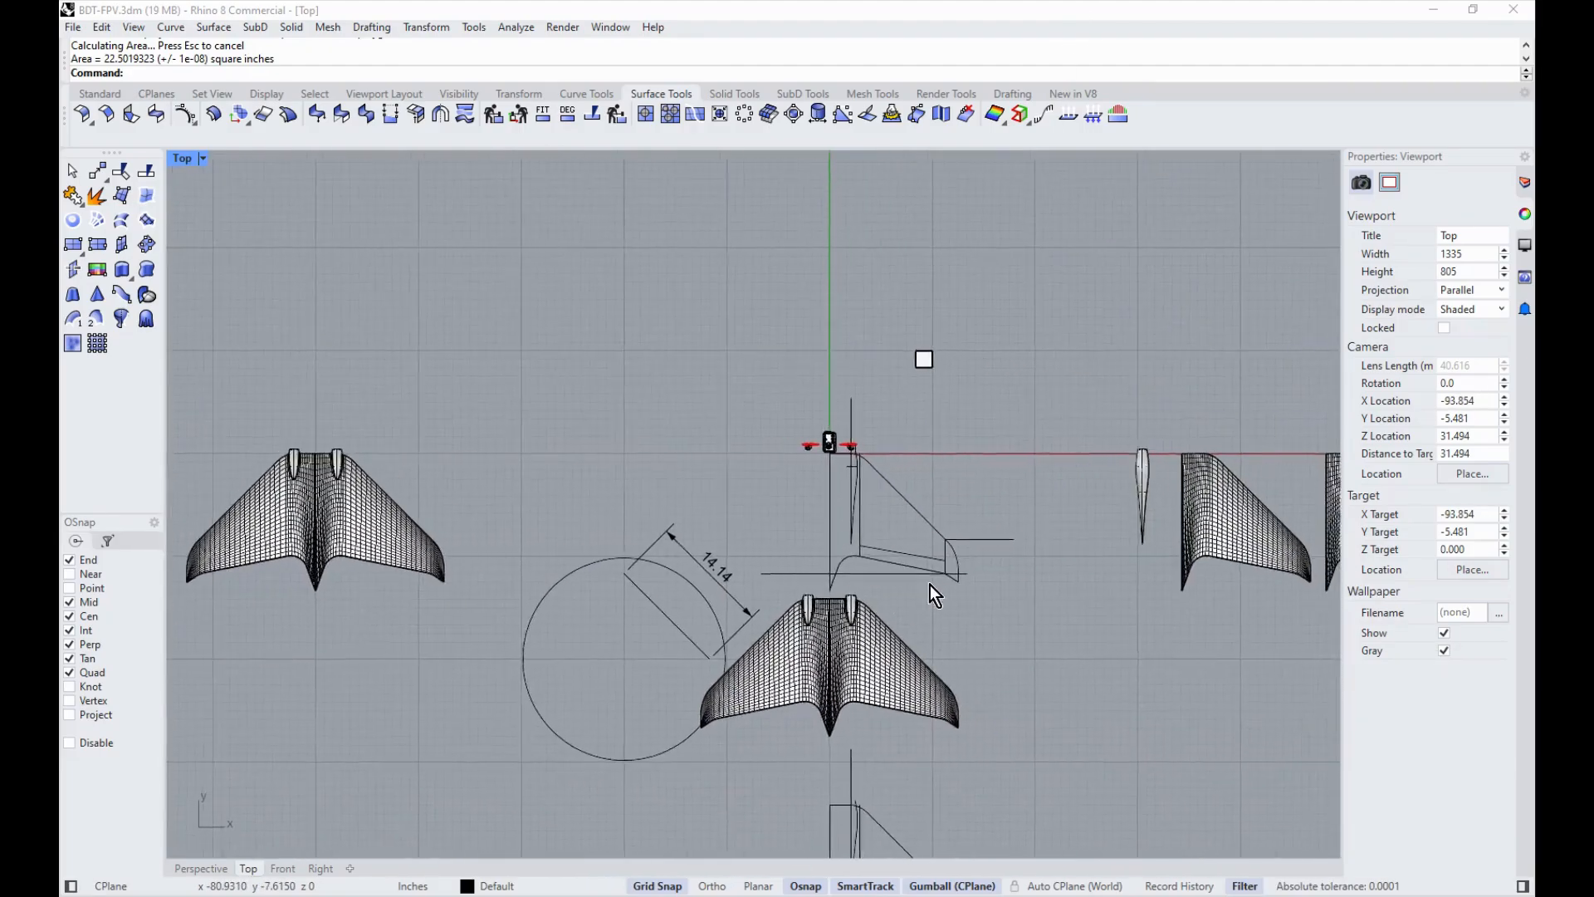
scroll(914, 570, up, 6)
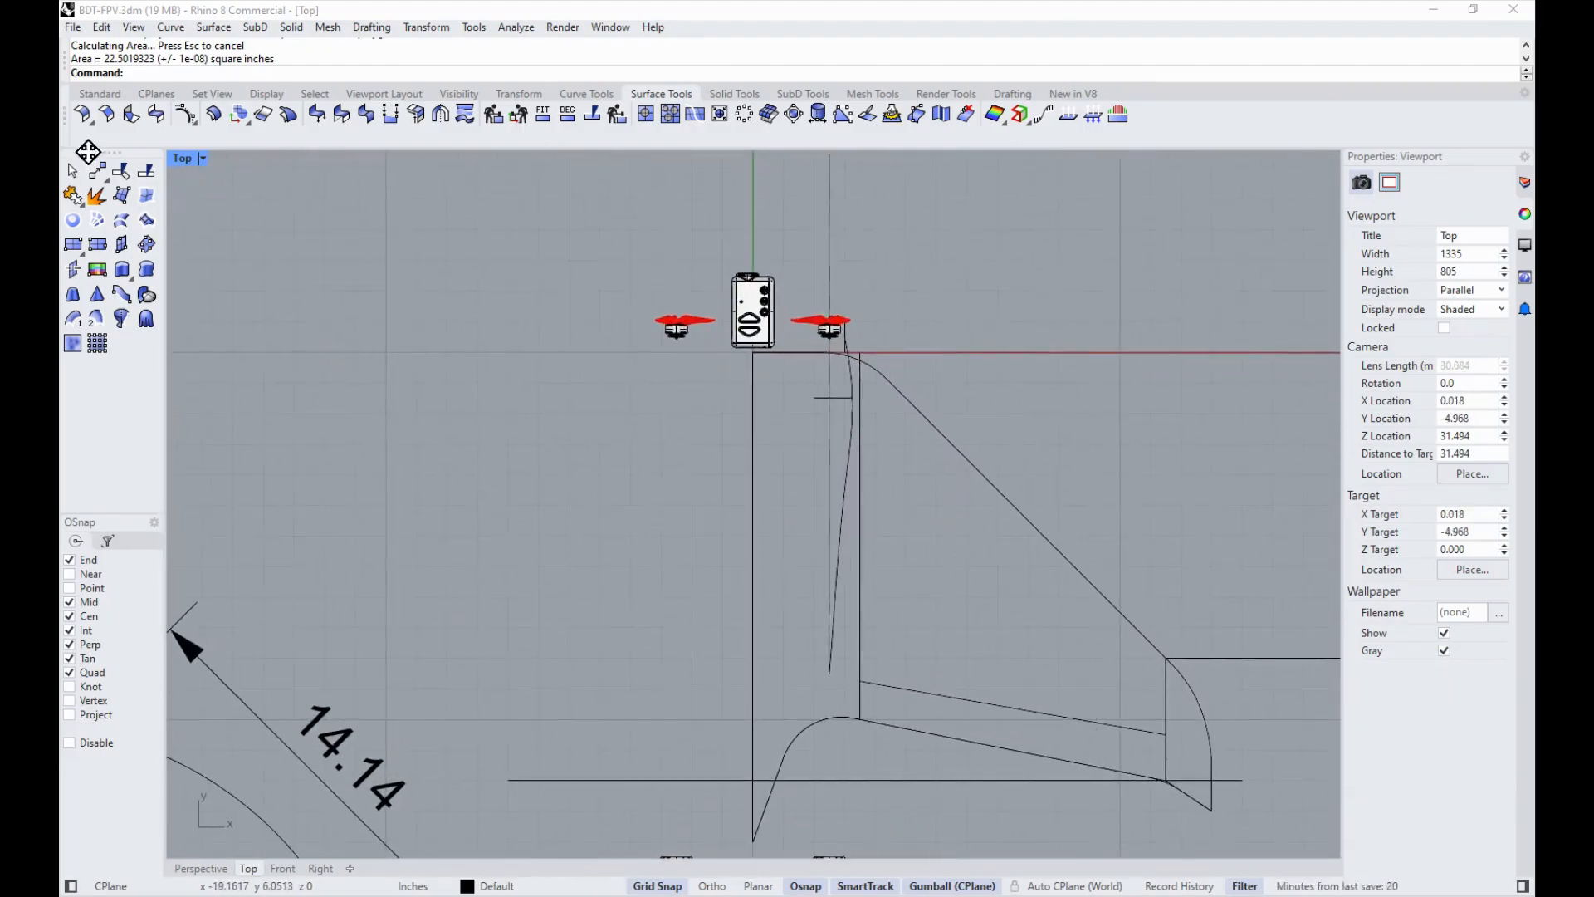
click(99, 93)
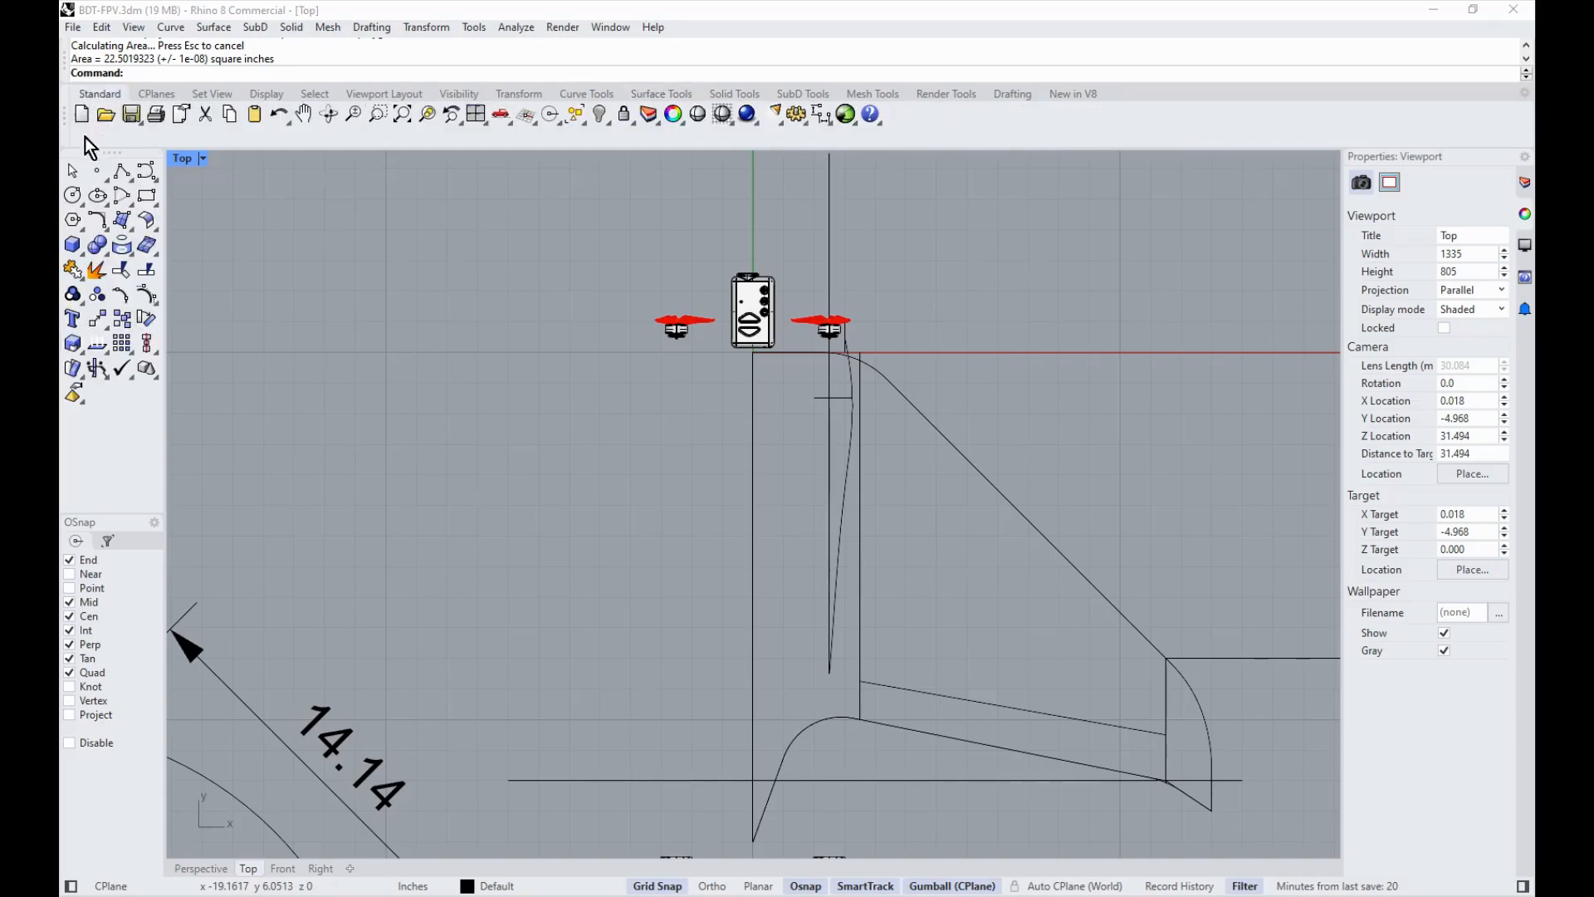
click(121, 171)
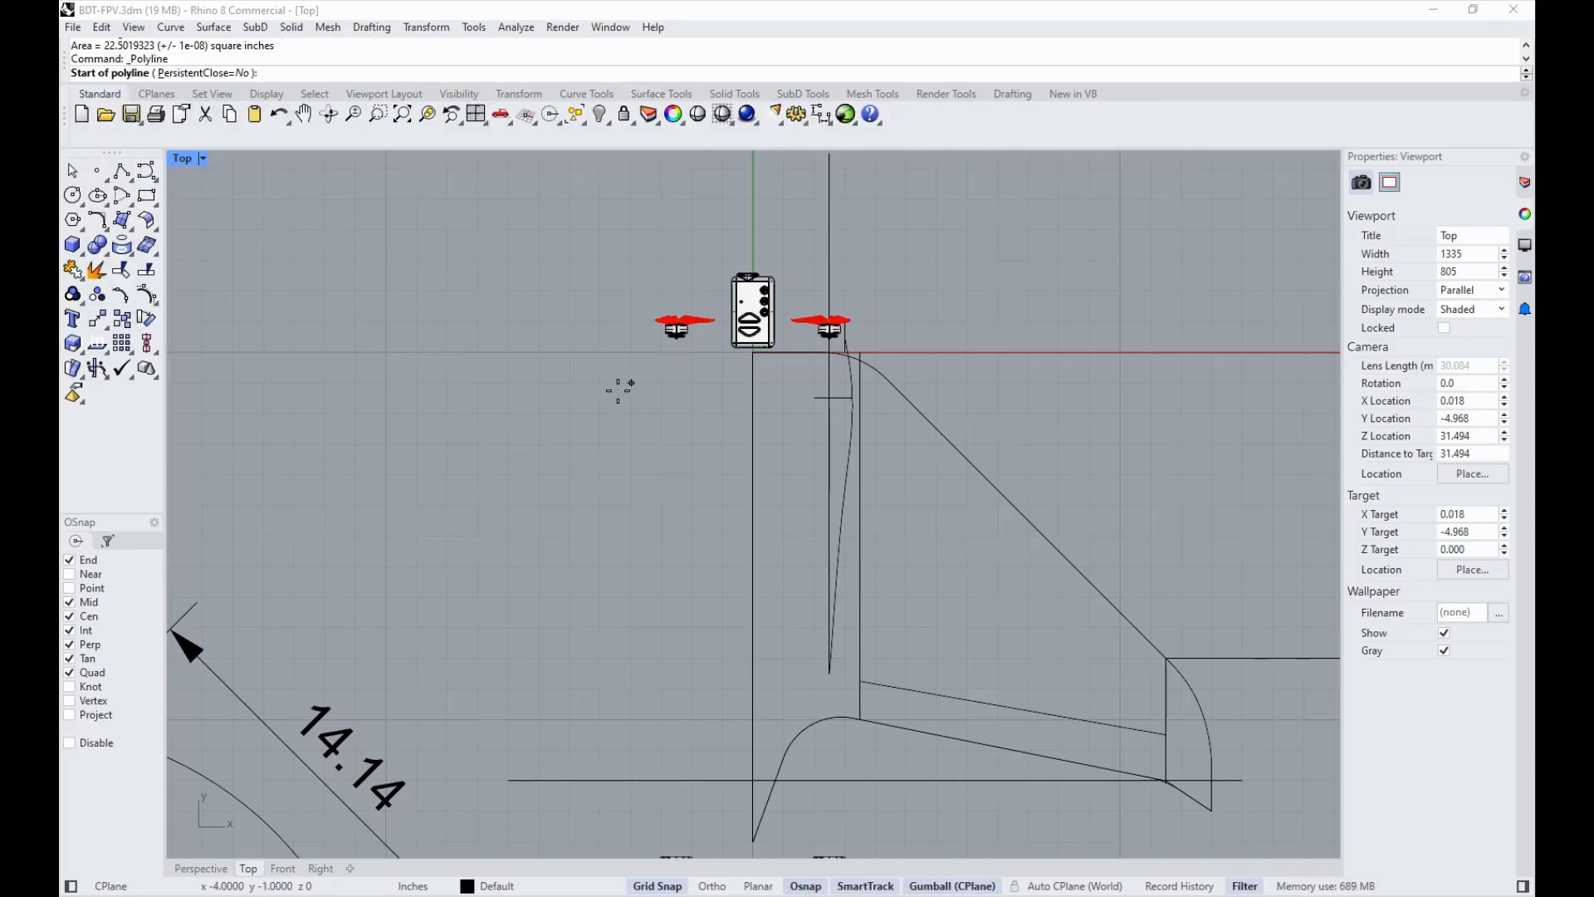
click(753, 352)
click(420, 352)
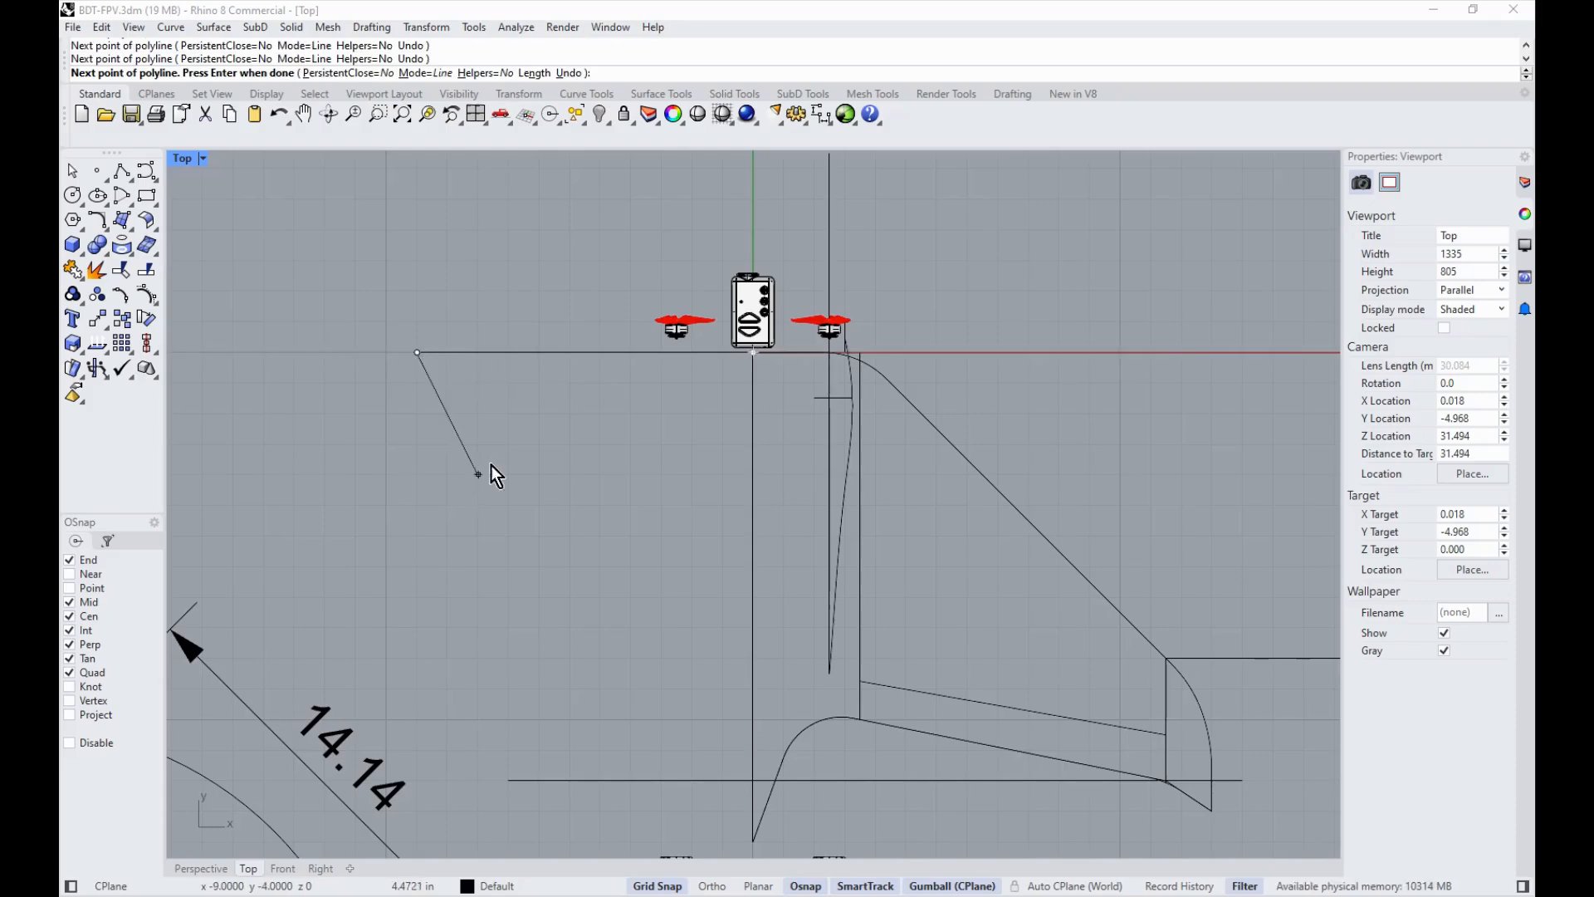
right_click(489, 467)
Step: Move the new horizontal line -5.416 inches along Y to mark the wing's CG
click(557, 354)
click(587, 288)
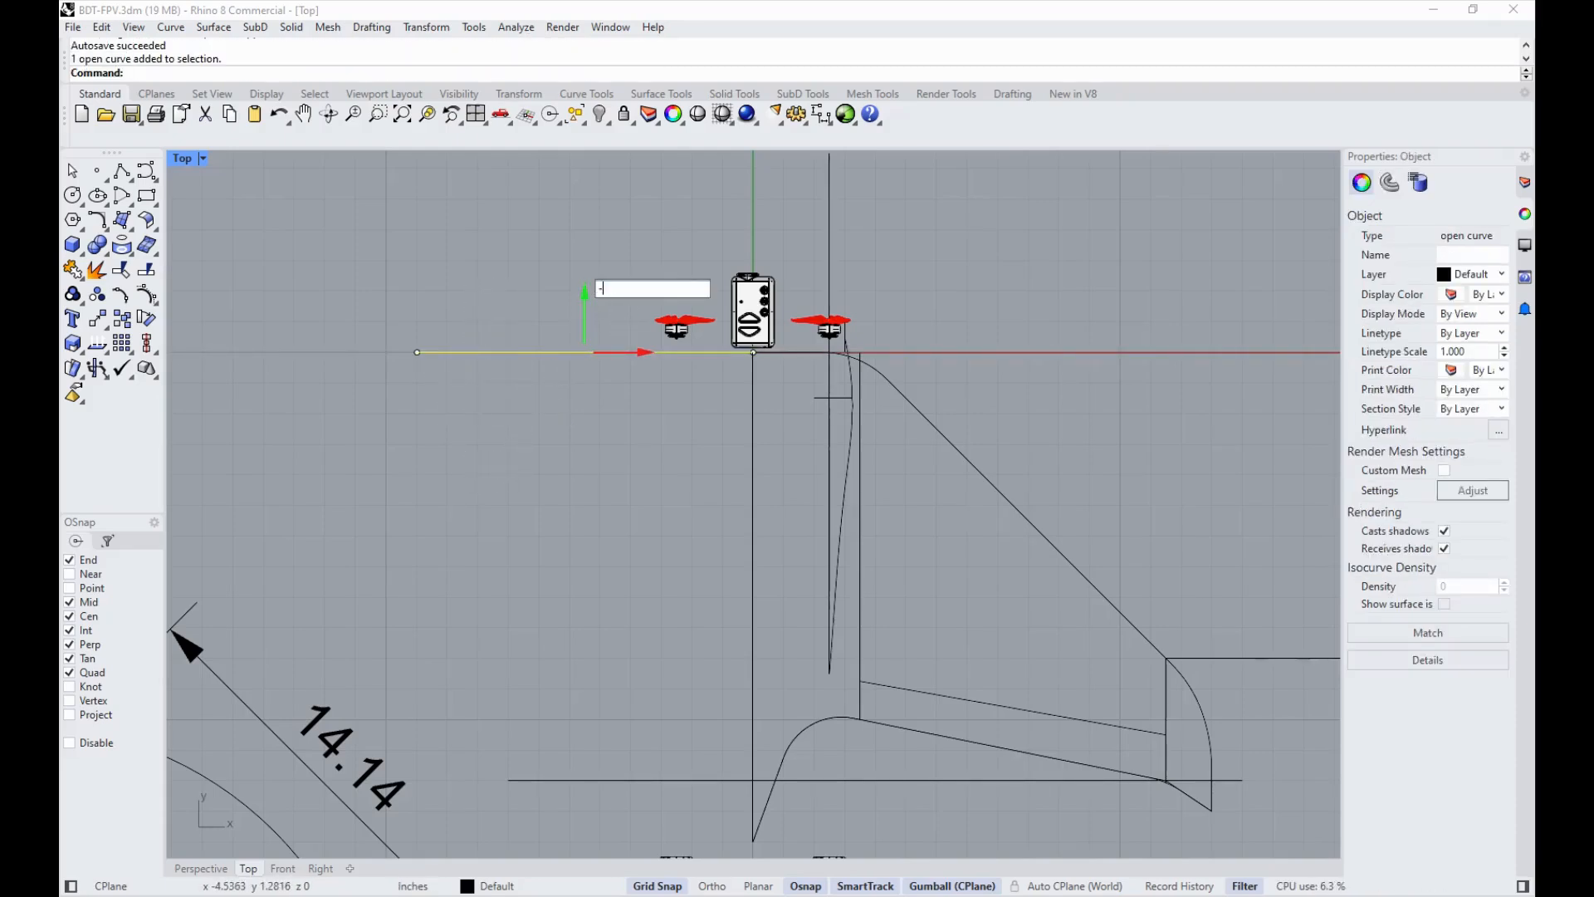
text(-5.416)
key(Return)
key(Escape)
Step: Examine where the CG line meets the wing outline's centreline
scroll(759, 555, up, 4)
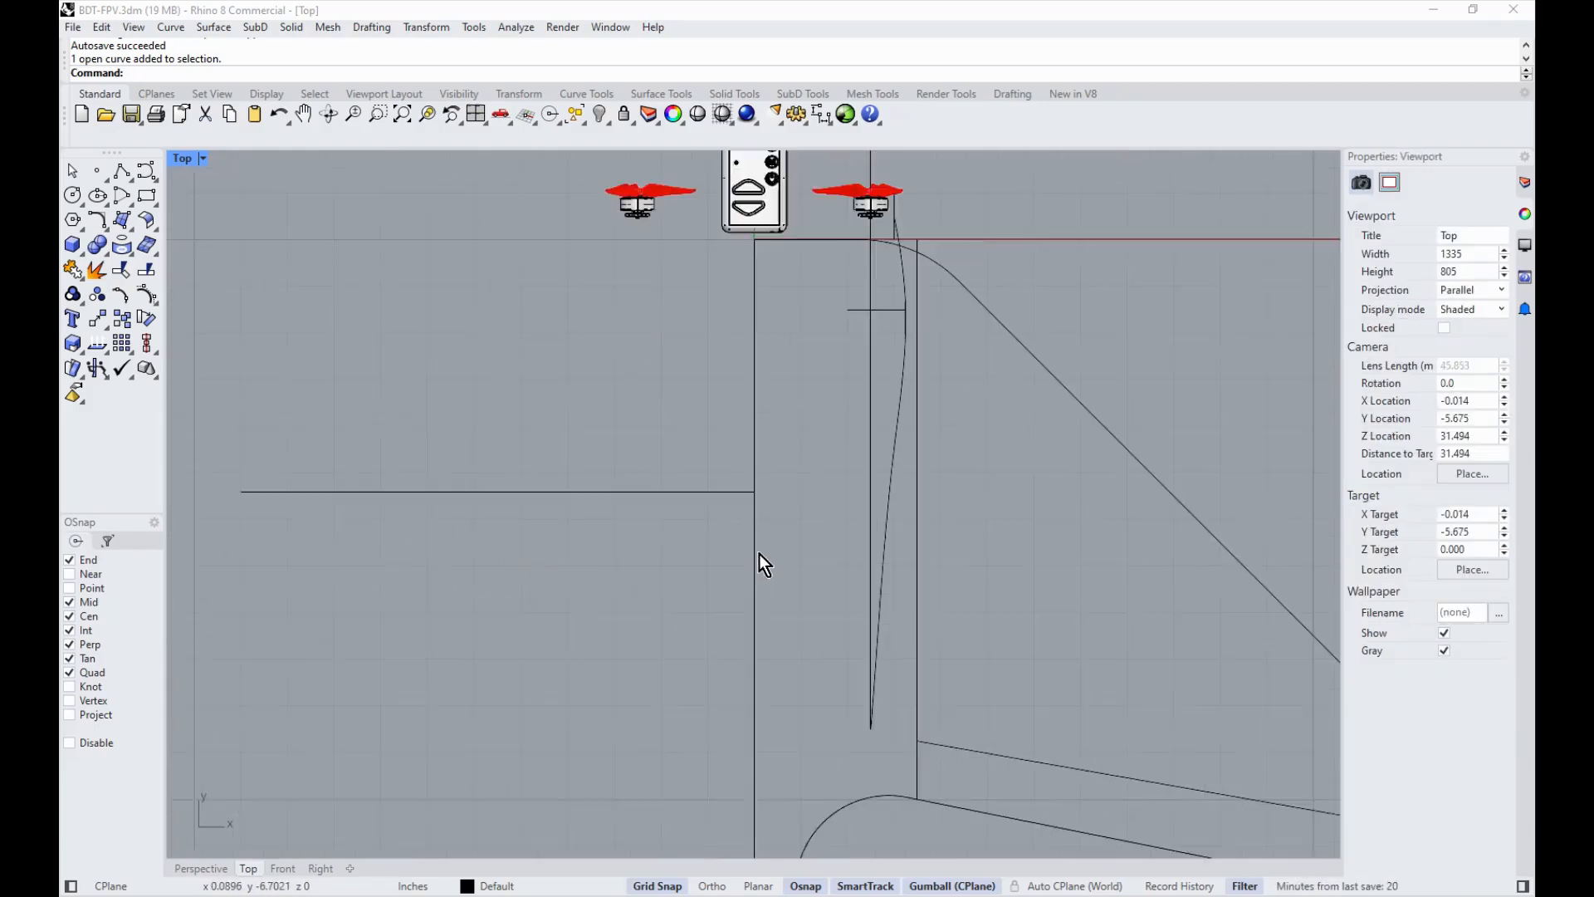
scroll(759, 555, up, 2)
scroll(570, 415, down, 2)
scroll(670, 422, down, 3)
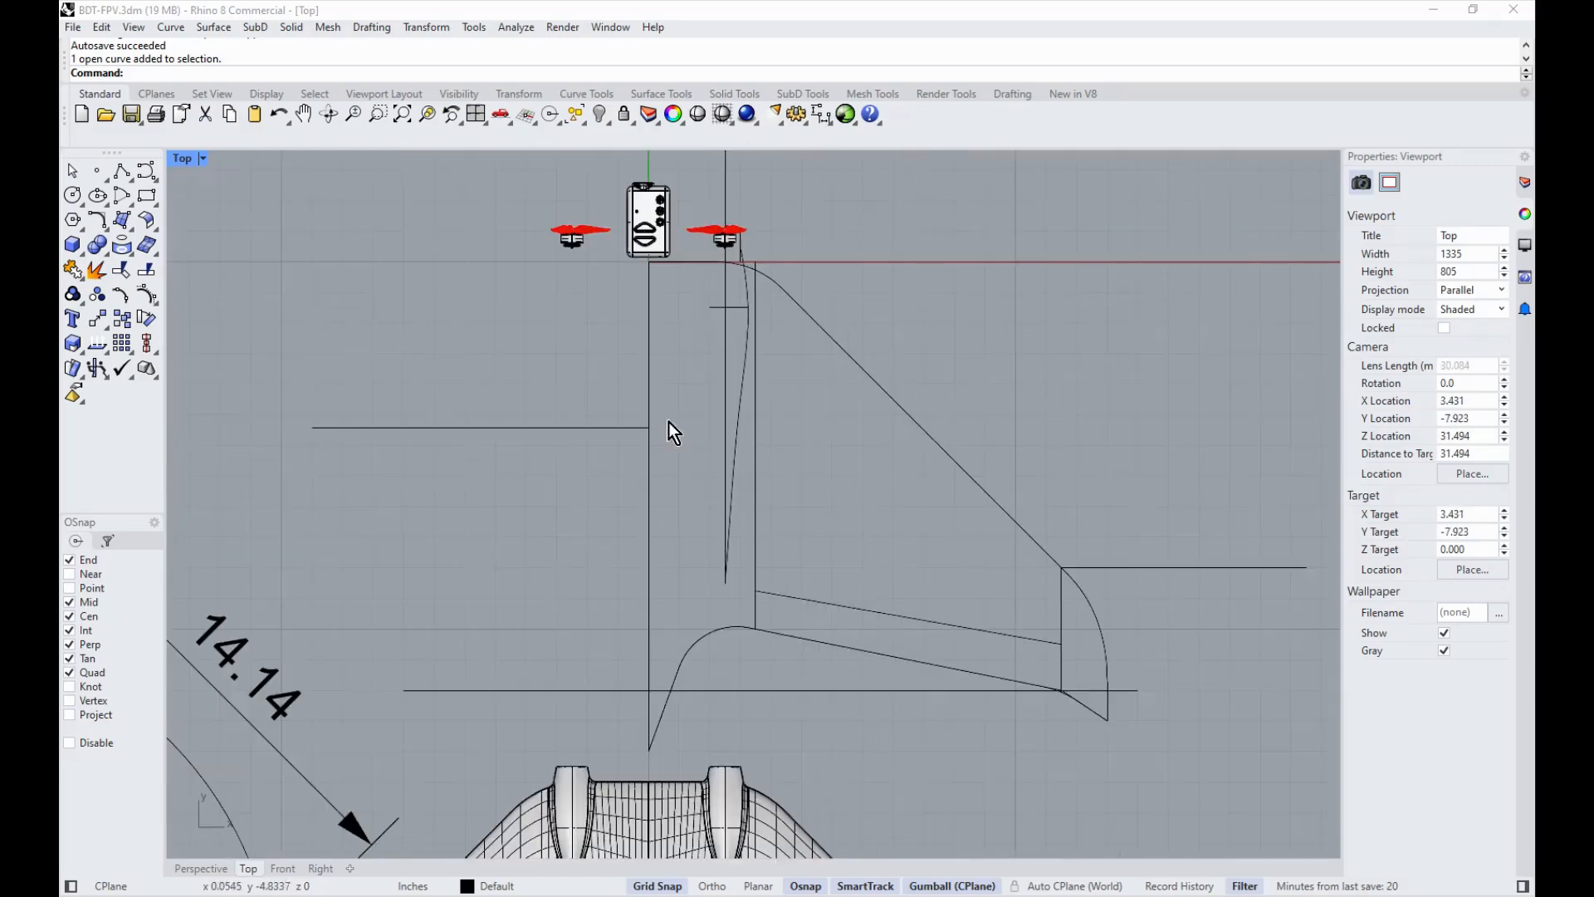
scroll(755, 451, up, 2)
scroll(606, 413, down, 2)
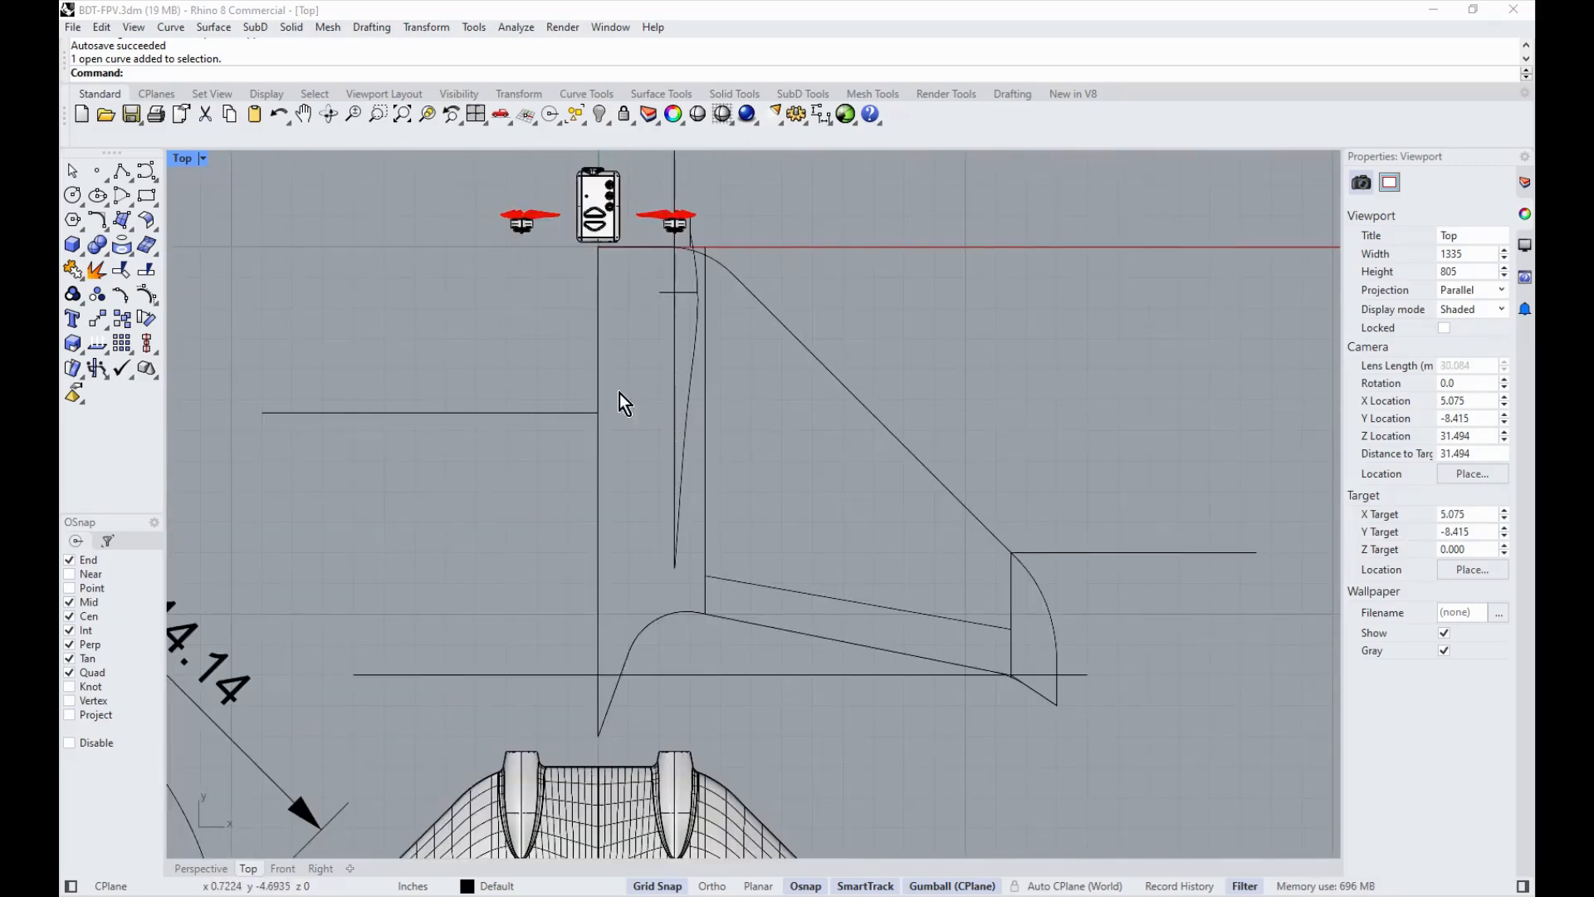
scroll(671, 375, up, 2)
scroll(505, 439, up, 4)
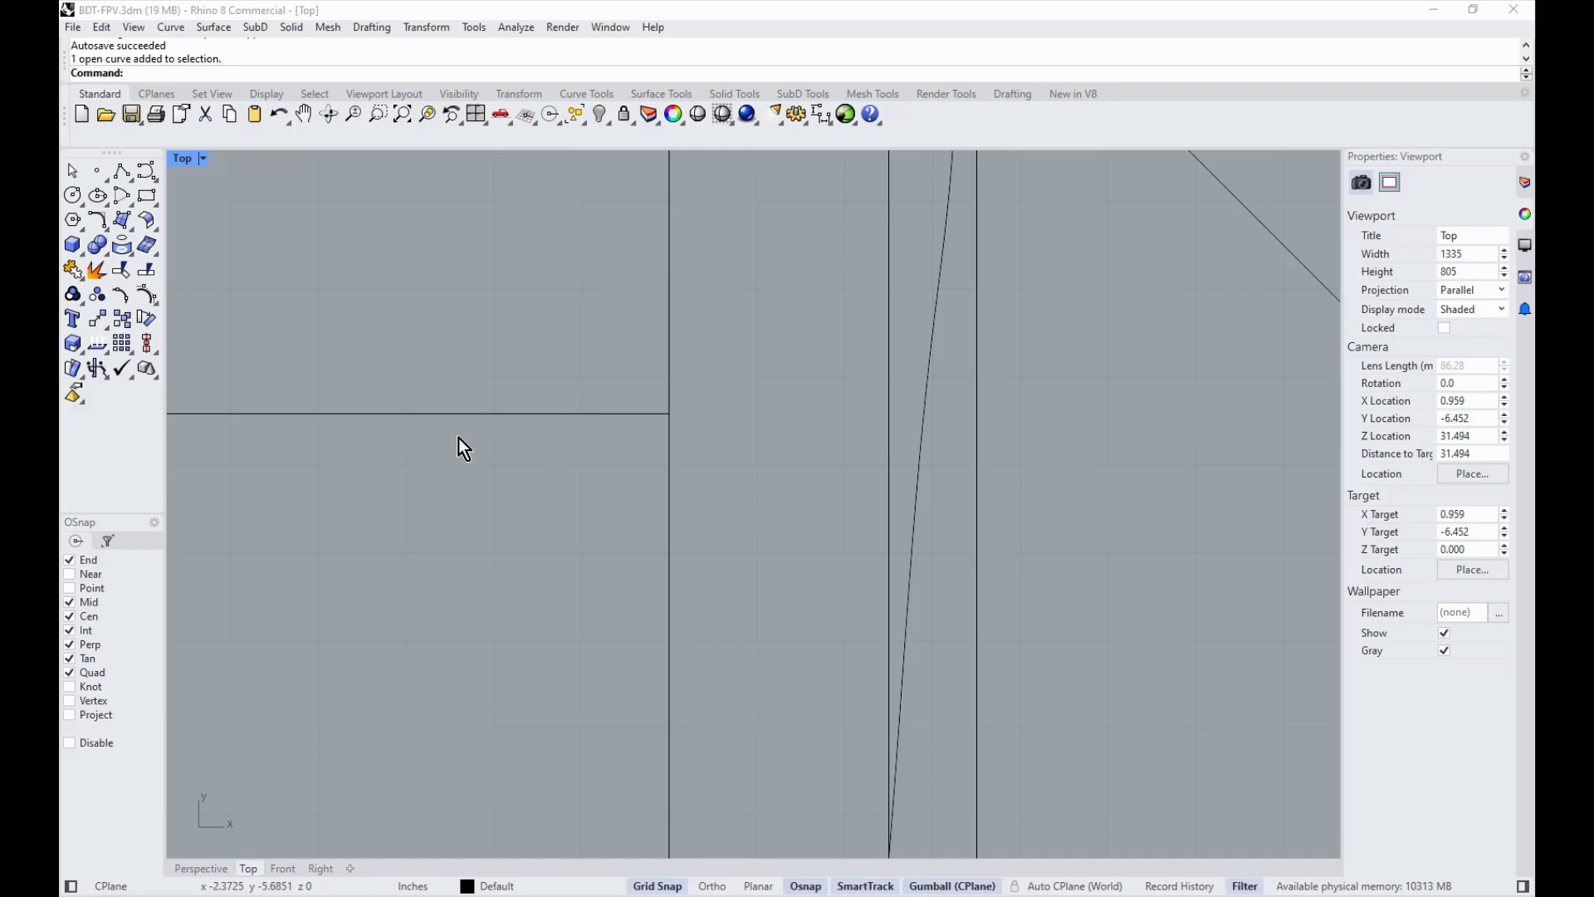
Step: Draw a circle of radius 0.5 centred where the CG line meets the wing's centreline
click(73, 195)
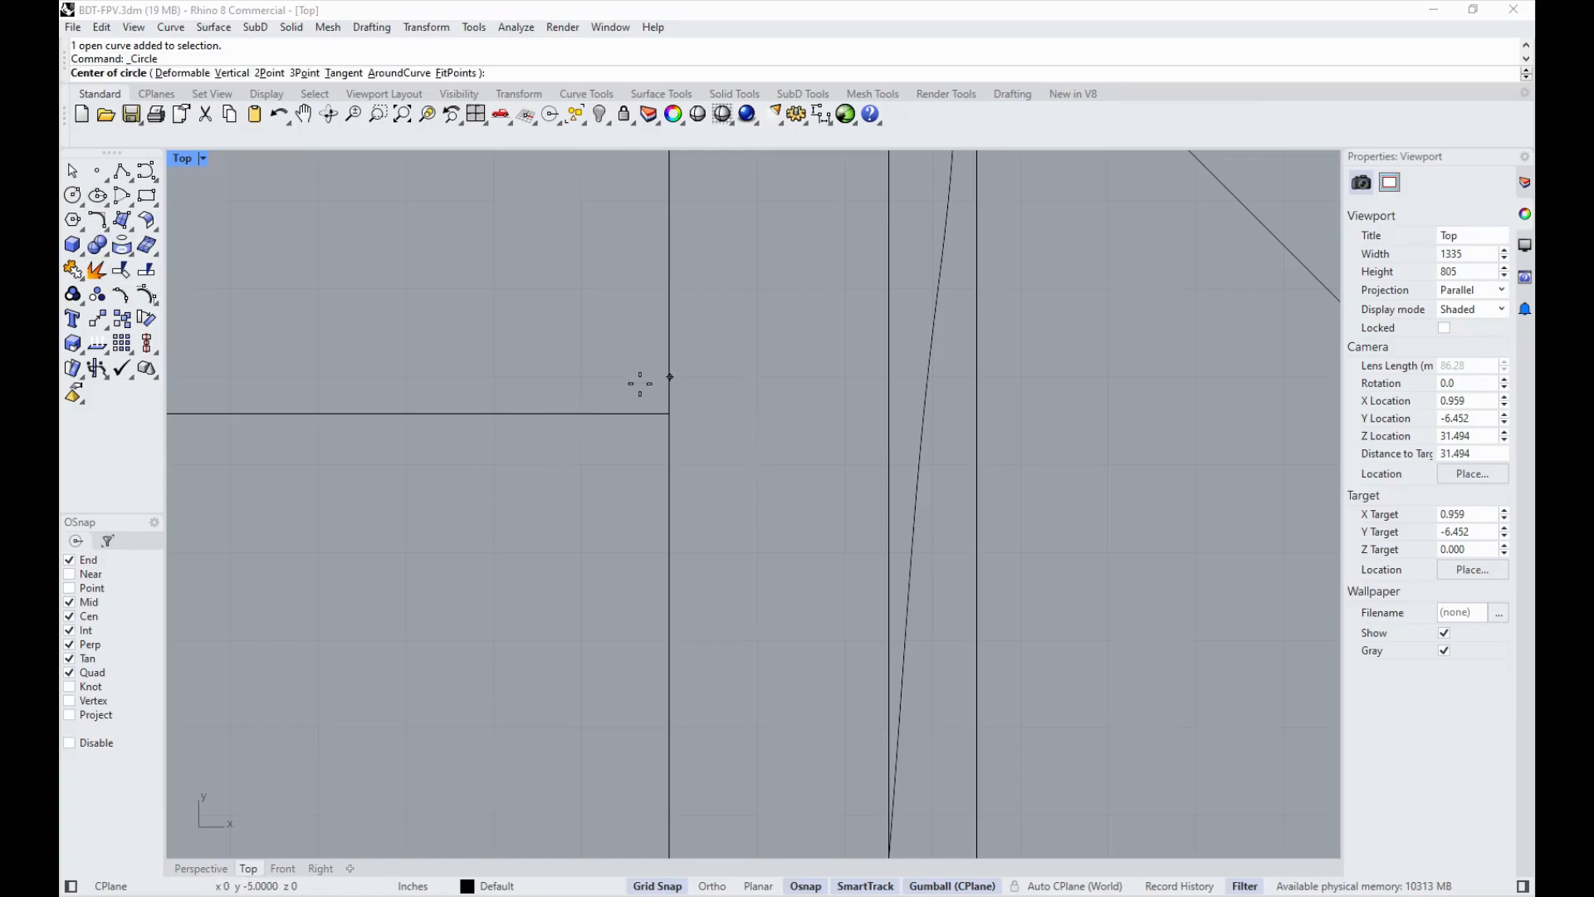
click(669, 413)
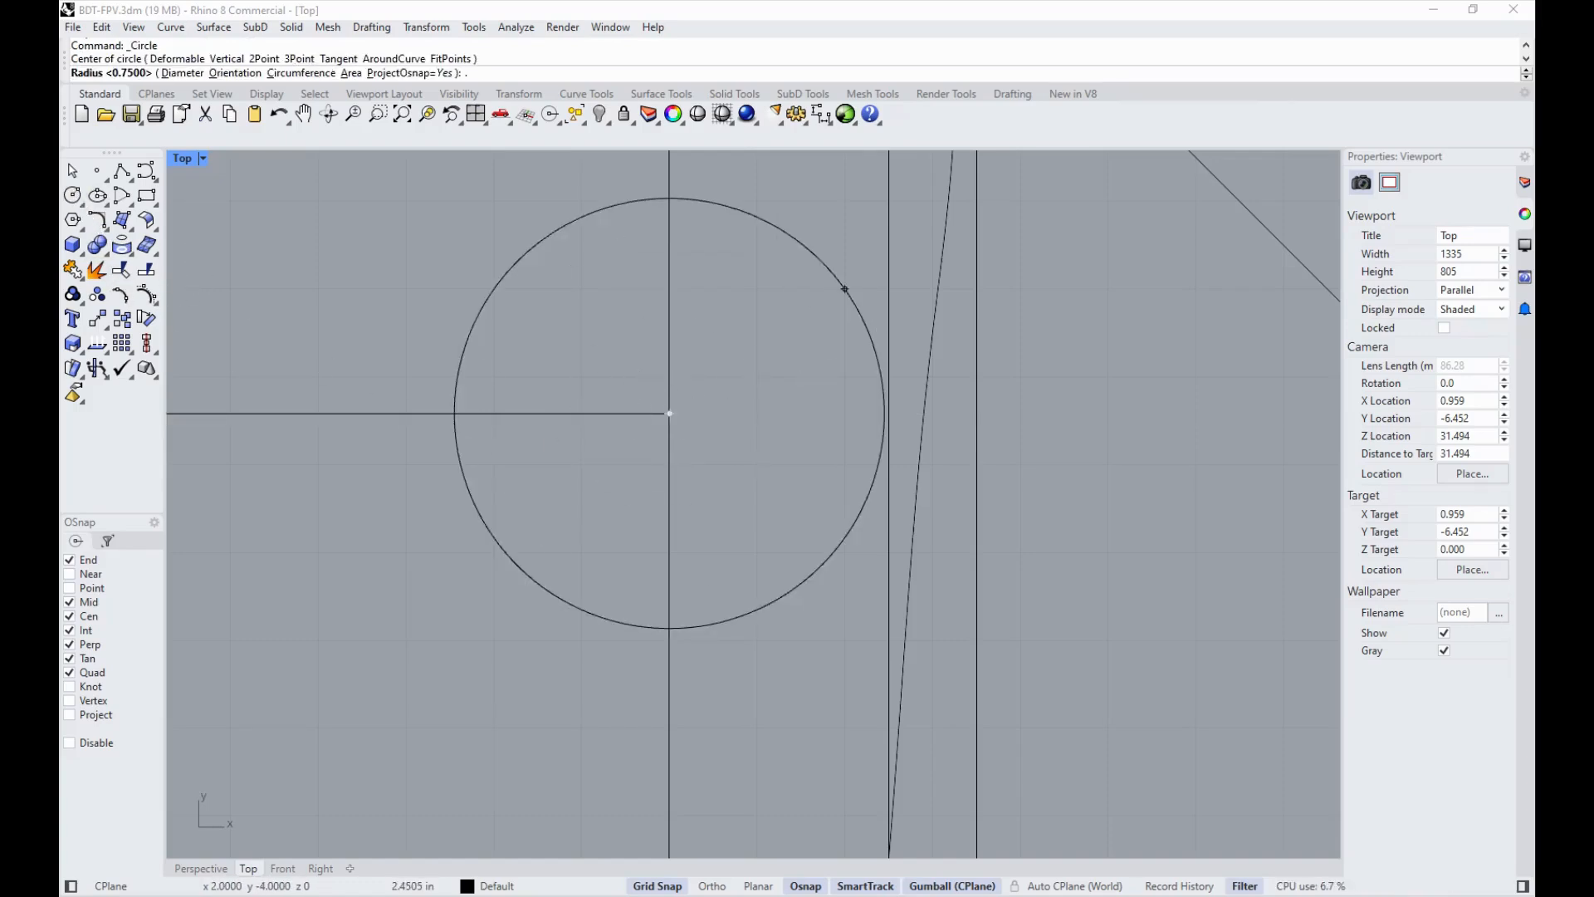
text(.75)
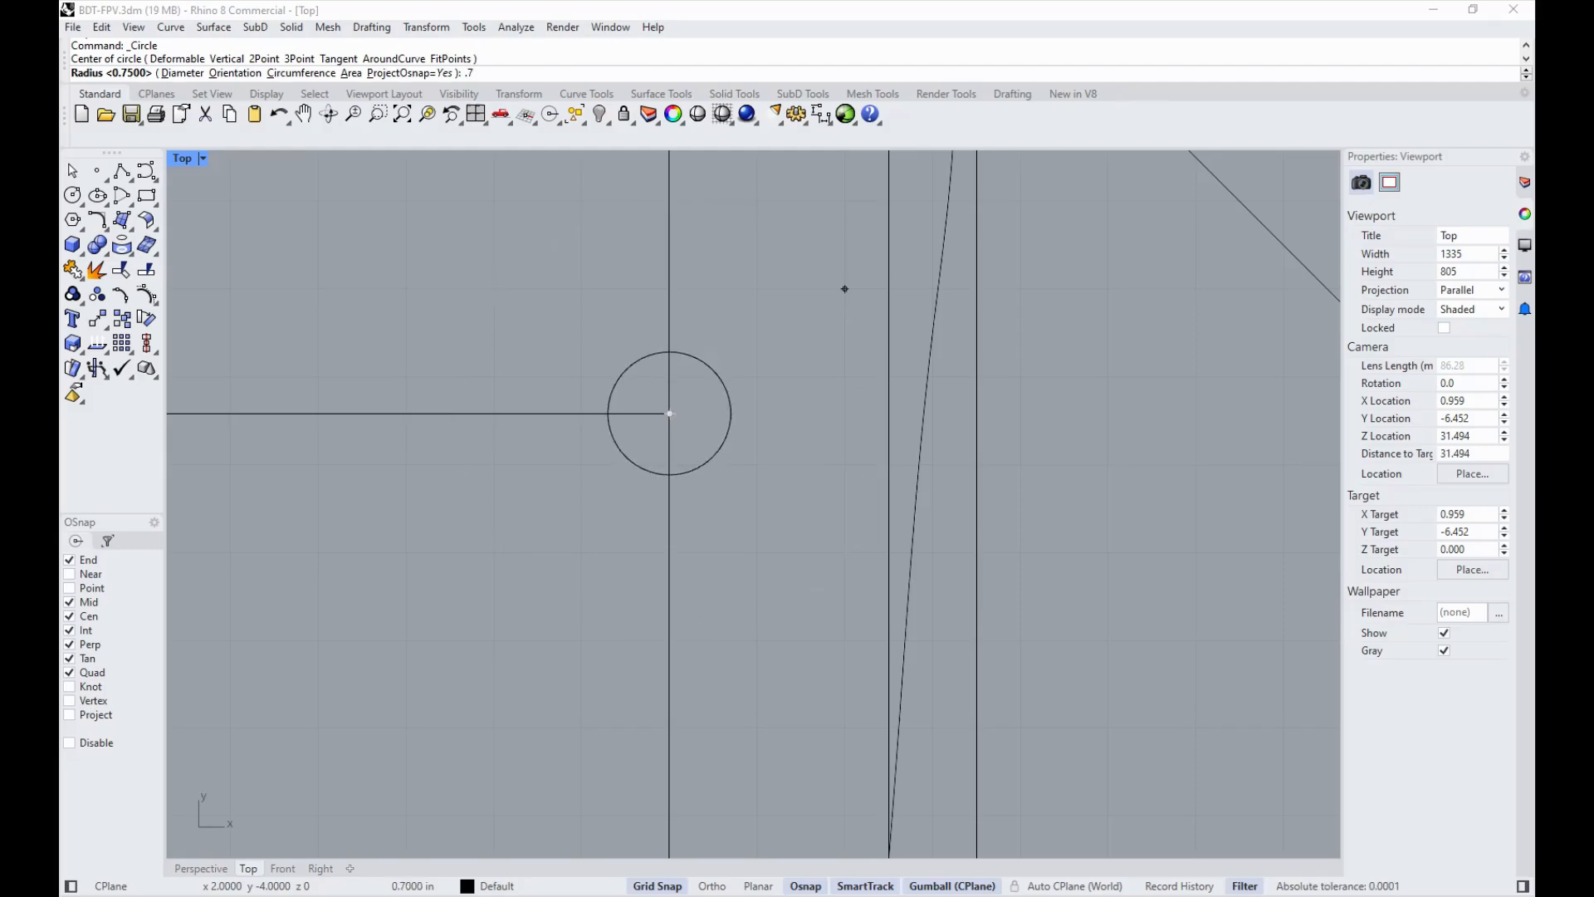
key(BackSpace)
key(BackSpace)
text(5)
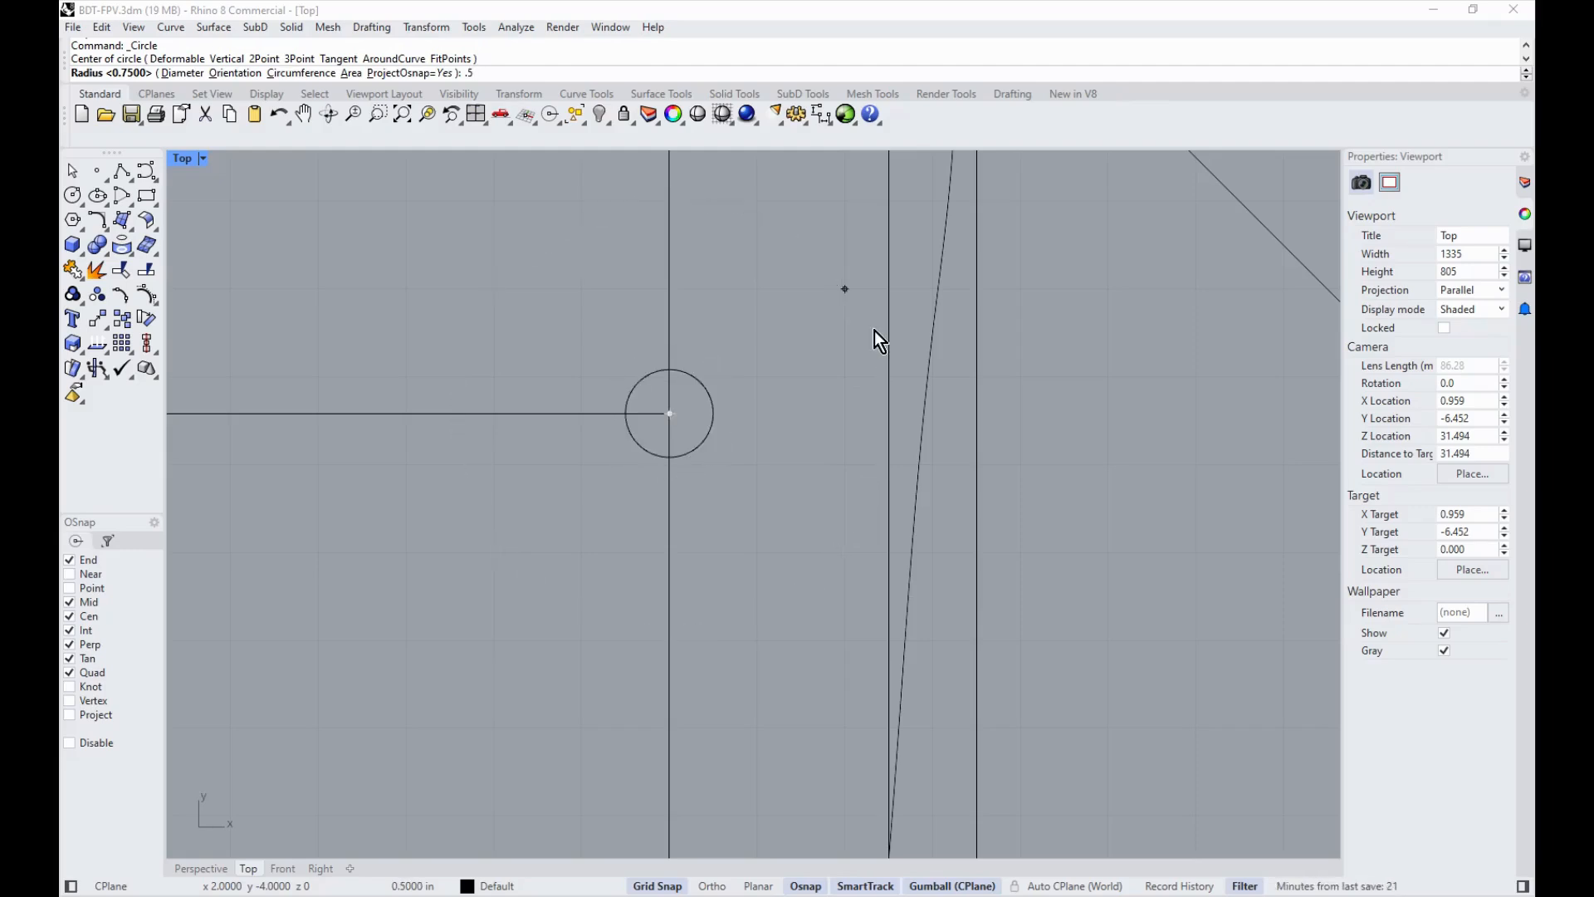
key(Return)
Step: Extend the CG line across the centreline to the far side of the circle
scroll(831, 357, up, 3)
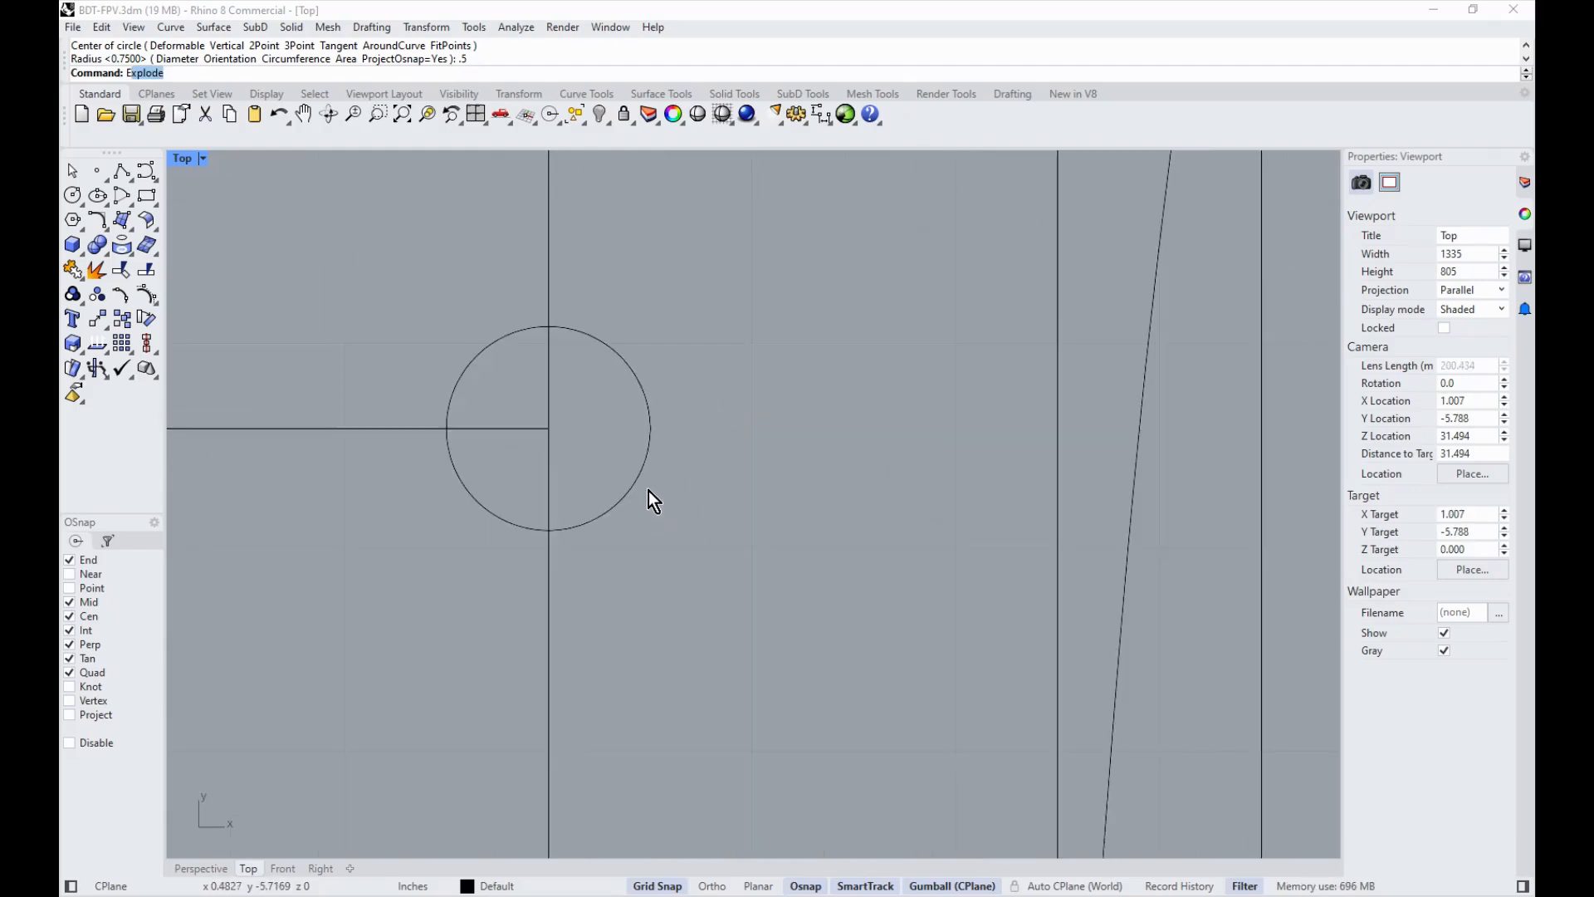
key(Return)
text(Ext)
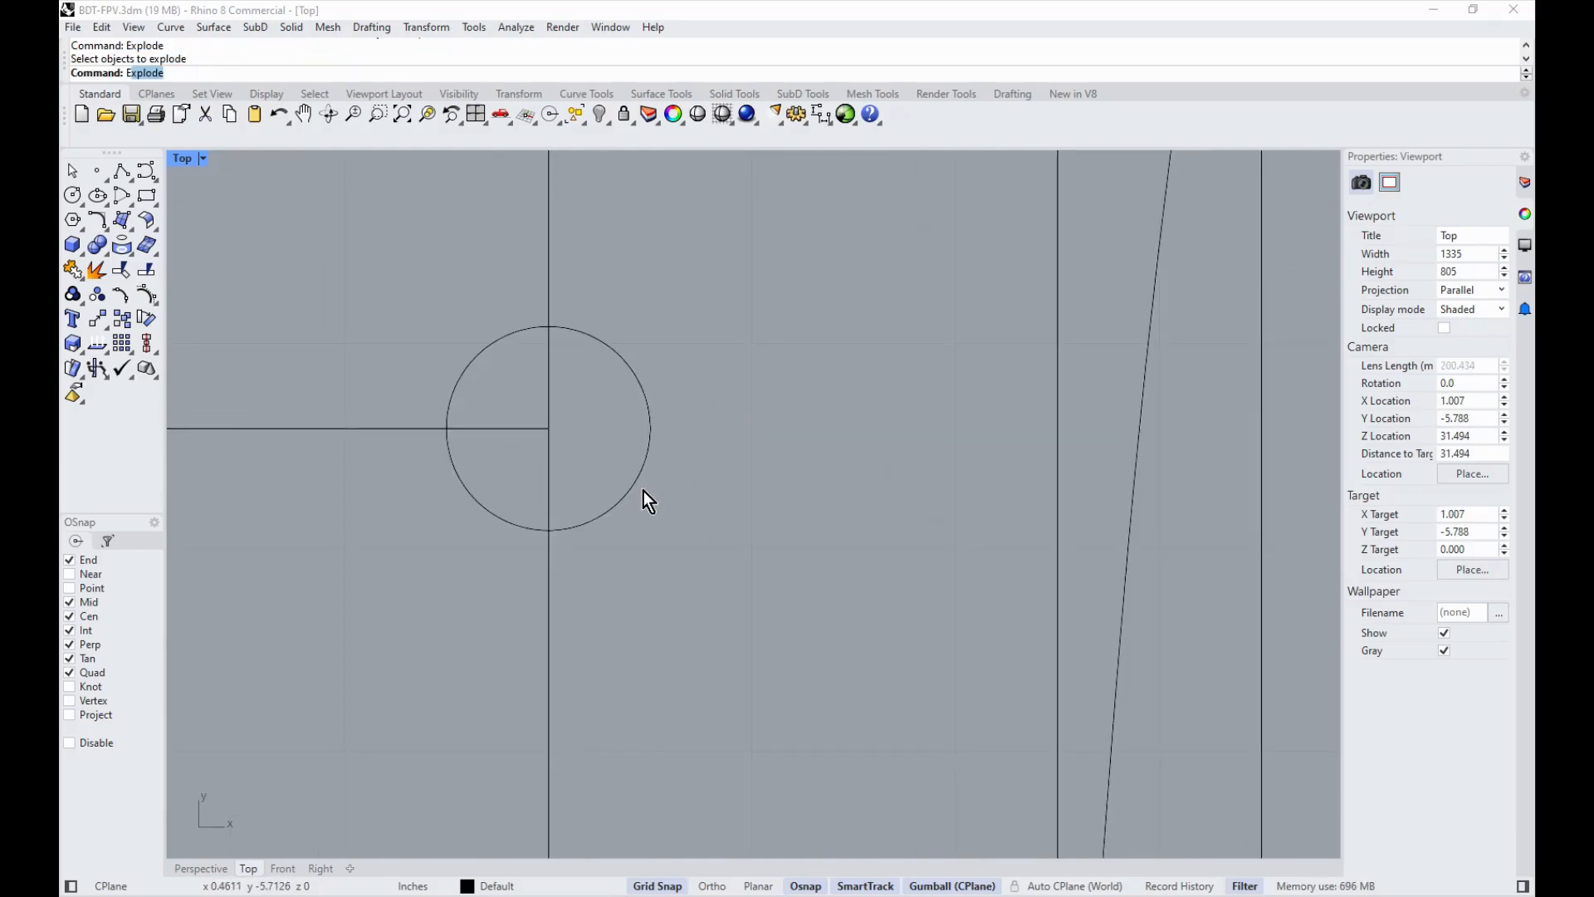
key(Return)
click(625, 490)
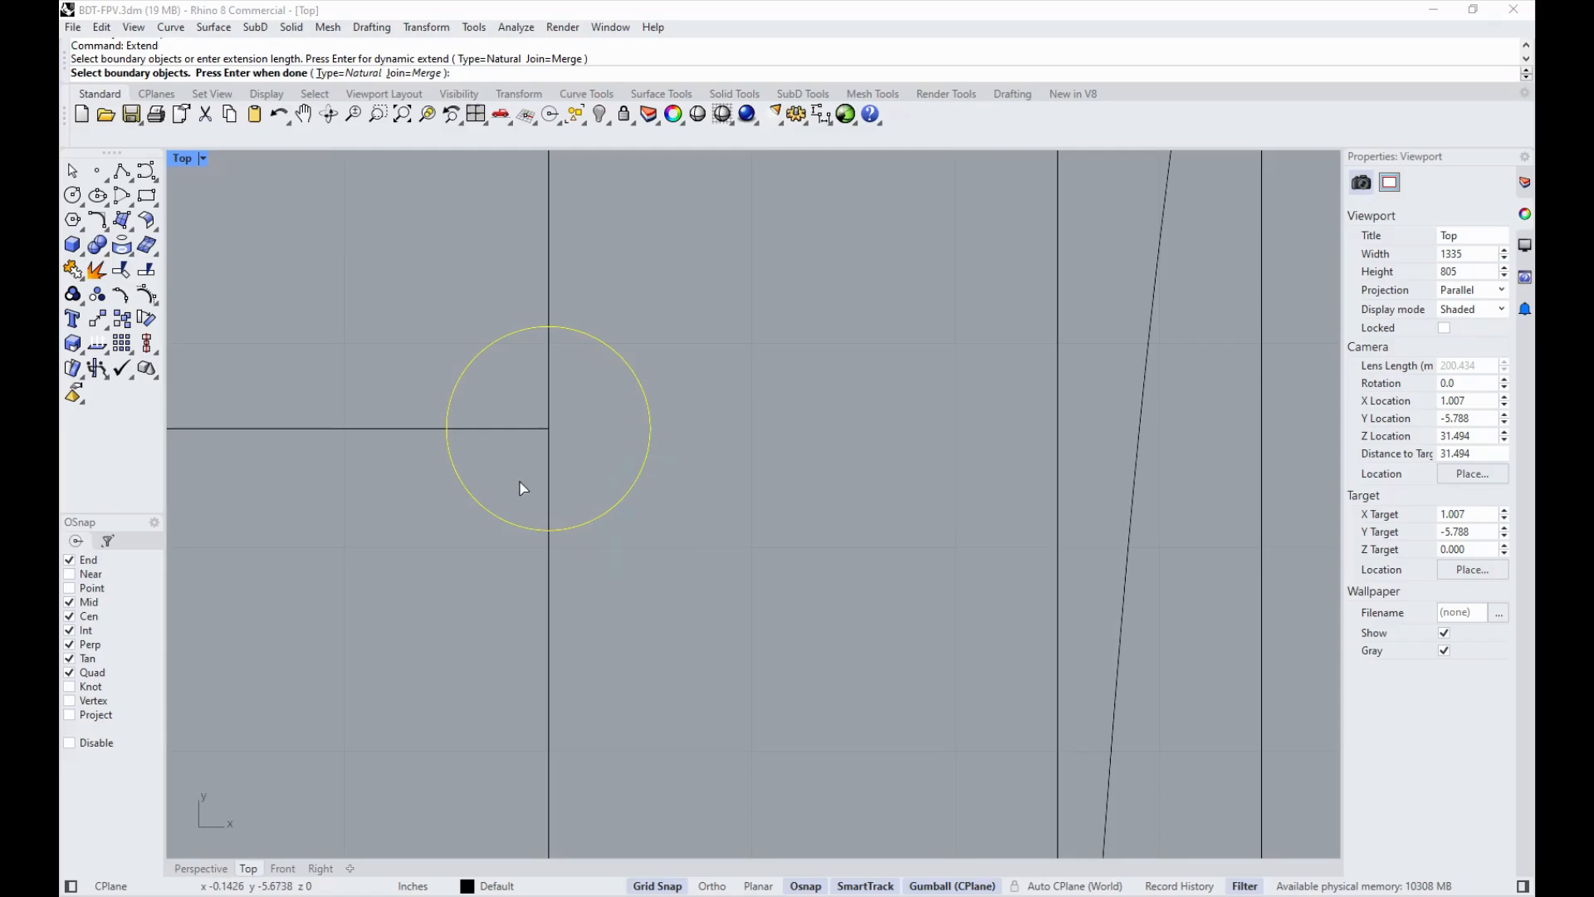
key(Return)
click(526, 430)
key(Return)
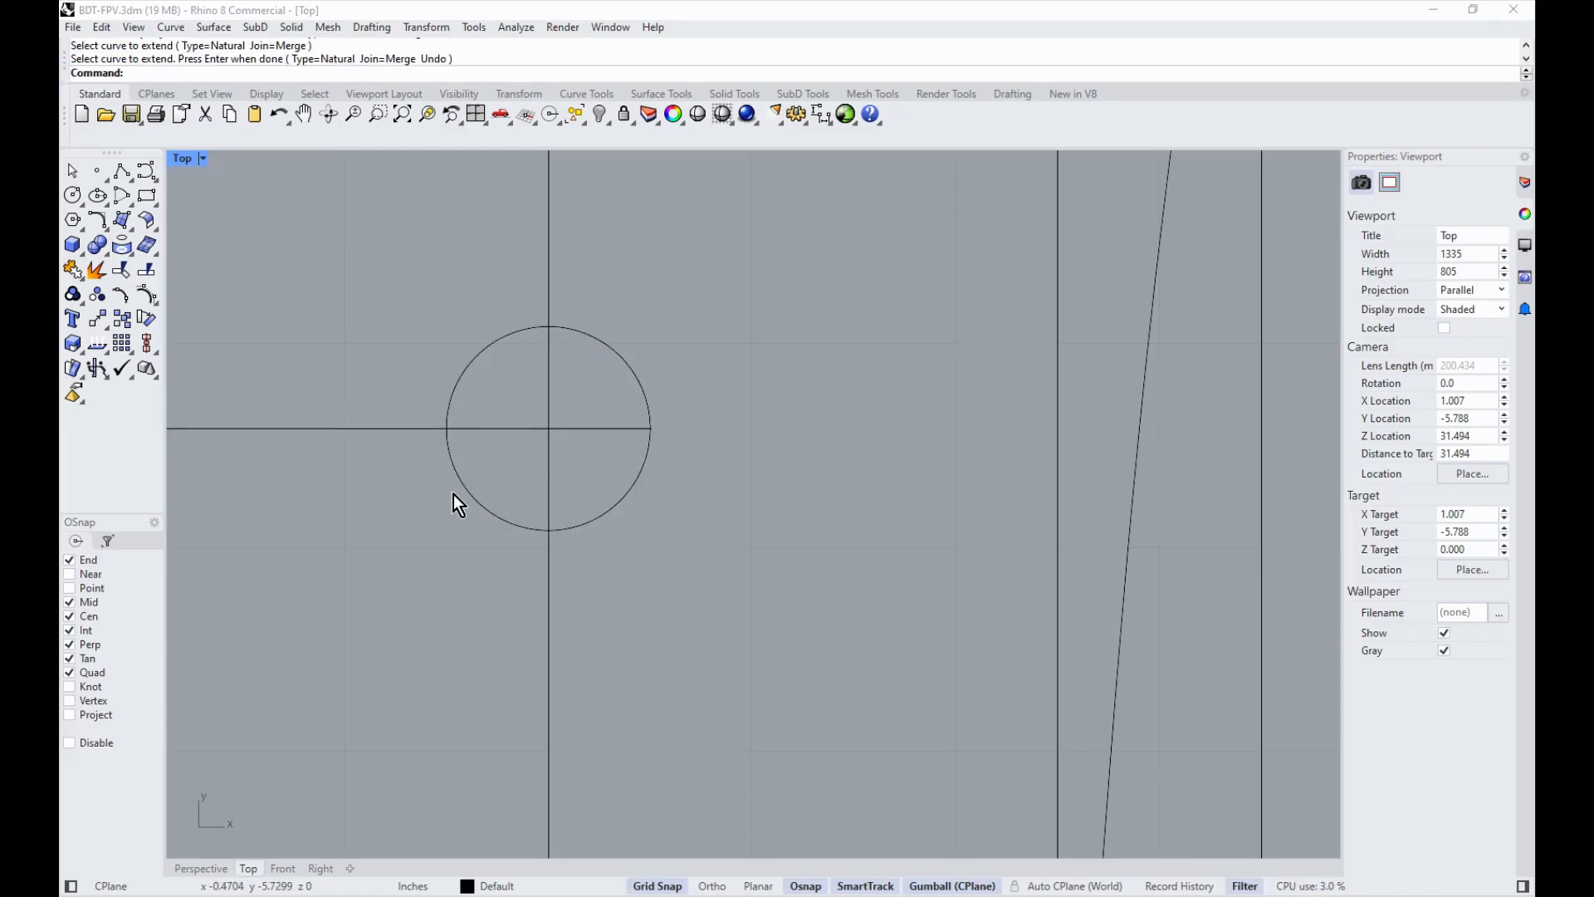
Step: Trim away the part of the CG line outside the circle, leaving only its horizontal diameter
key(ctrl+t)
drag(481, 470, 392, 369)
key(Return)
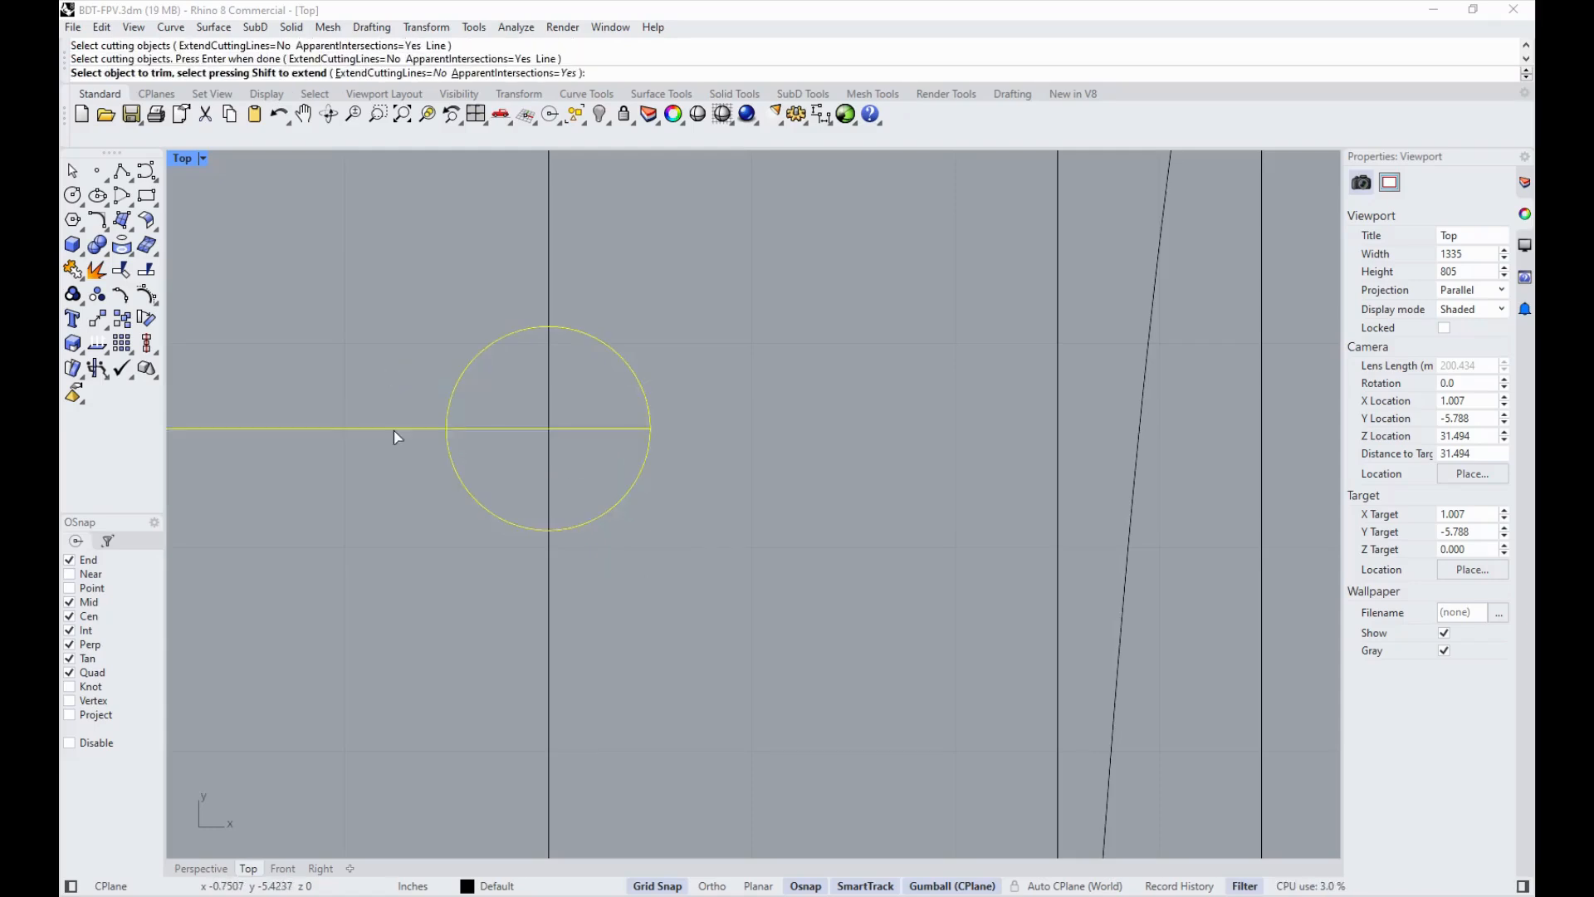
click(393, 430)
key(Return)
Step: Copy the circle and its horizontal diameter about 8 inches sideways, away from the wing outline
scroll(731, 417, down, 5)
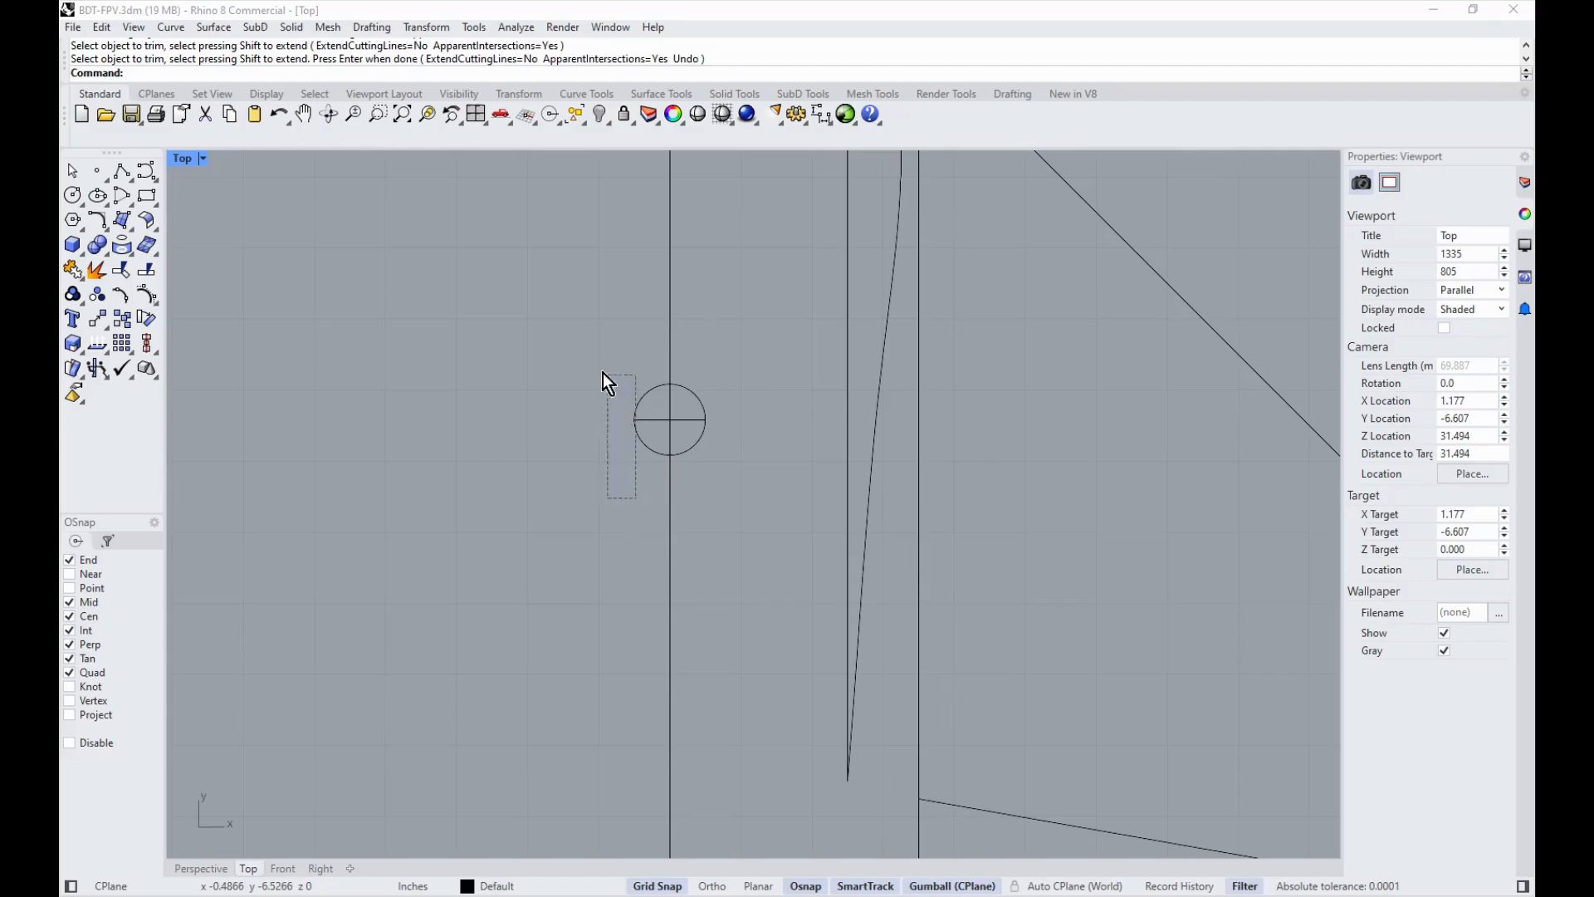
drag(603, 372, 601, 371)
scroll(789, 425, down, 4)
alt+drag(767, 423, 395, 423)
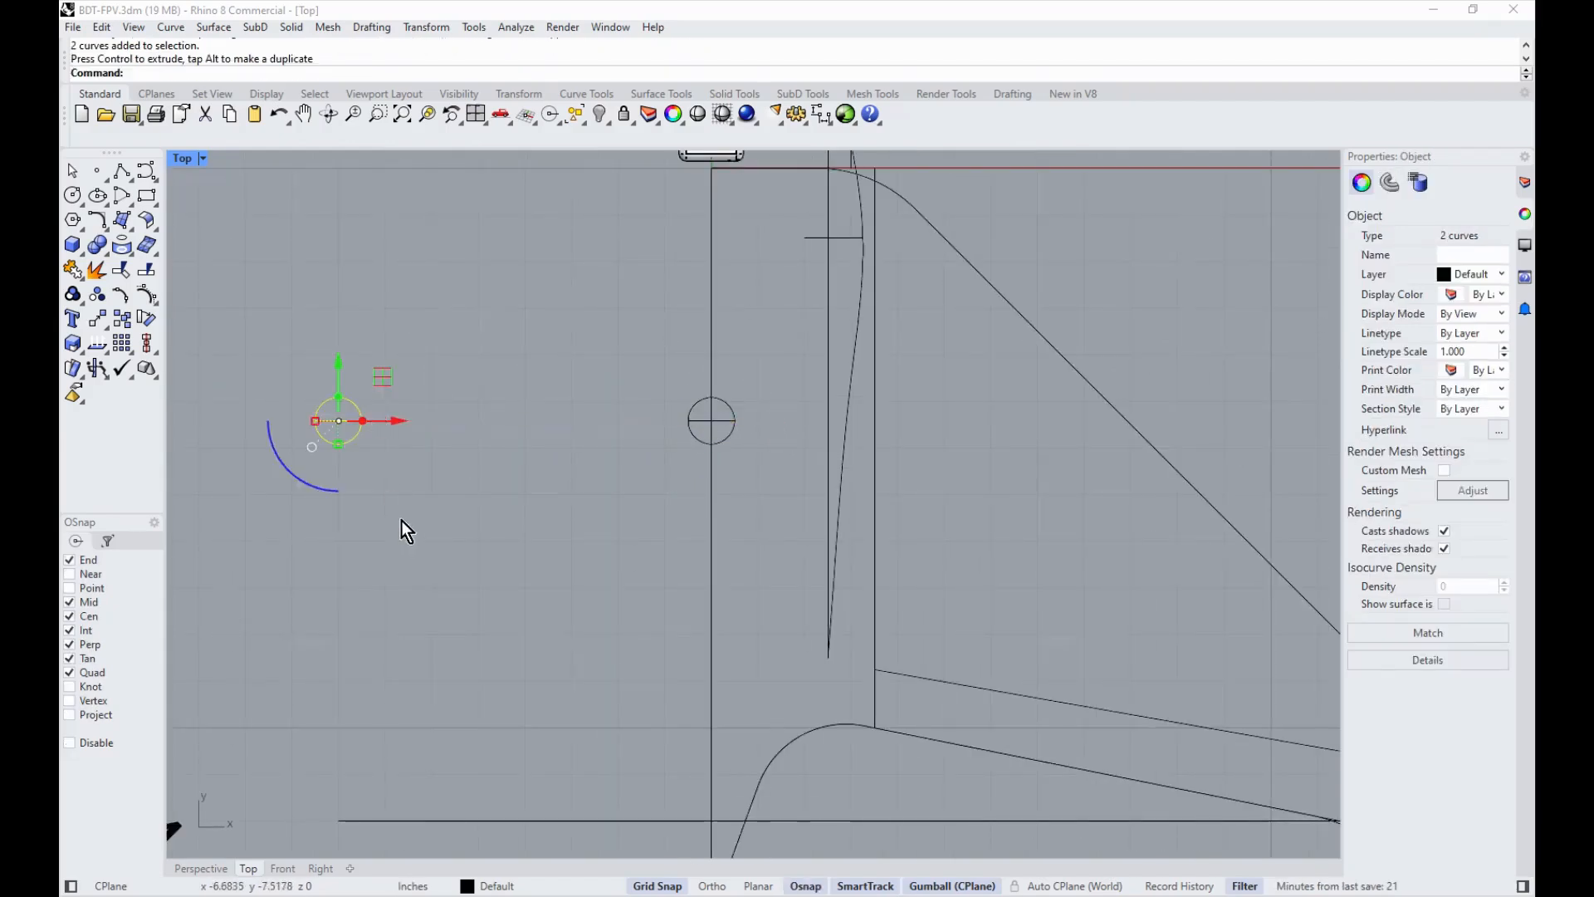
key(Escape)
Step: Draw a vertical diameter line through the copied circle between its bottom and top quadrant points
scroll(292, 423, up, 4)
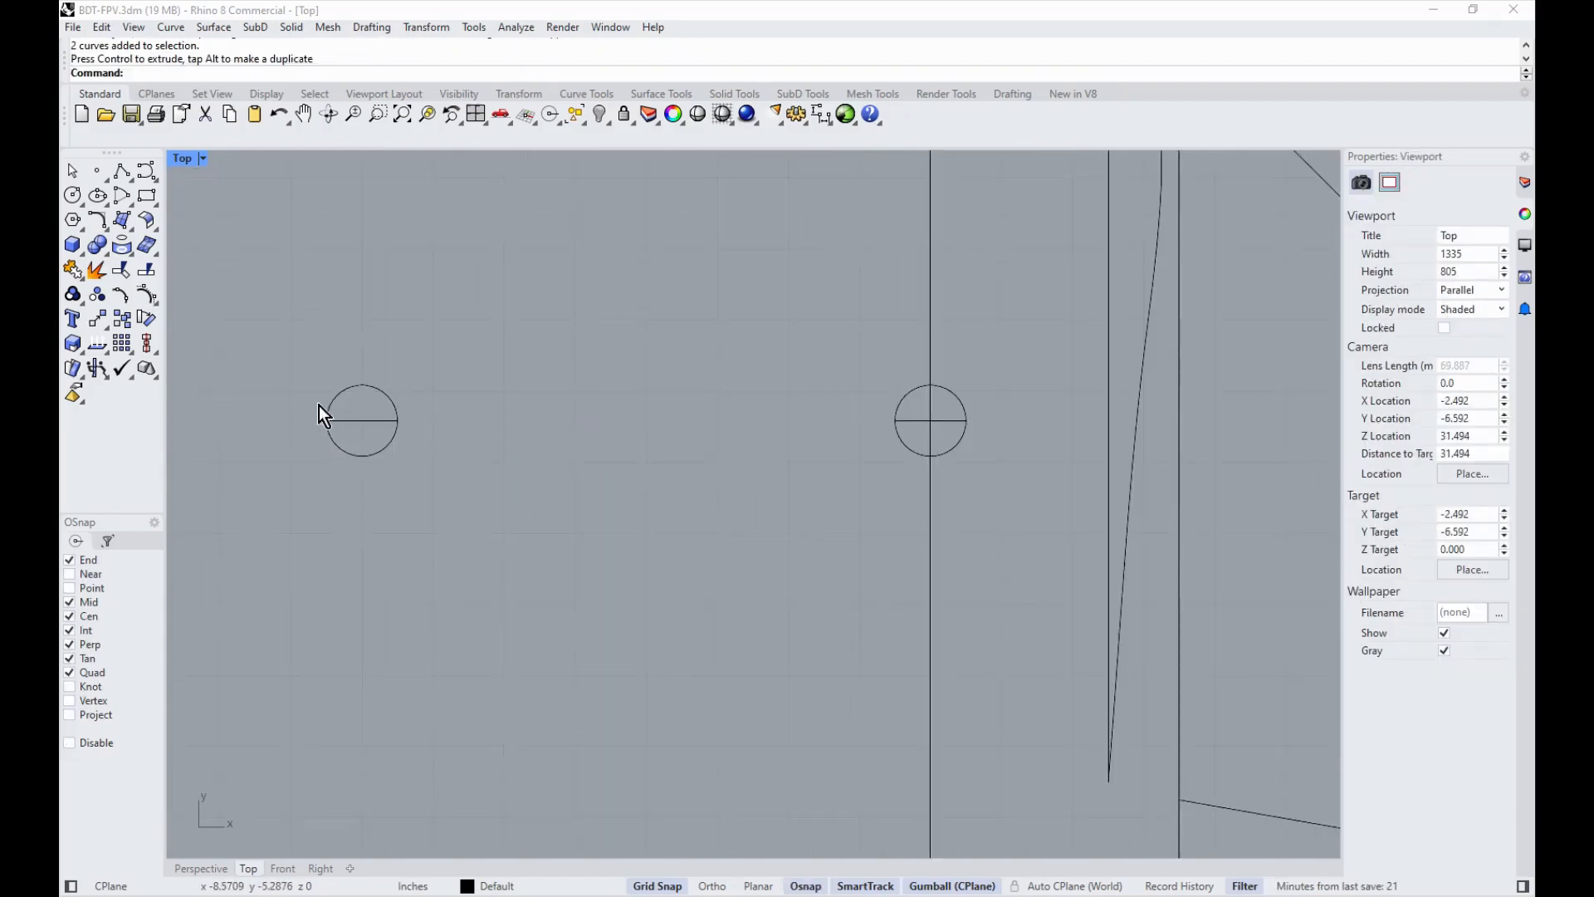
click(122, 170)
click(363, 456)
click(362, 385)
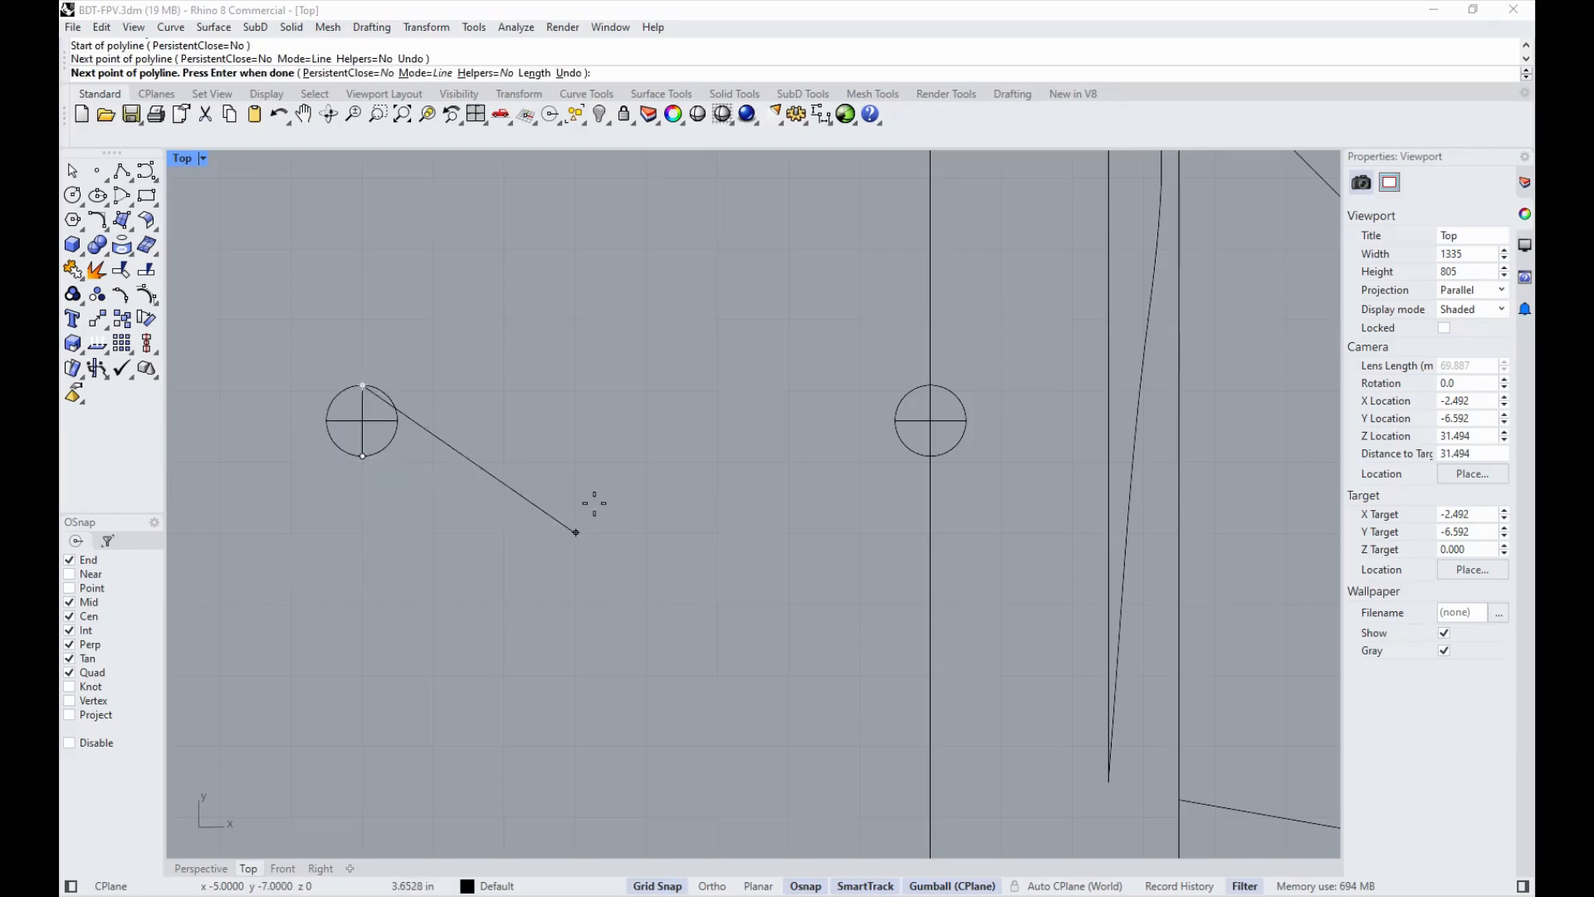
key(Return)
Step: Trim the copied circle and its diameters down to the upper-left quarter
scroll(332, 441, up, 4)
text(trim)
key(Return)
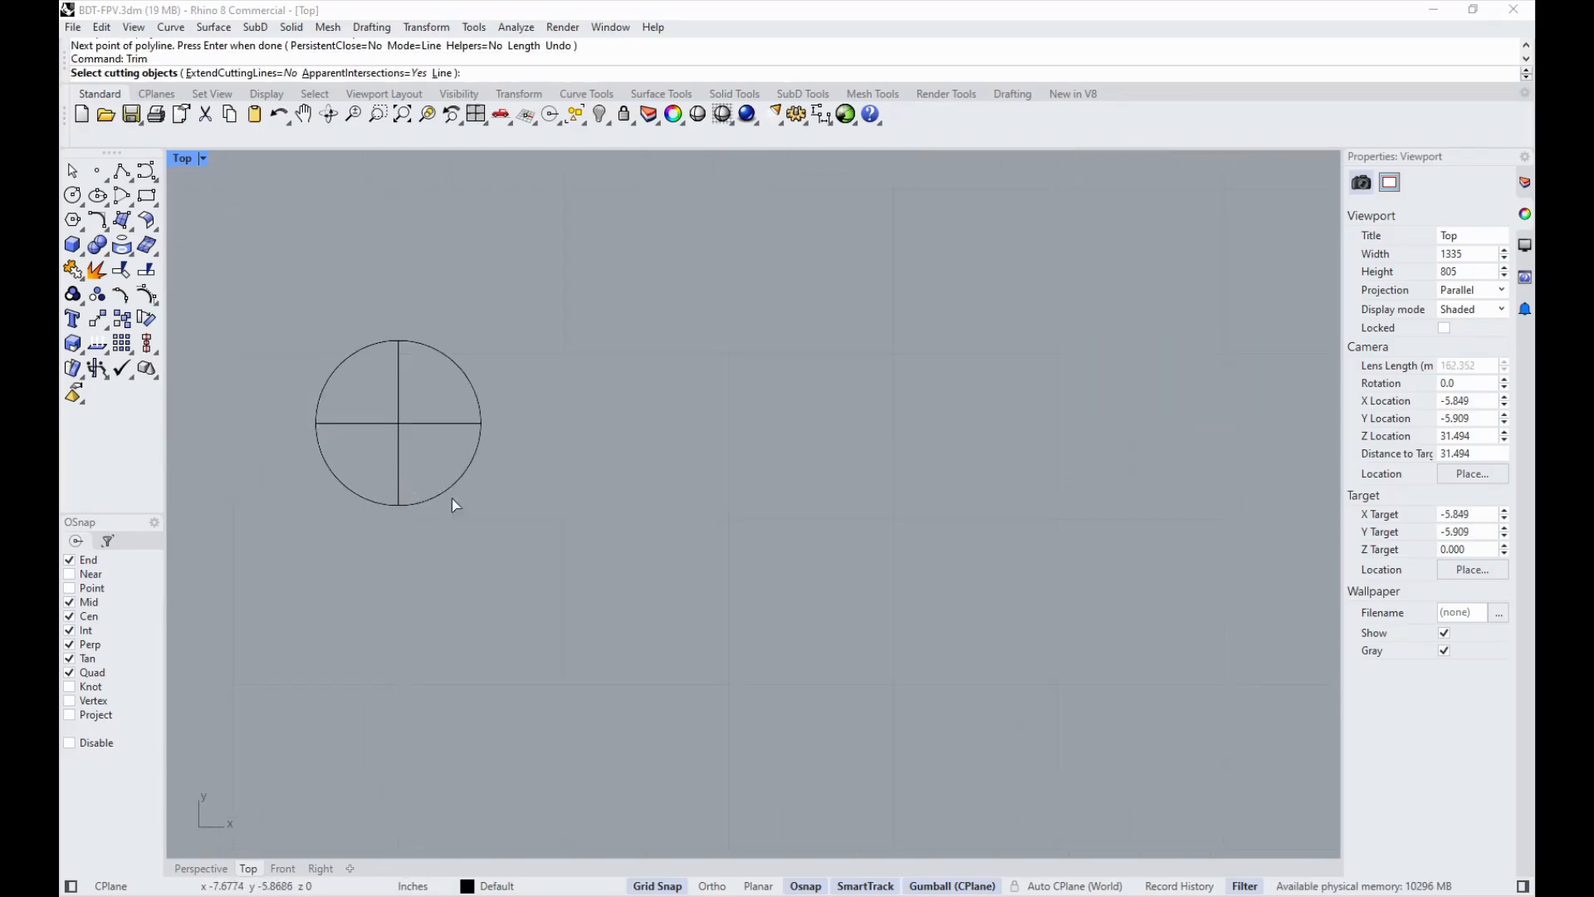
drag(534, 548, 328, 310)
key(Return)
drag(514, 532, 422, 311)
drag(406, 491, 336, 471)
key(Return)
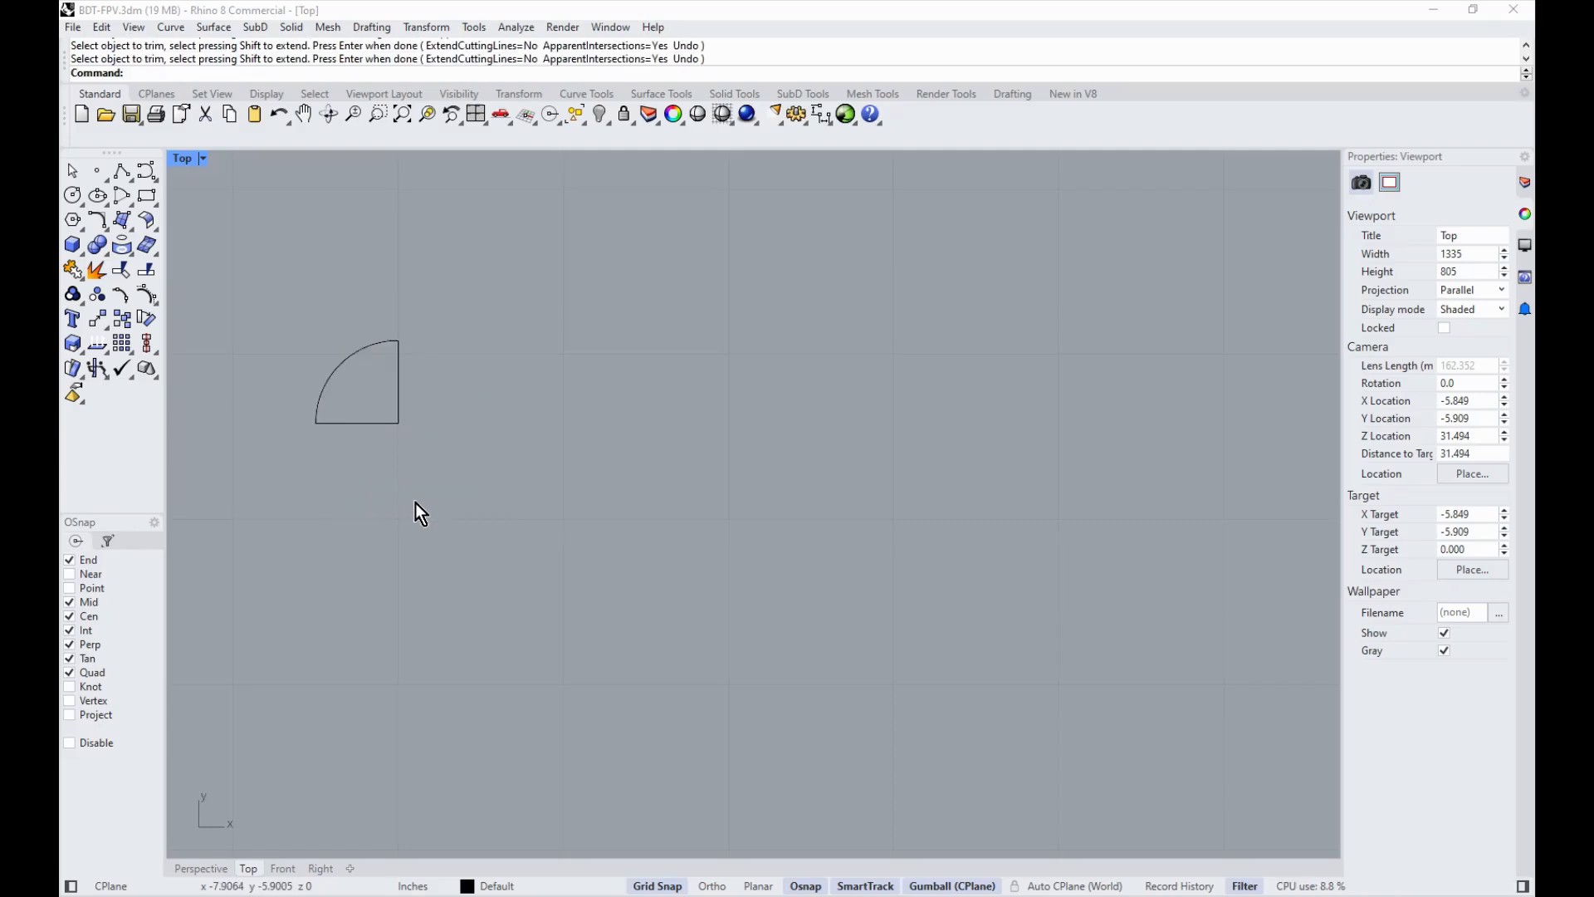
Step: Fill the quarter-circle outline with a Solid hatch
text(hatch)
key(Return)
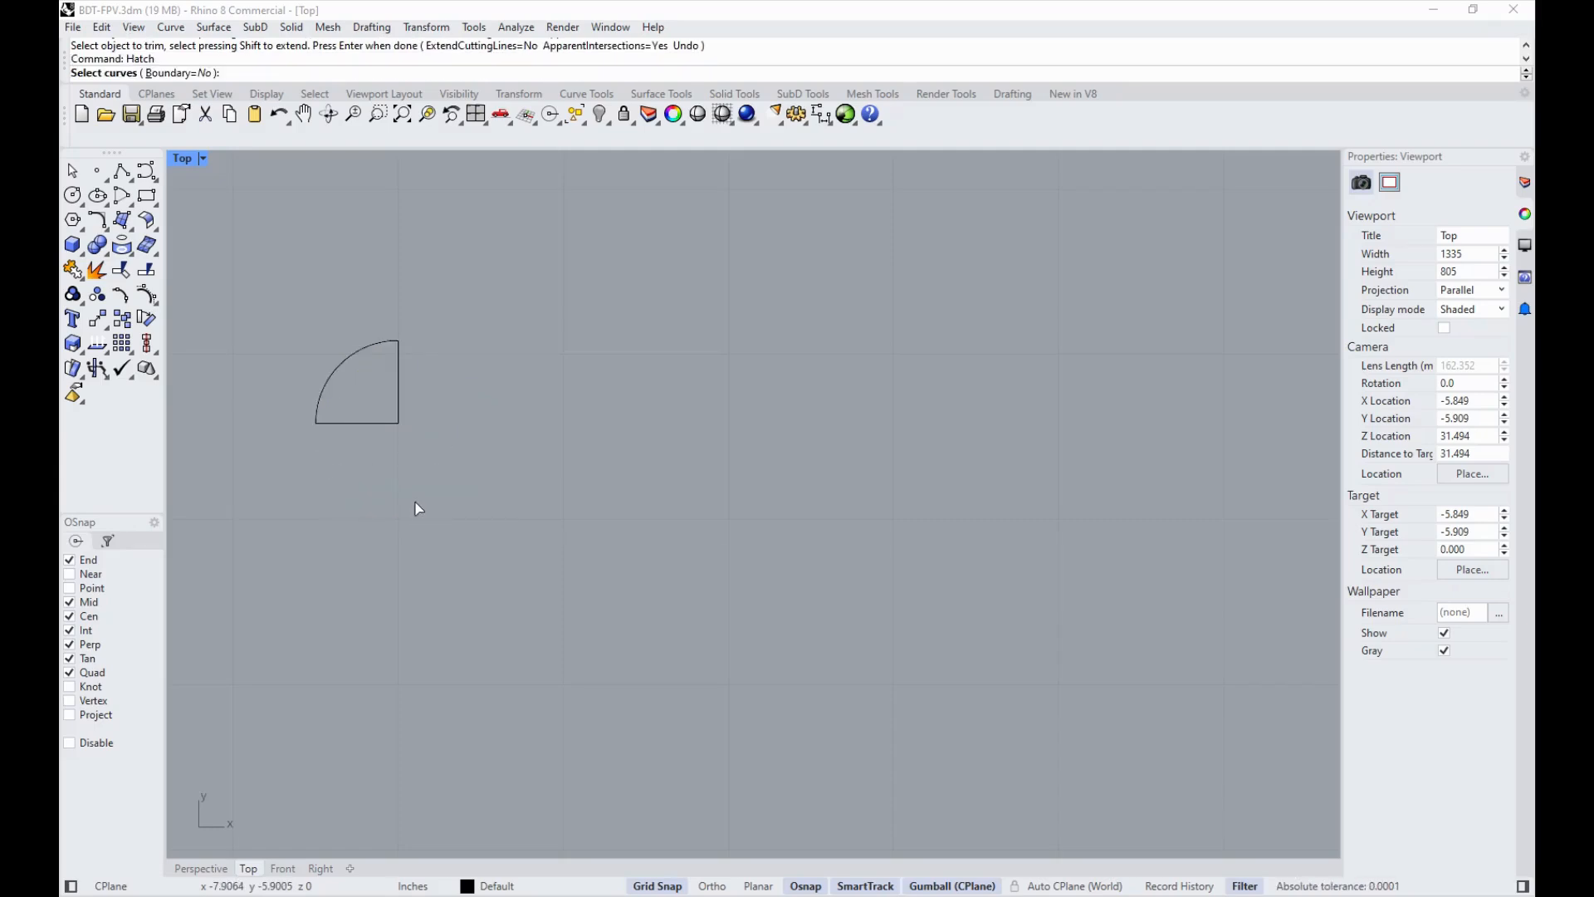
drag(517, 618, 315, 273)
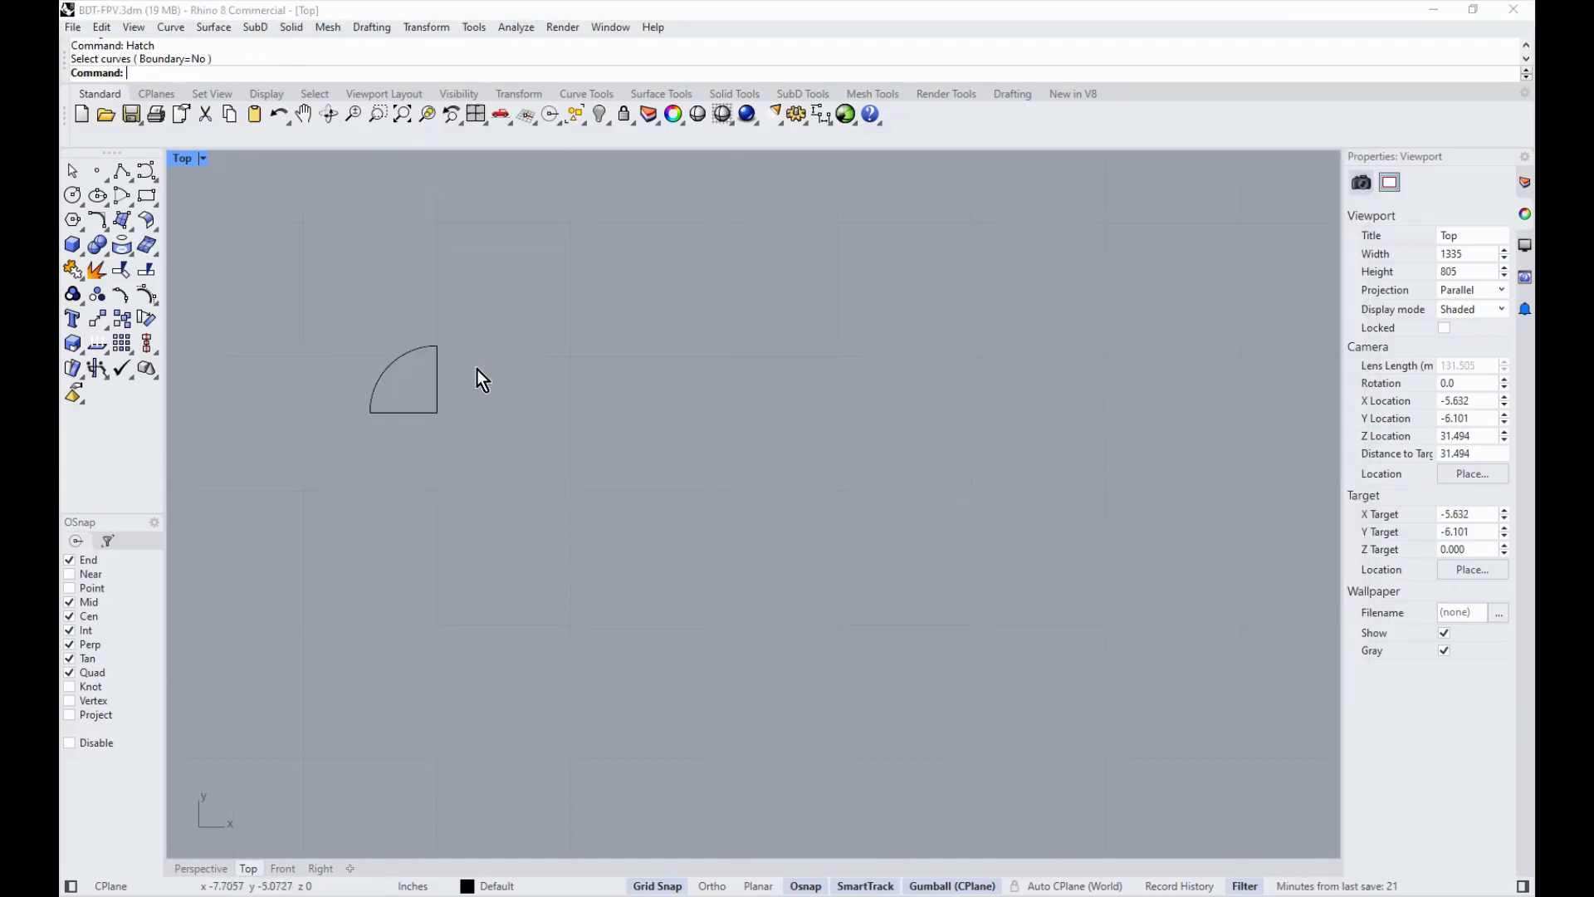
key(Return)
drag(526, 497, 266, 267)
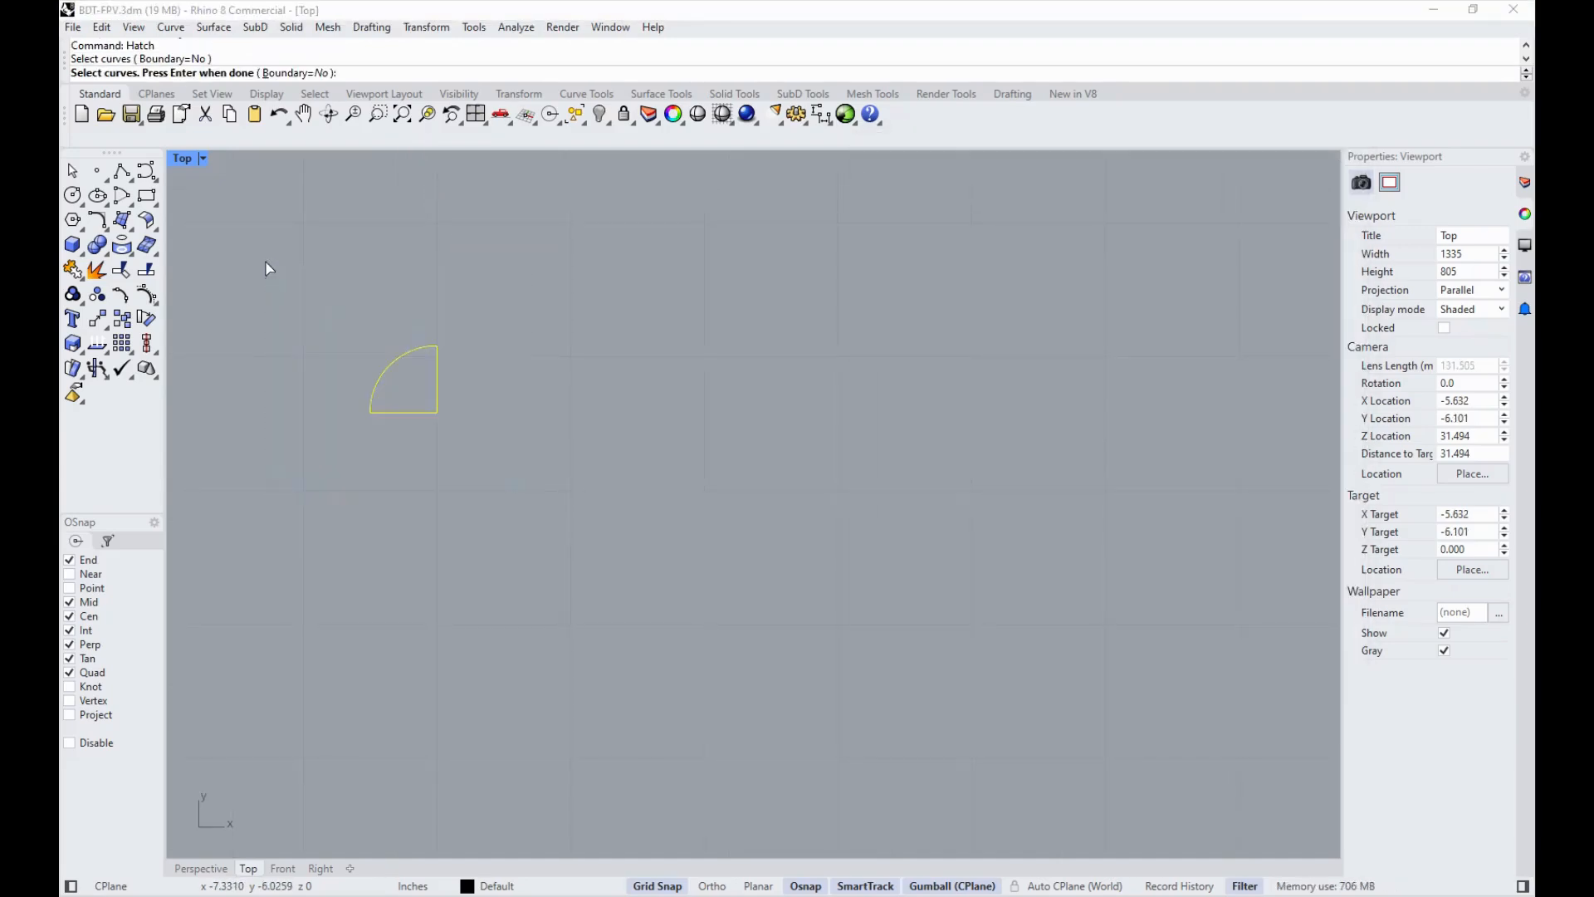
key(Return)
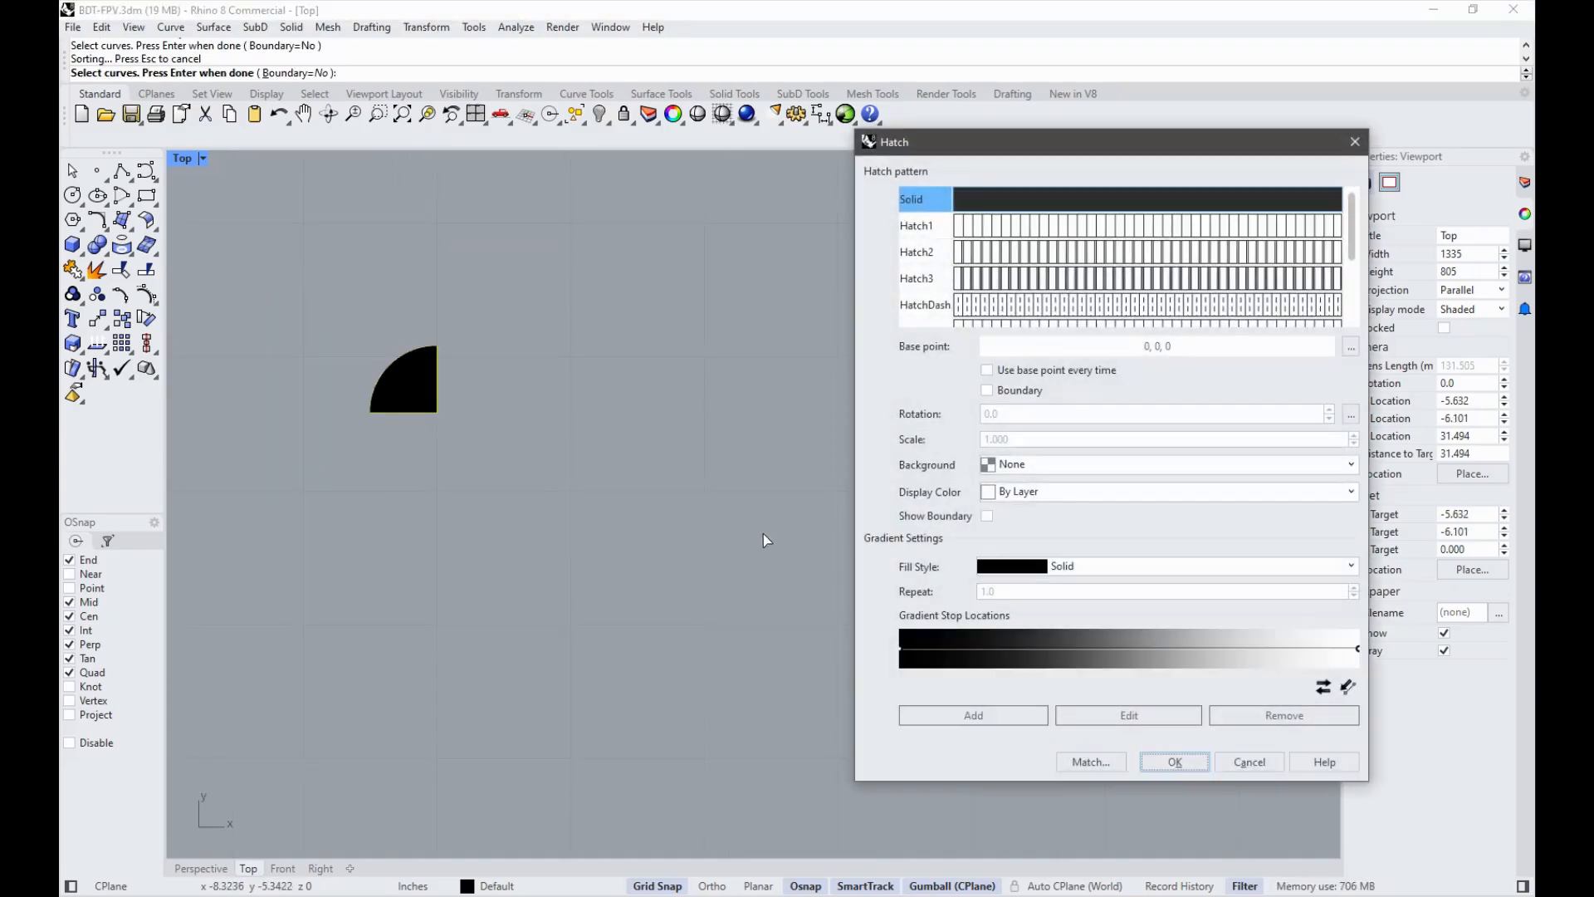
click(1174, 762)
Step: Group the solid hatch with its three boundary curves
text(Grid)
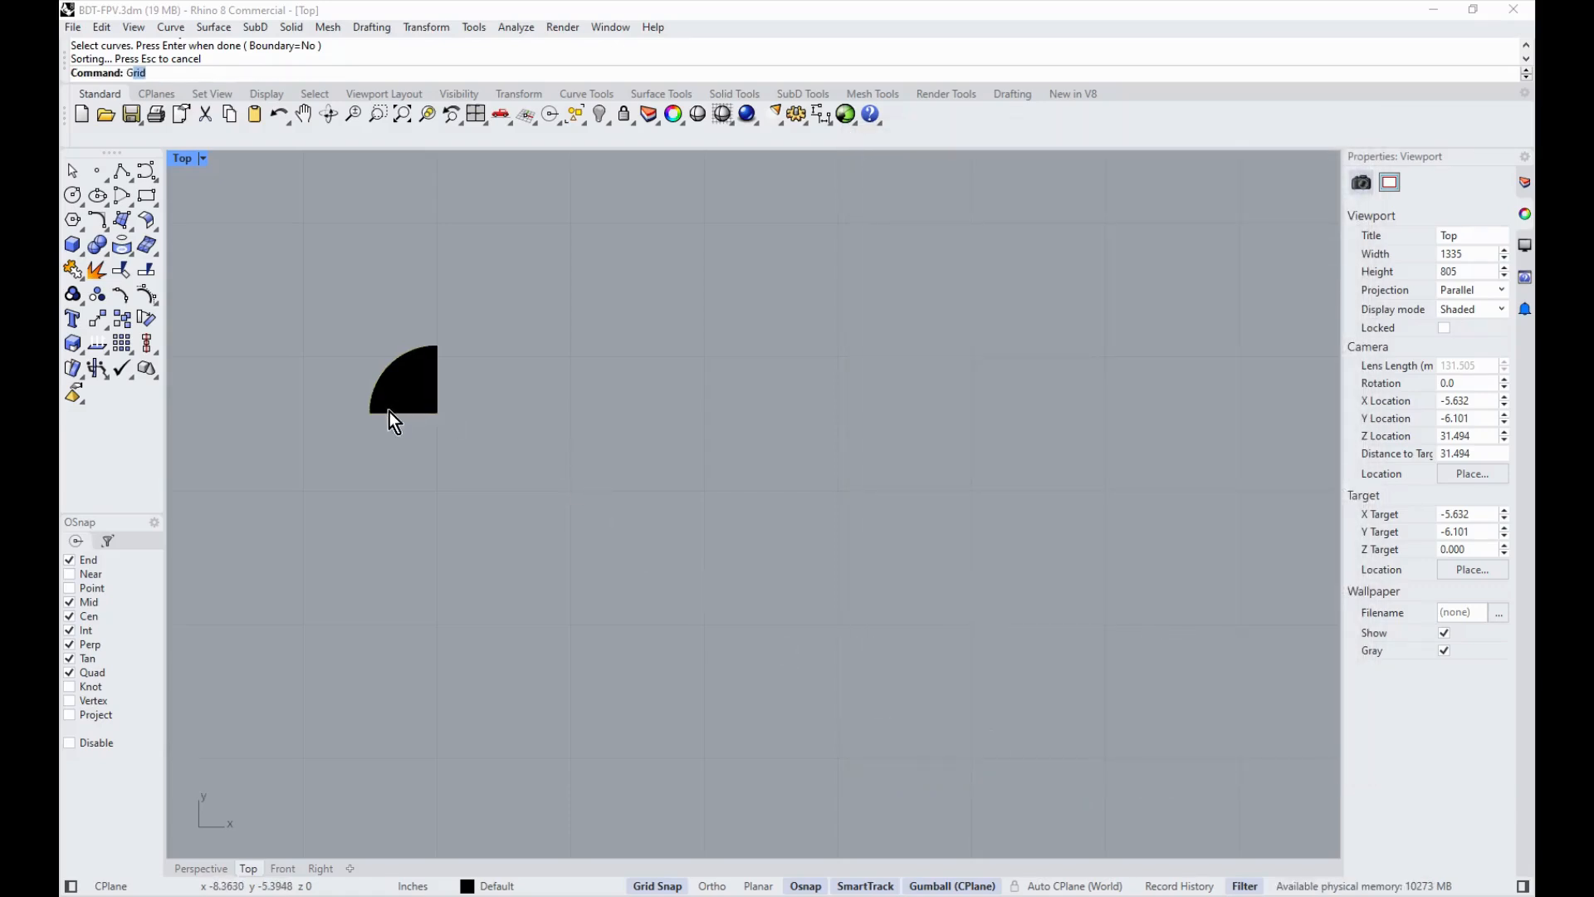
key(Return)
key(Escape)
key(Up)
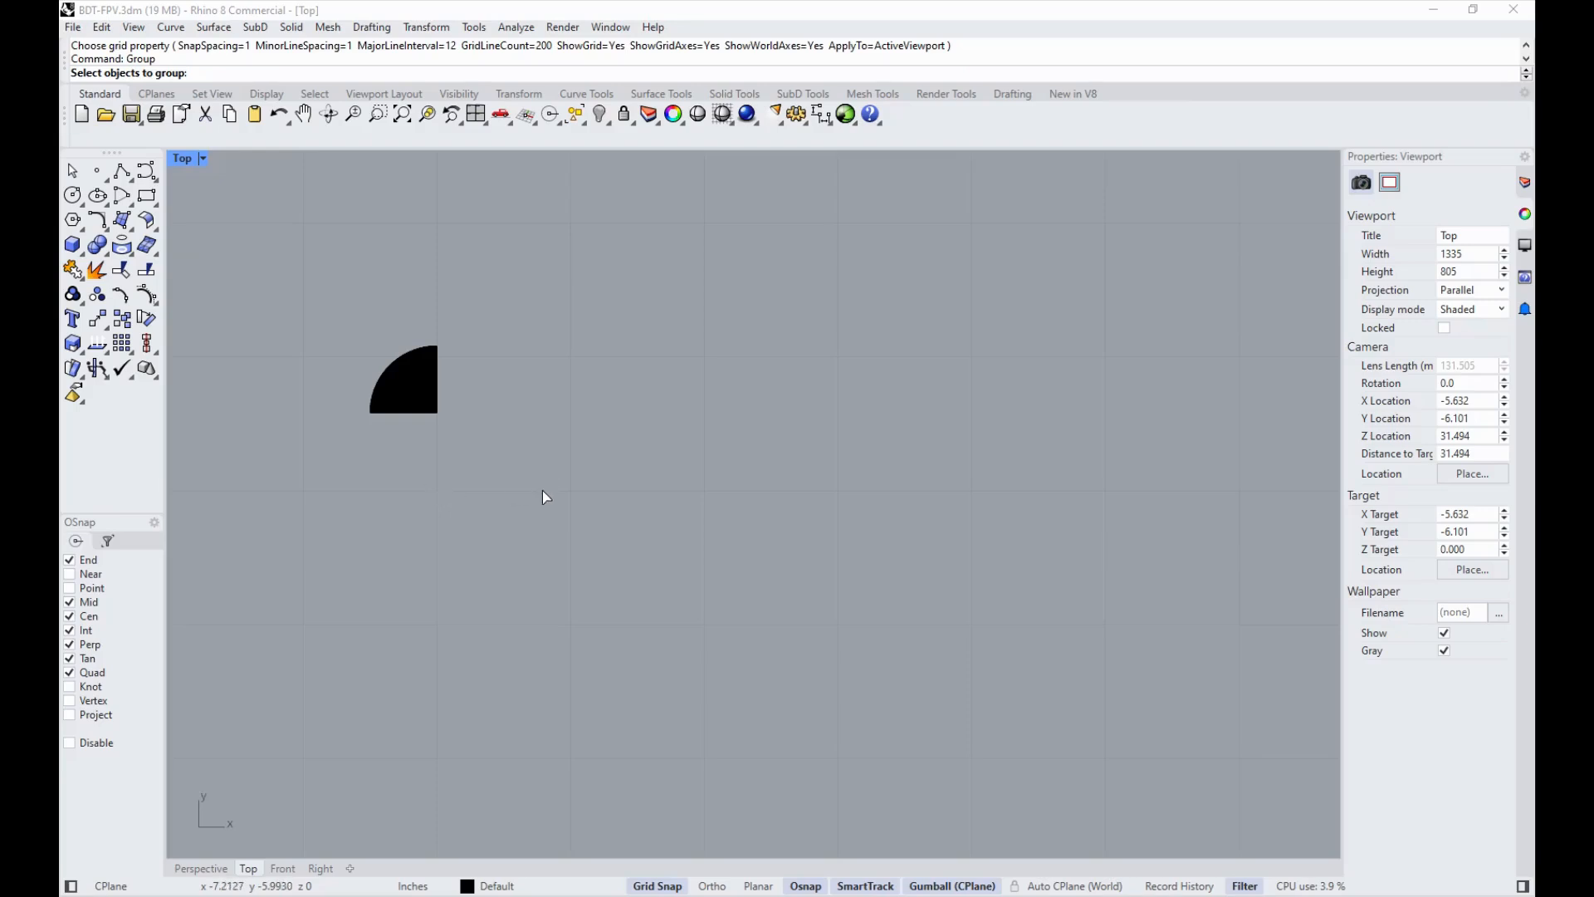
drag(544, 494, 282, 296)
key(Return)
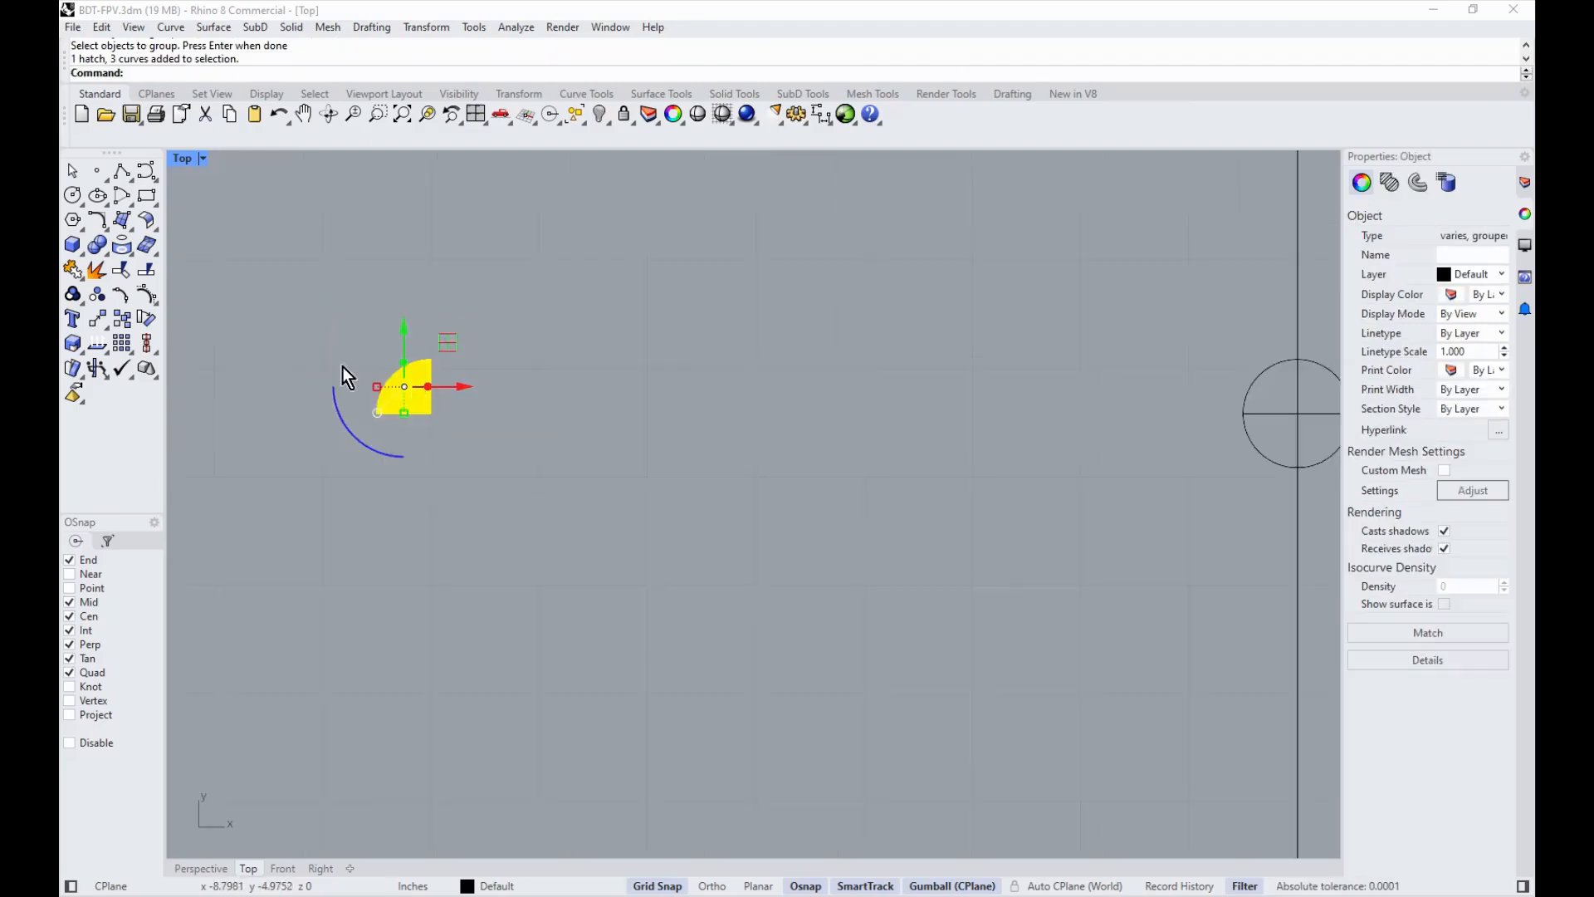
Step: Move the grouped black quarter horizontally into the upper-left quadrant of the CG circle
drag(438, 387, 897, 389)
click(895, 436)
scroll(869, 376, up, 5)
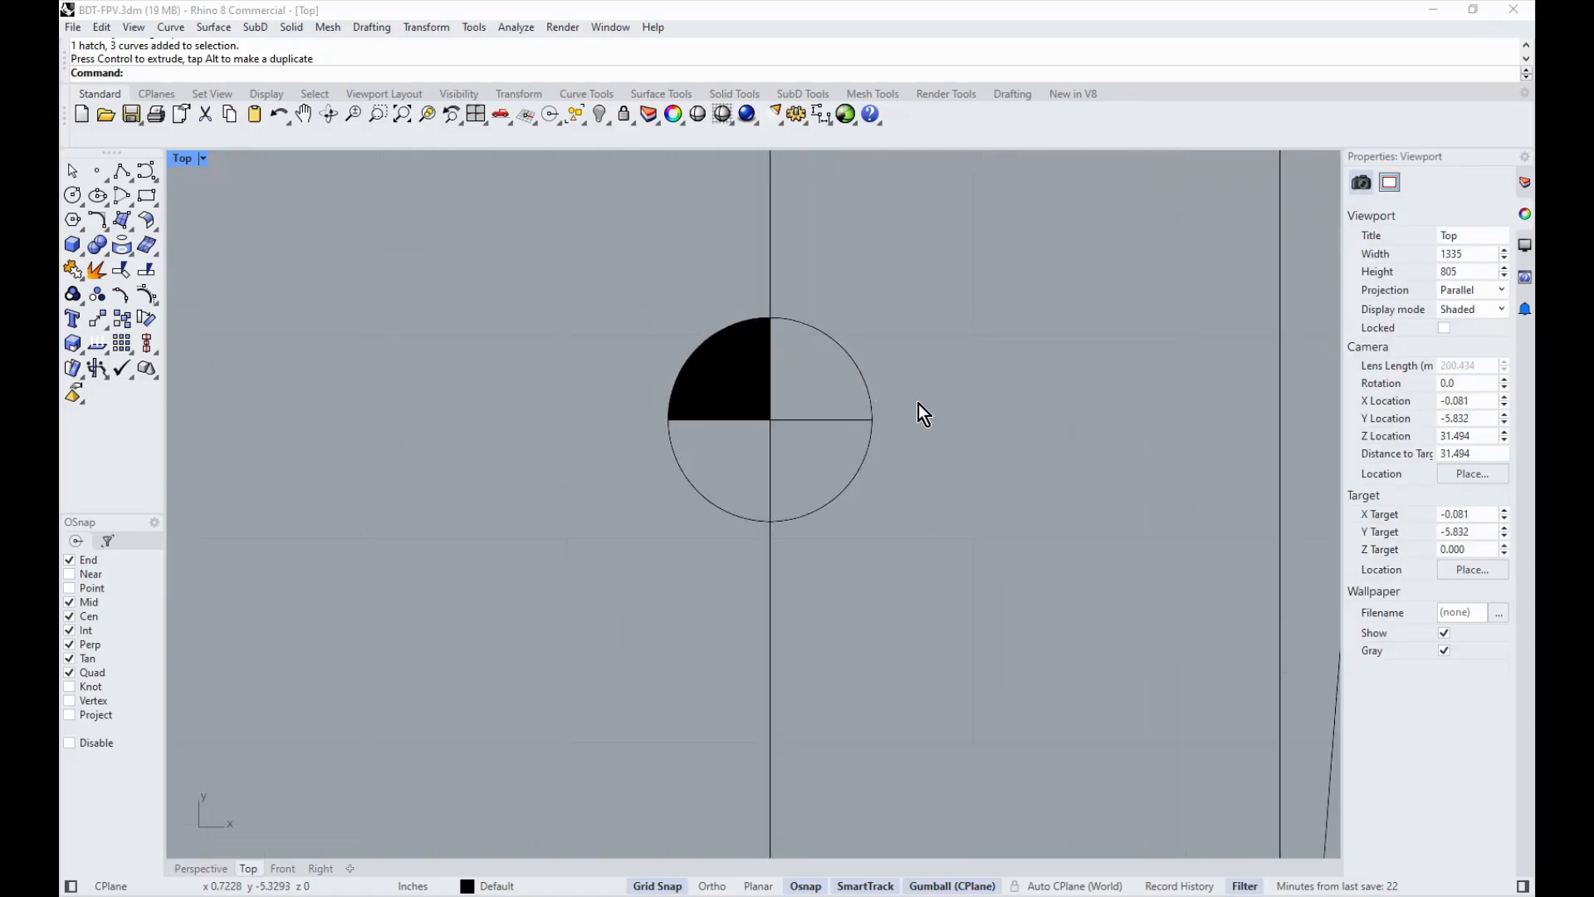
Step: Try to rotate the grouped black quarter 180 degrees about the CG circle's centre without making a copy
key(Return)
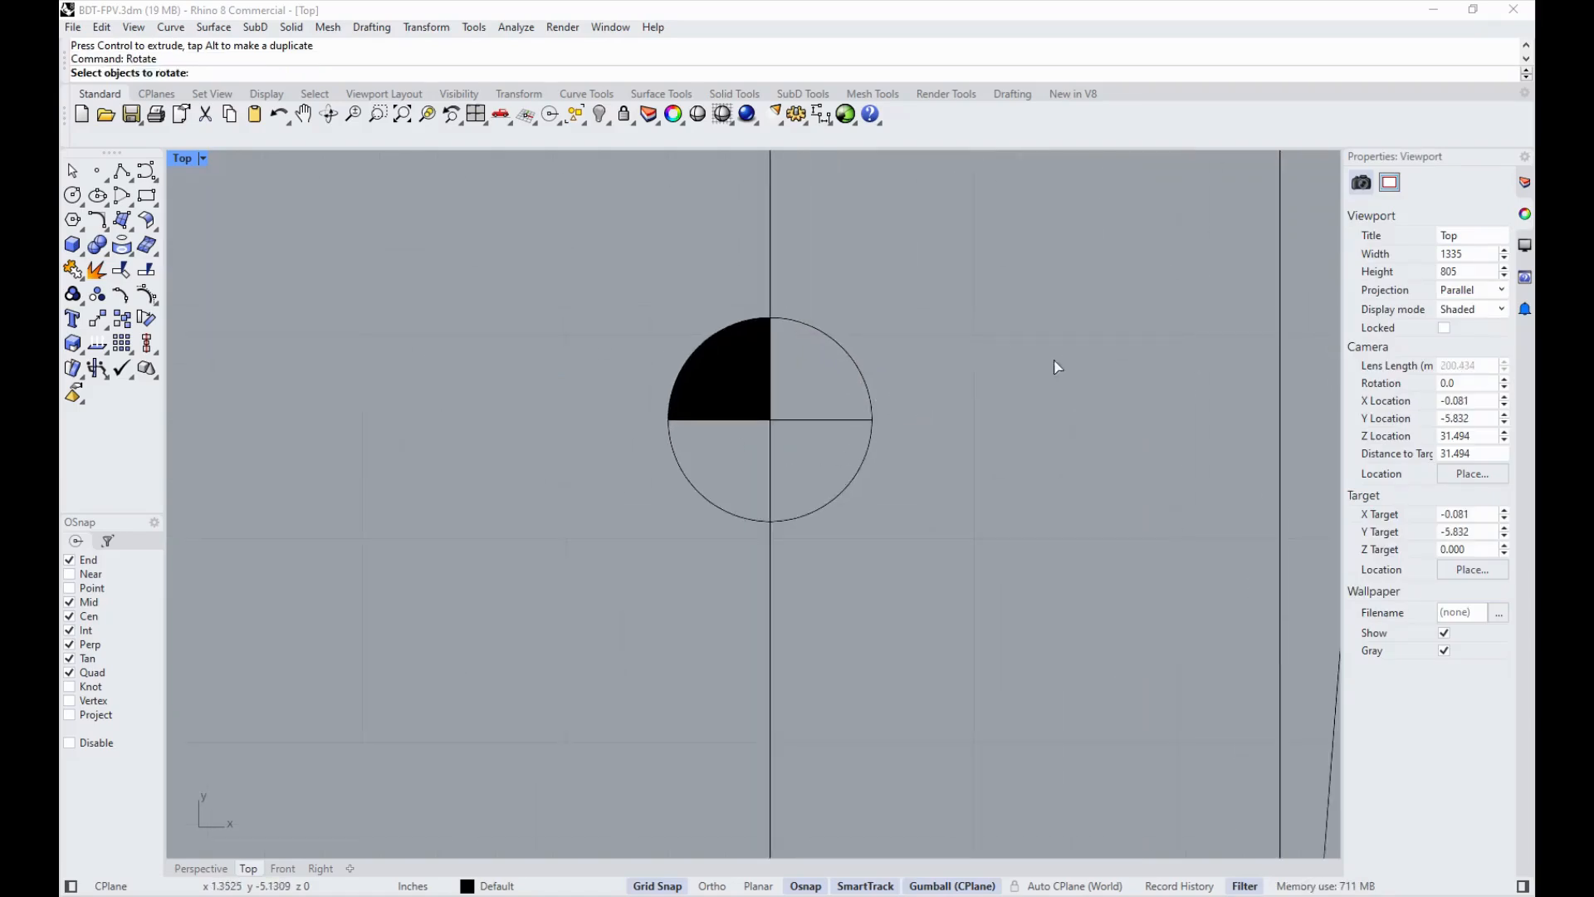
click(750, 375)
key(Return)
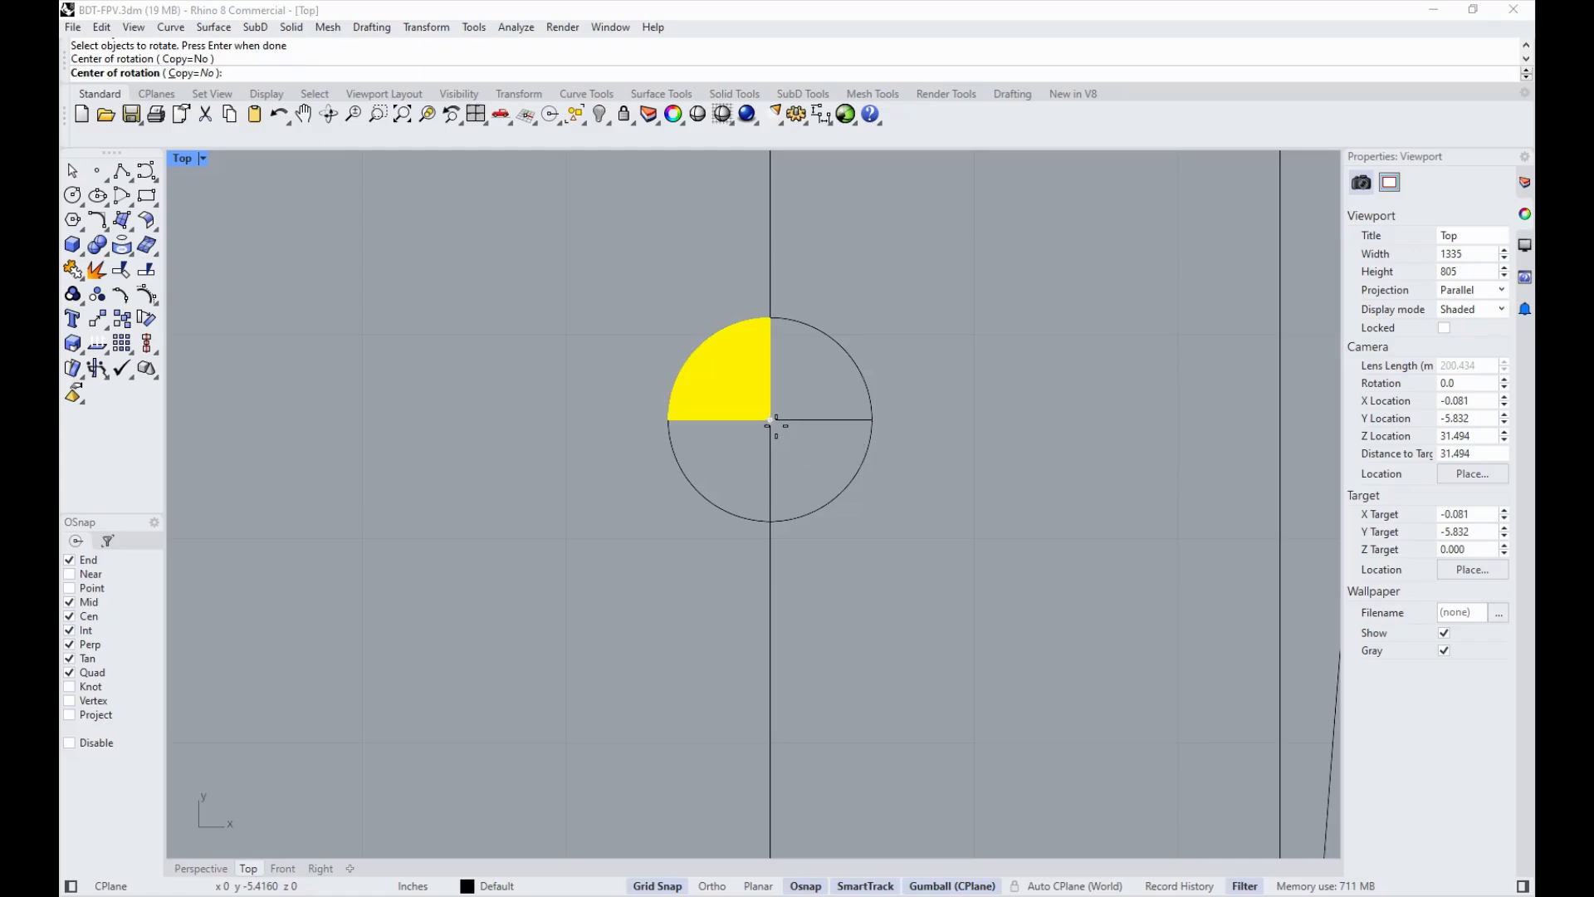
click(771, 420)
click(1123, 418)
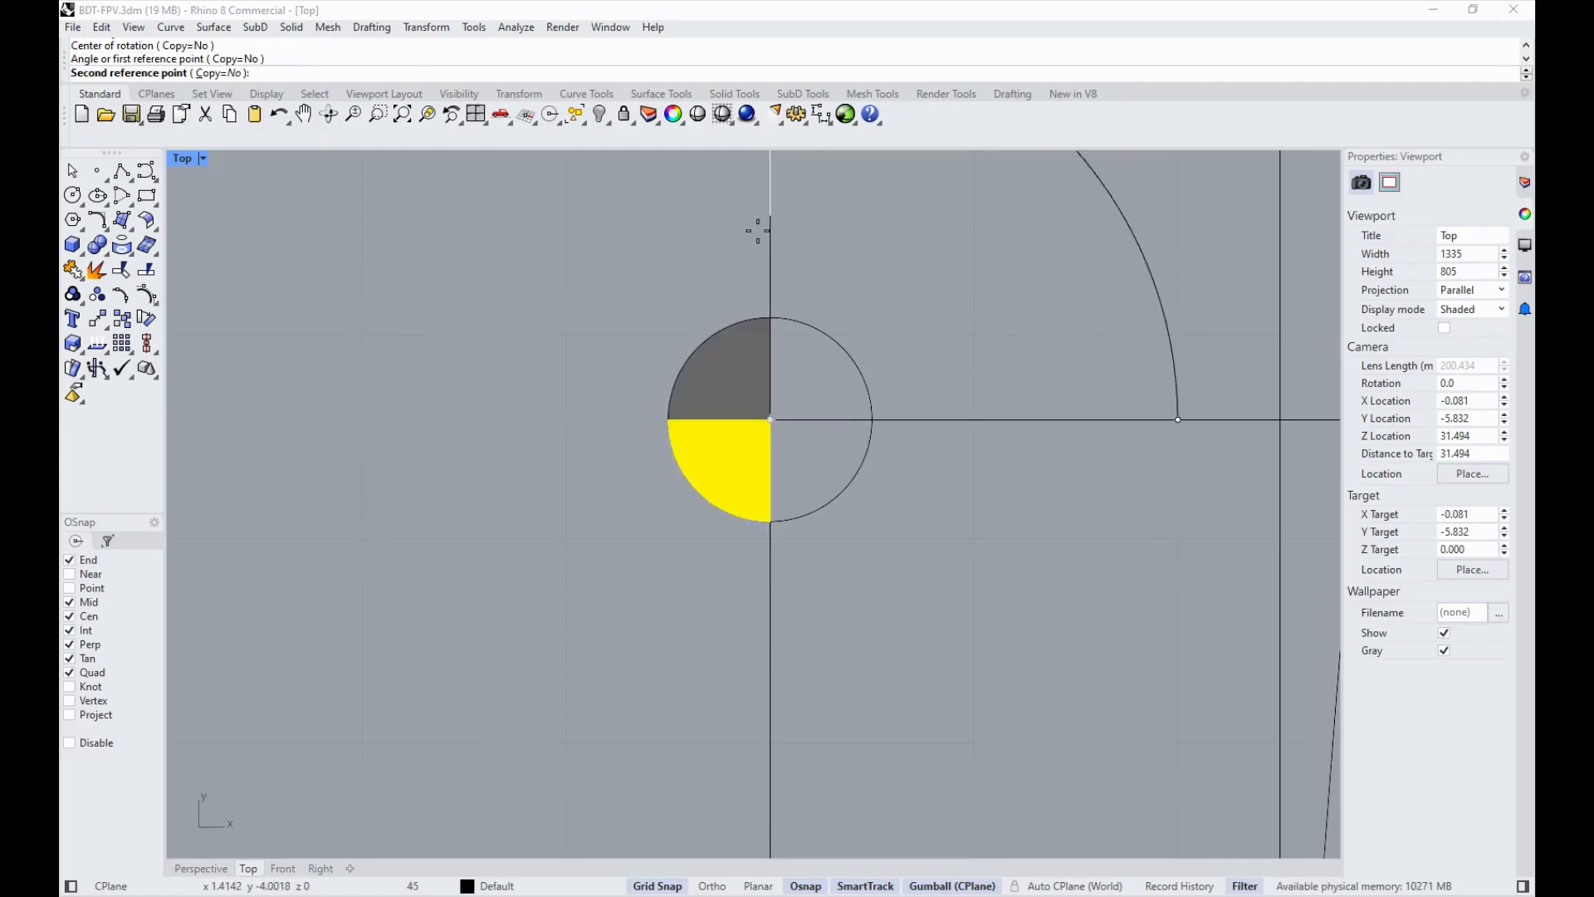
click(369, 399)
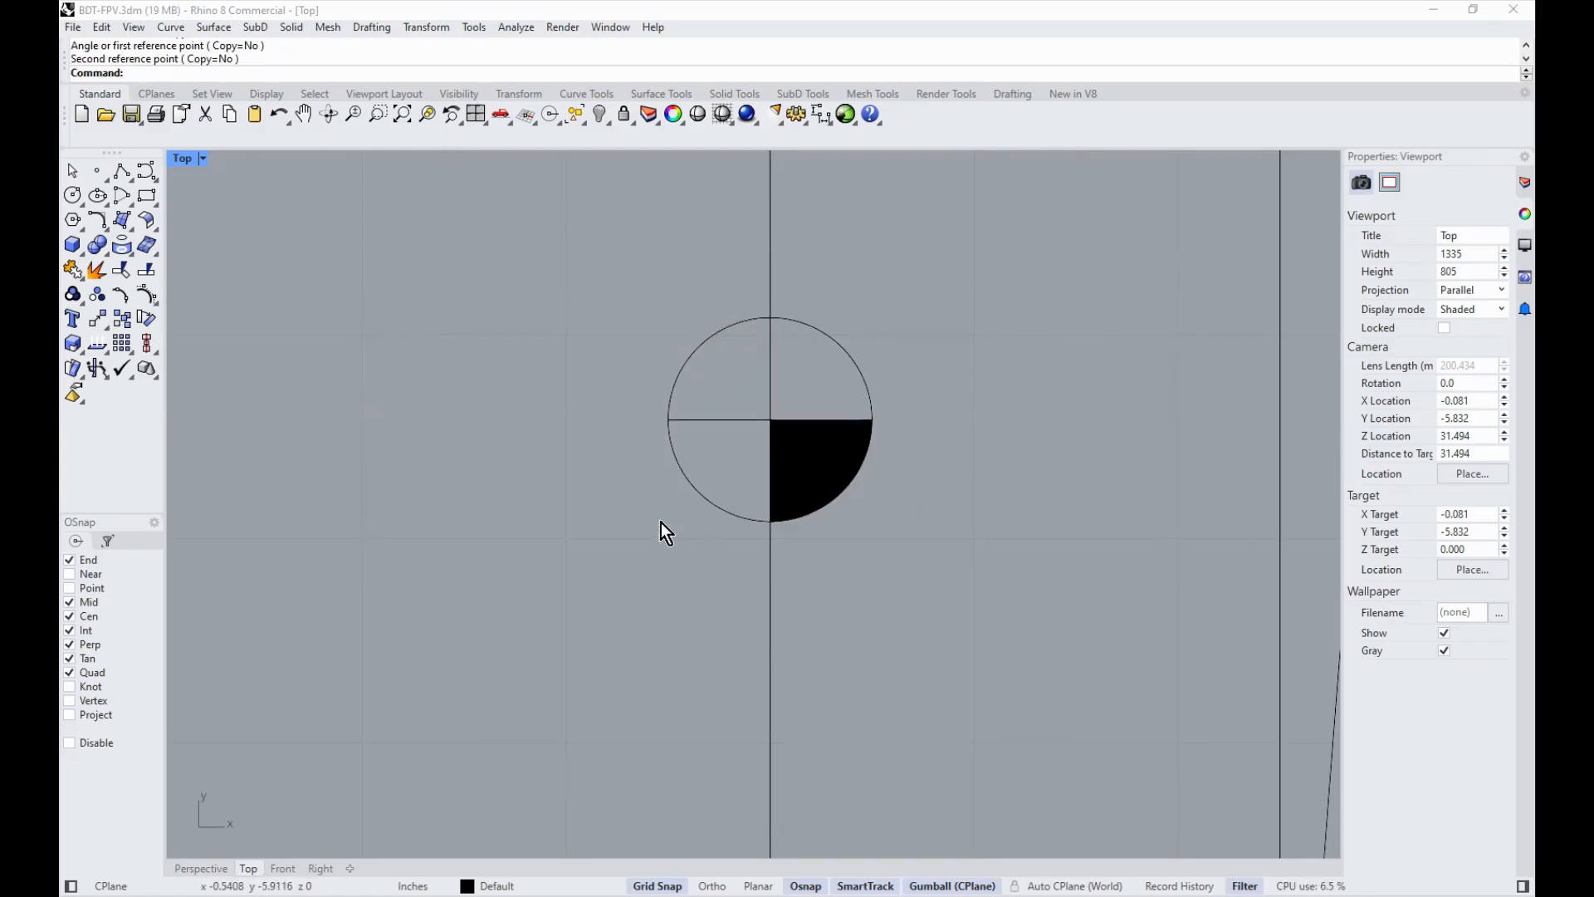
key(ctrl+z)
Step: Rotate a copy of the black quarter 180 degrees about the circle's centre into the lower-right quadrant
key(Return)
click(771, 420)
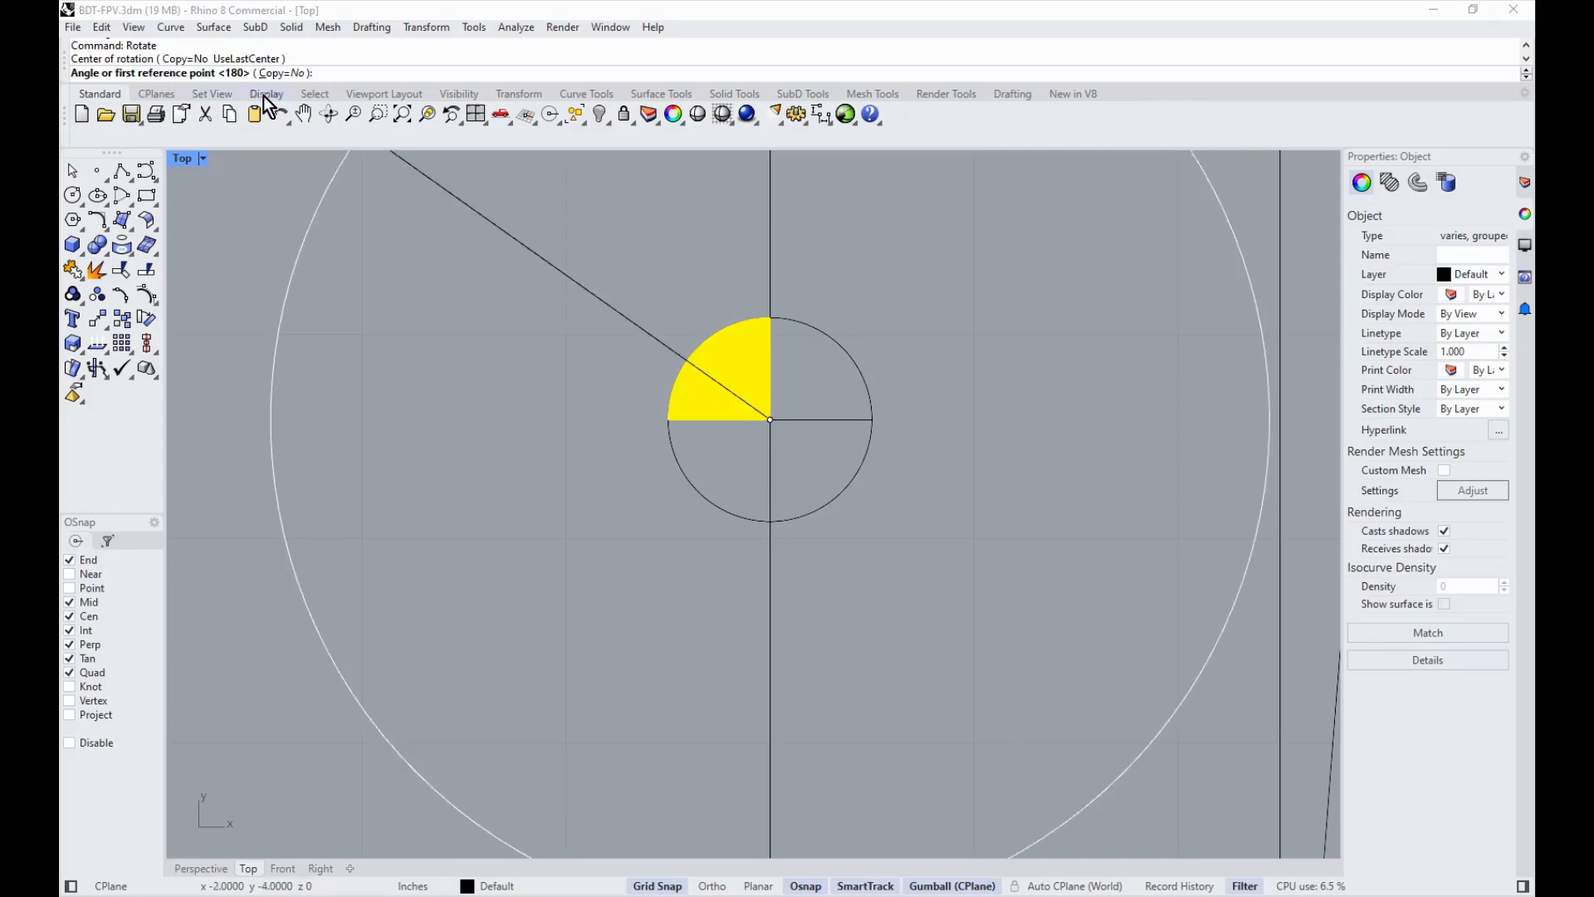
click(282, 74)
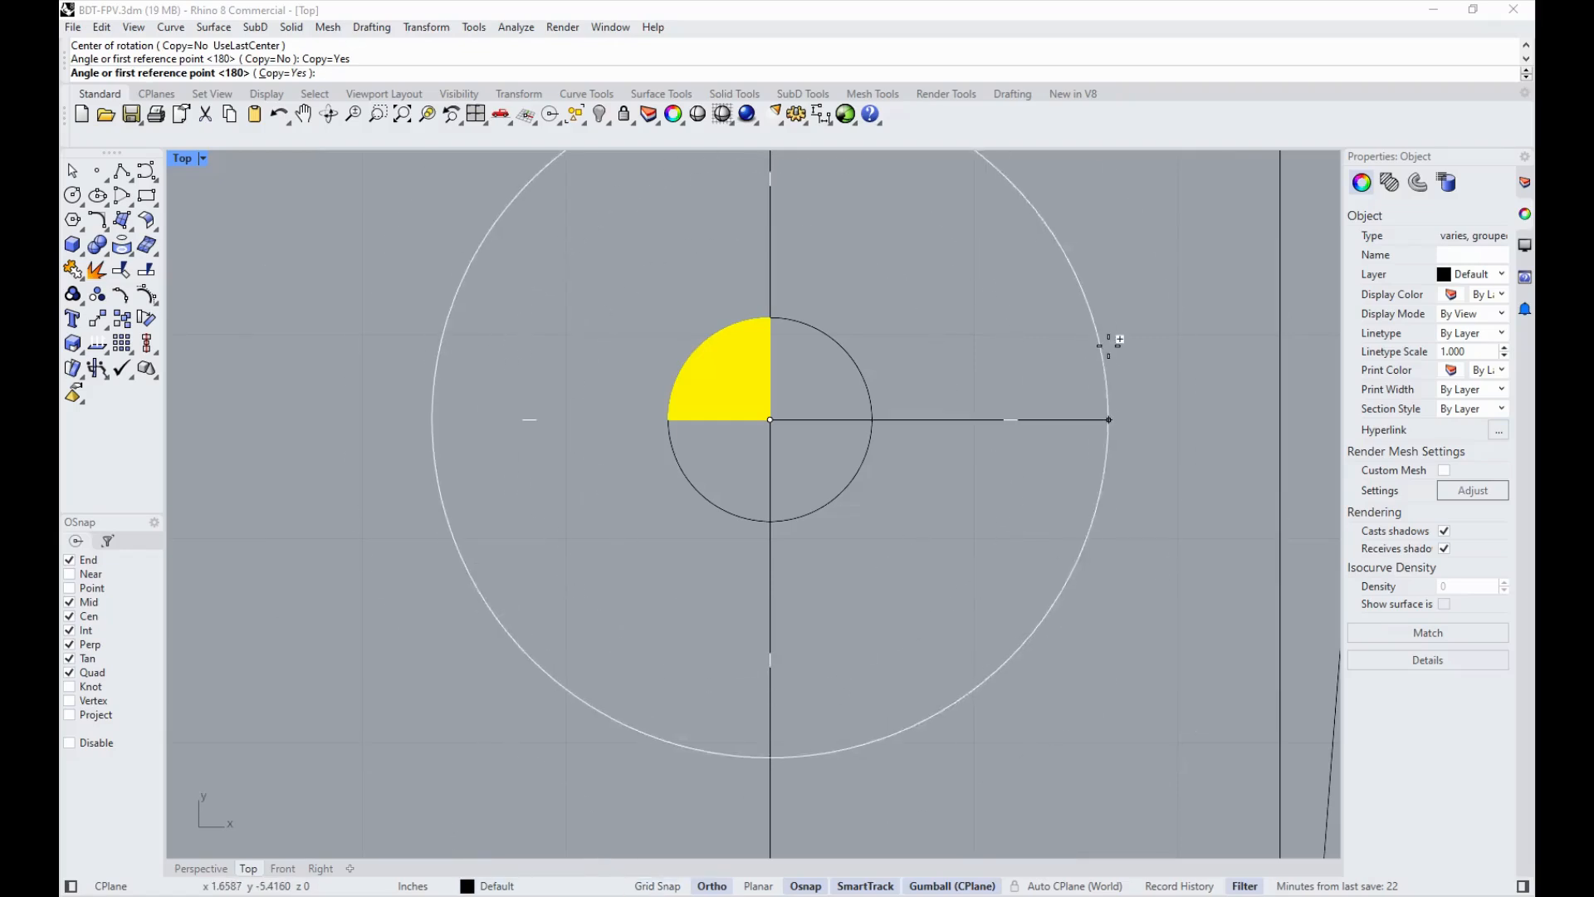
click(1098, 351)
click(443, 564)
key(Return)
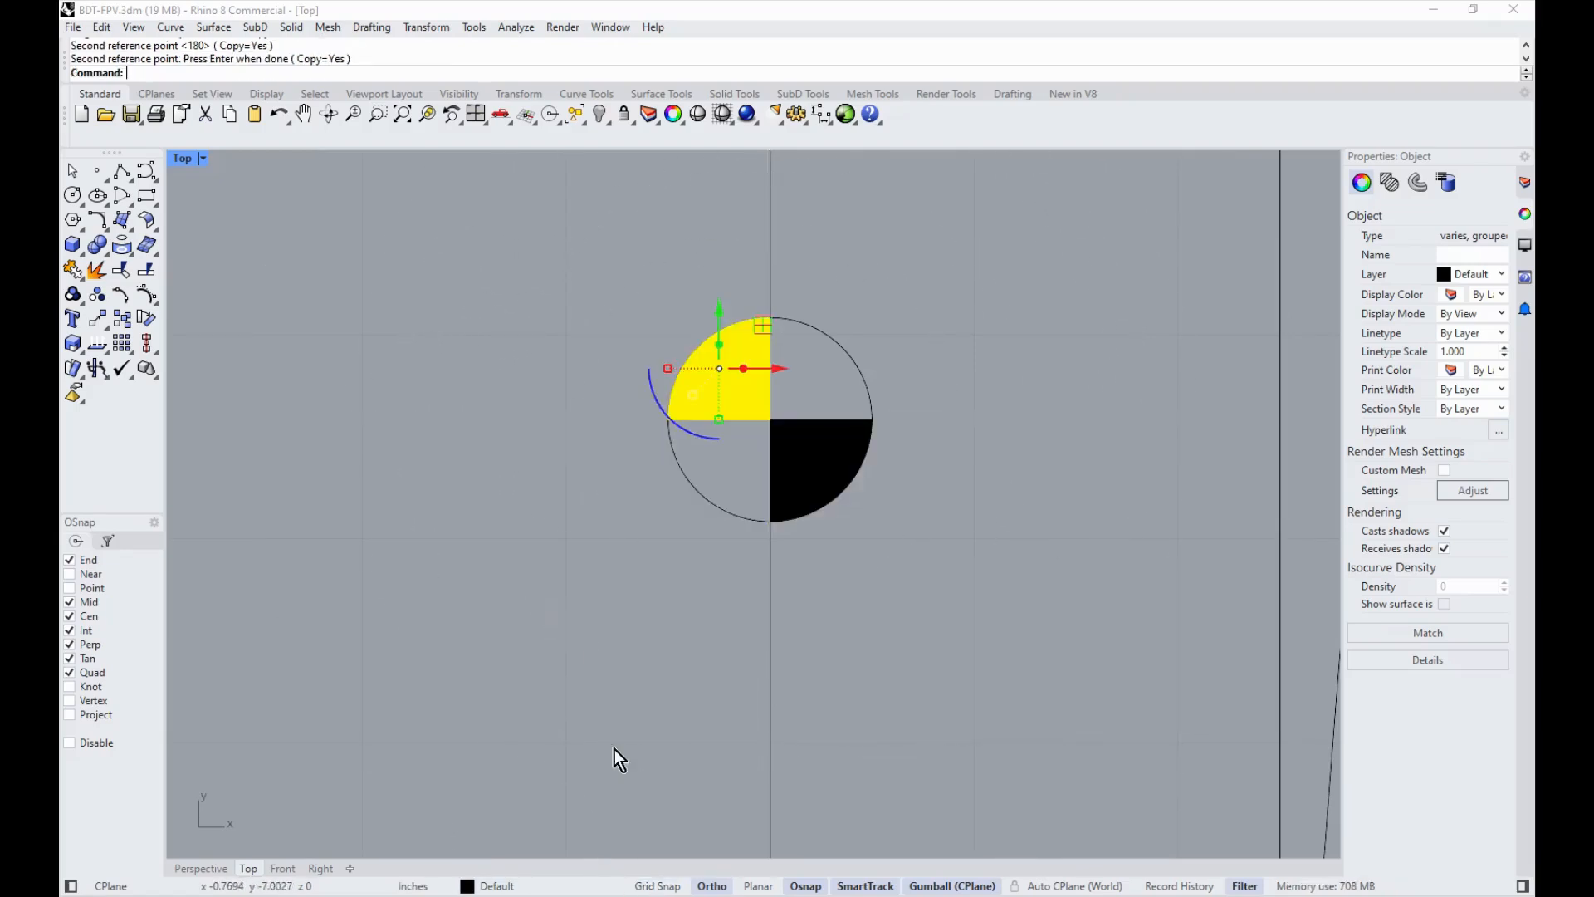
key(Escape)
scroll(595, 620, down, 6)
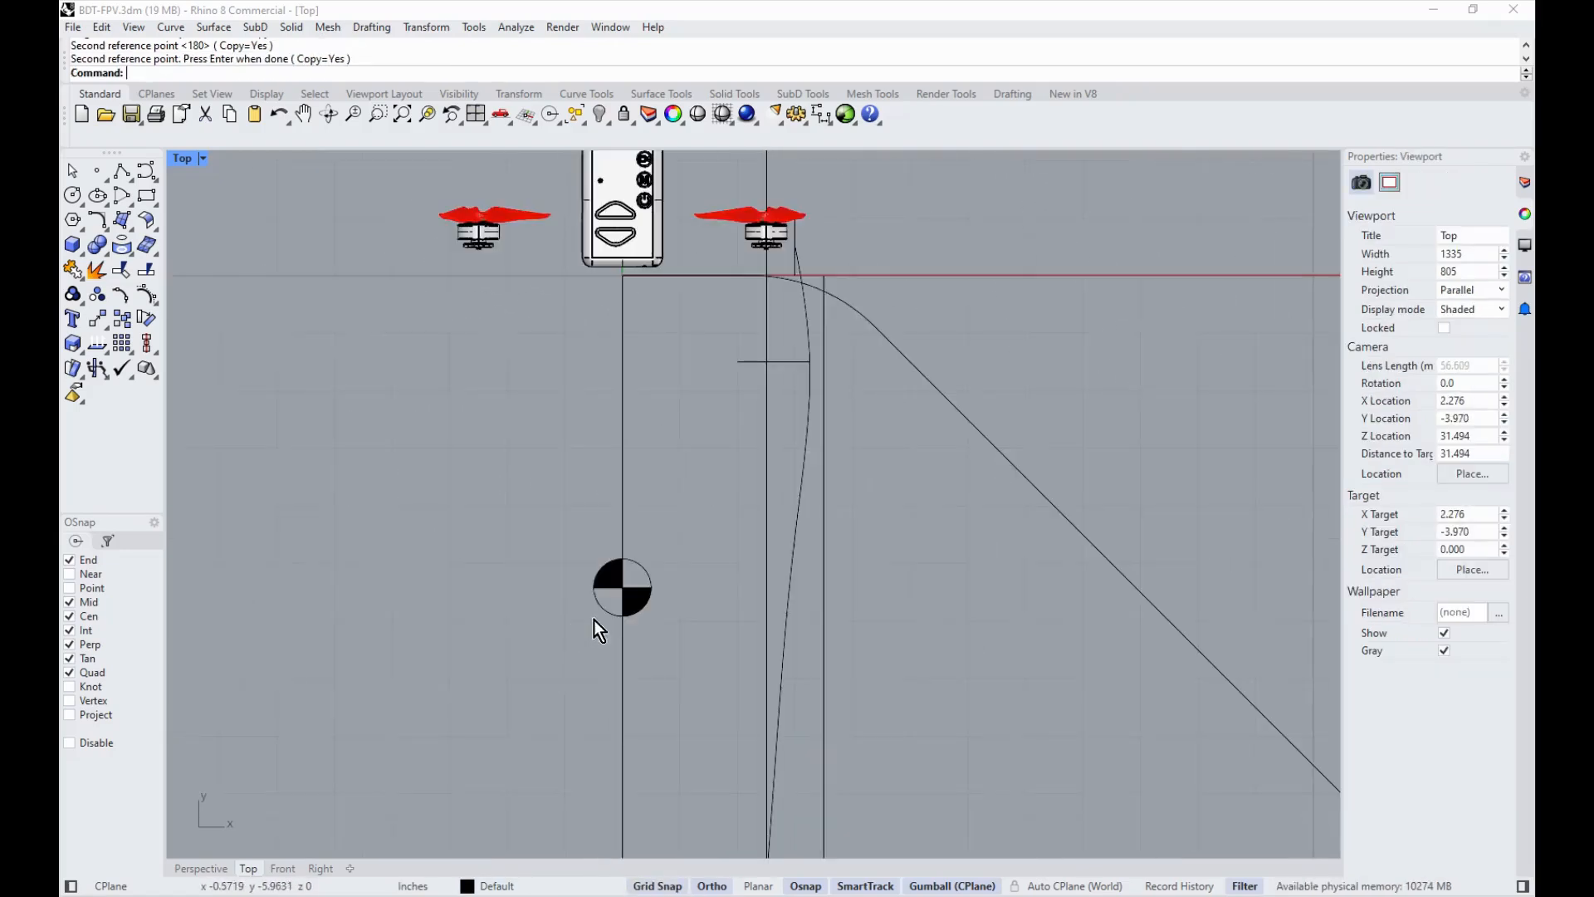
scroll(792, 523, up, 4)
scroll(654, 620, down, 5)
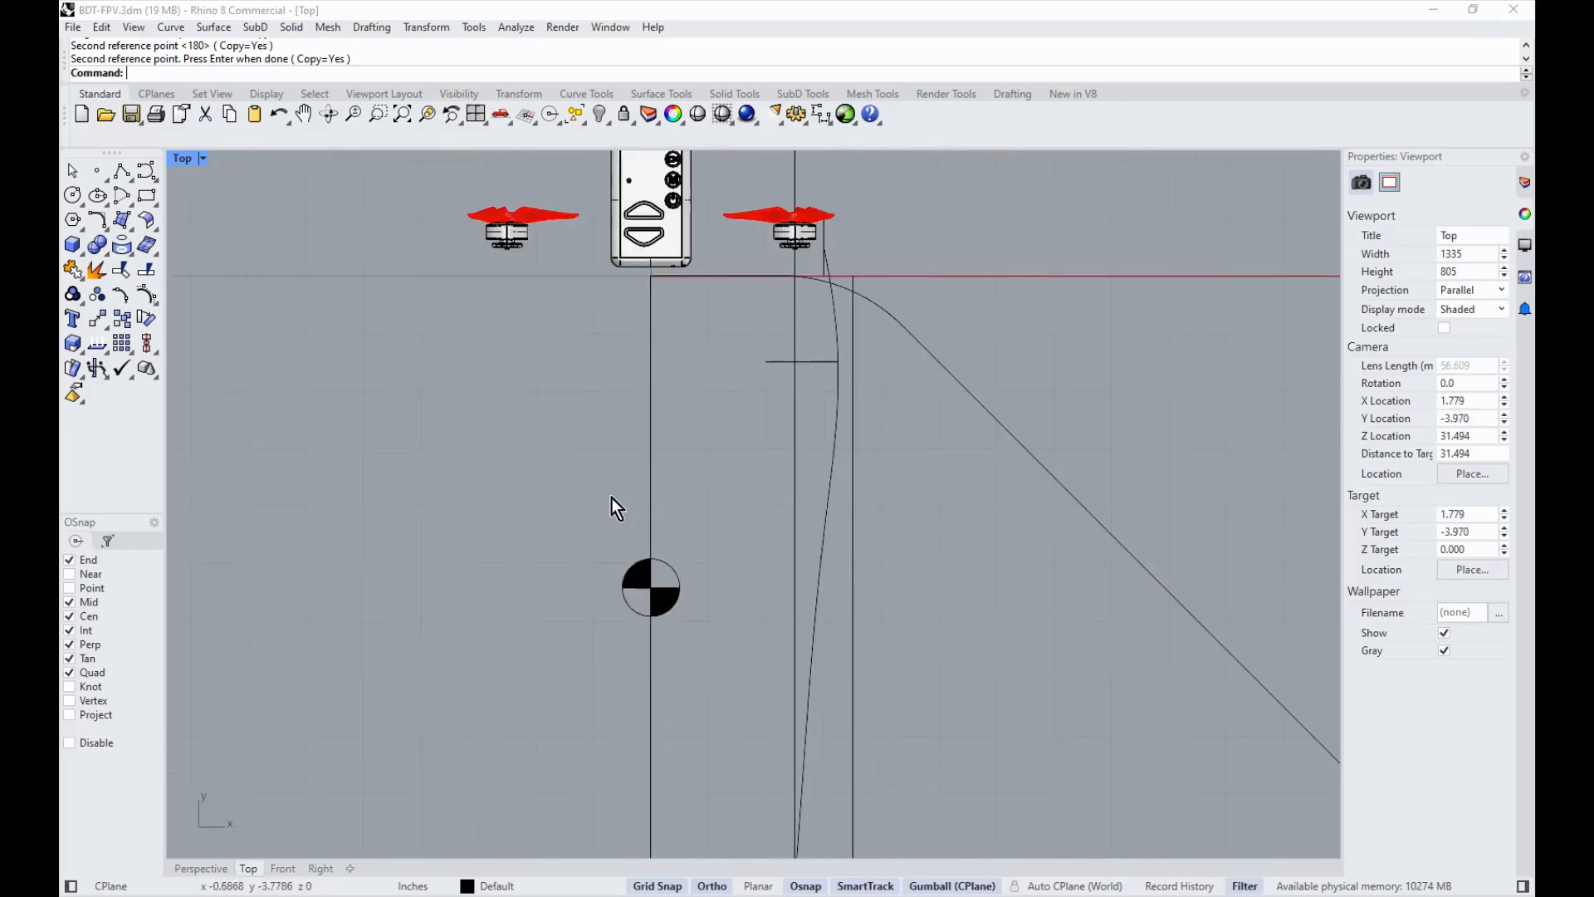
scroll(707, 481, down, 2)
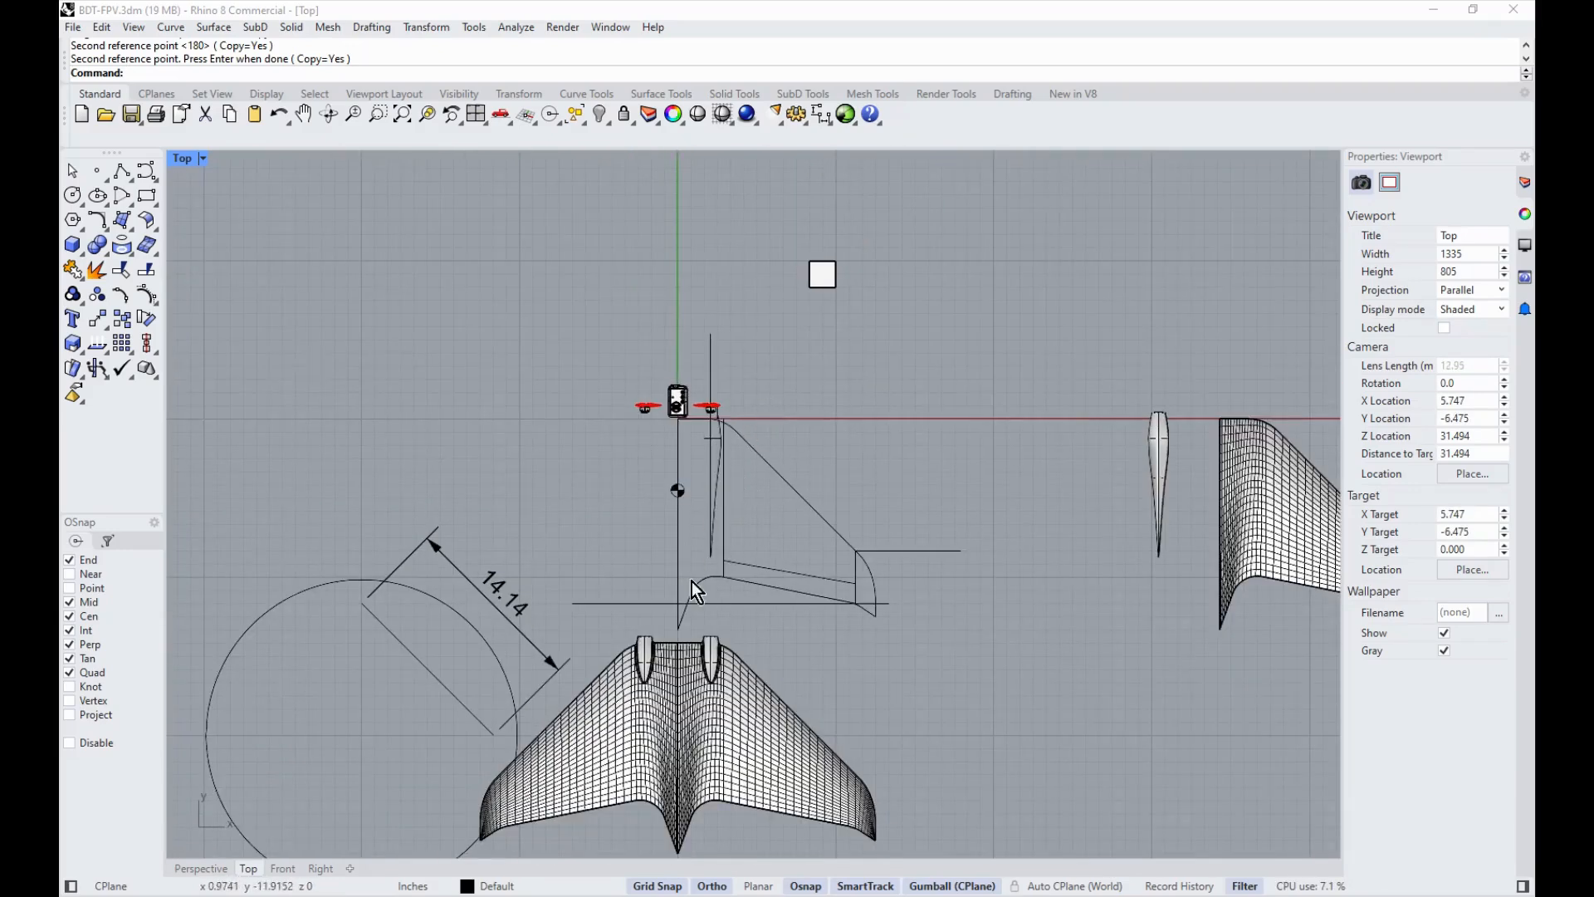
Step: Switch to the BDT-FPV-W&B.xlsx workbook in Excel and enter a weight of 0.5 oz for the Servo in D6
drag(1593, 161, 696, 134)
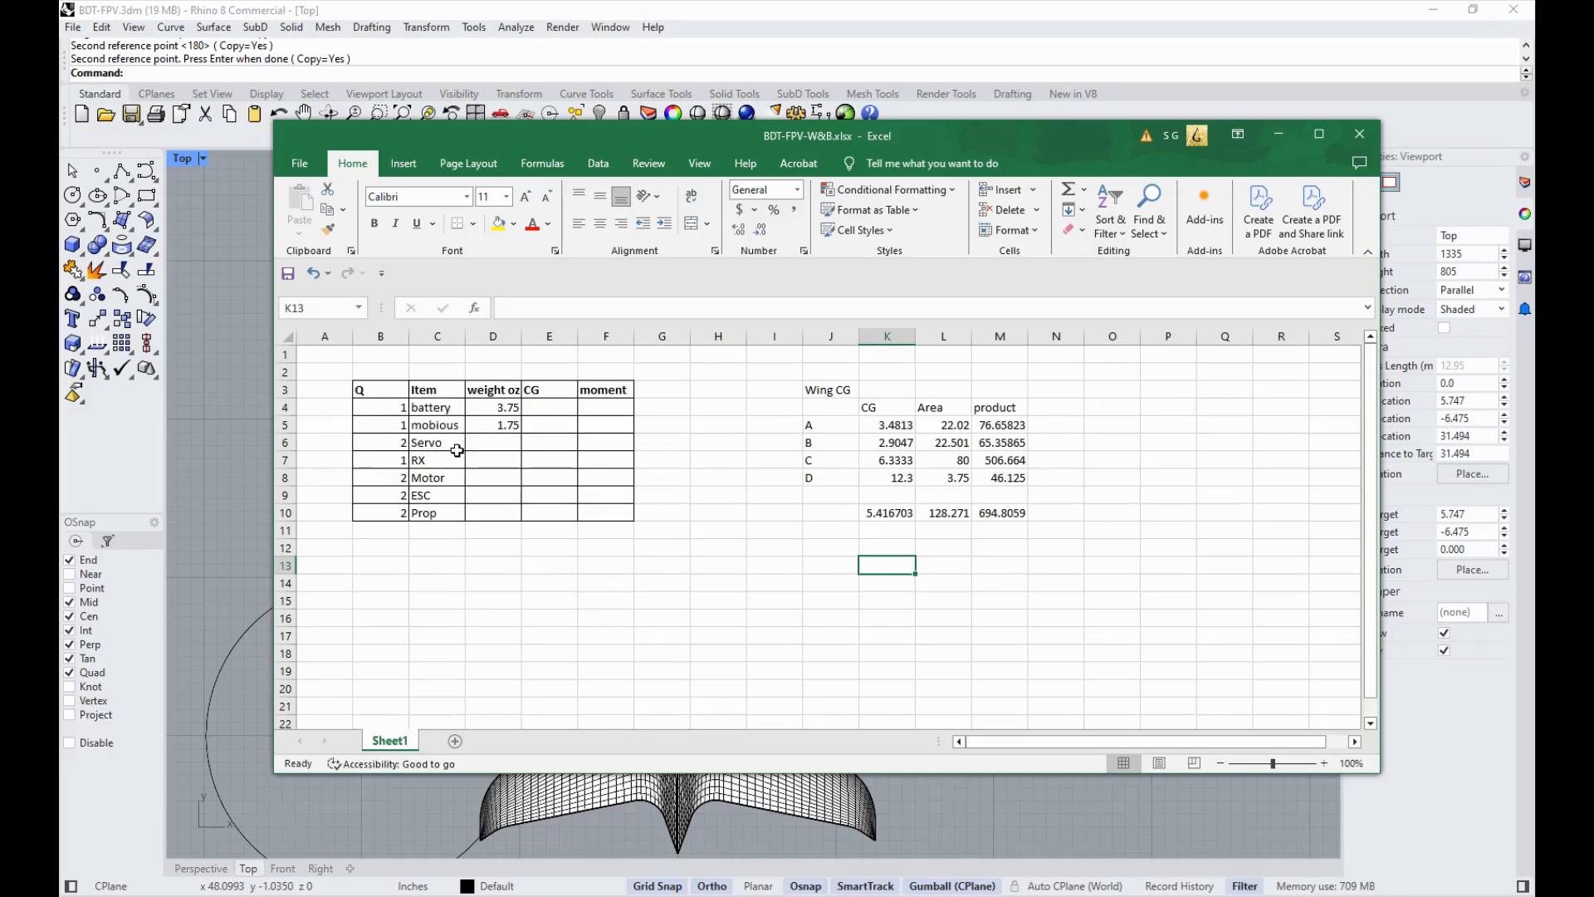
click(490, 446)
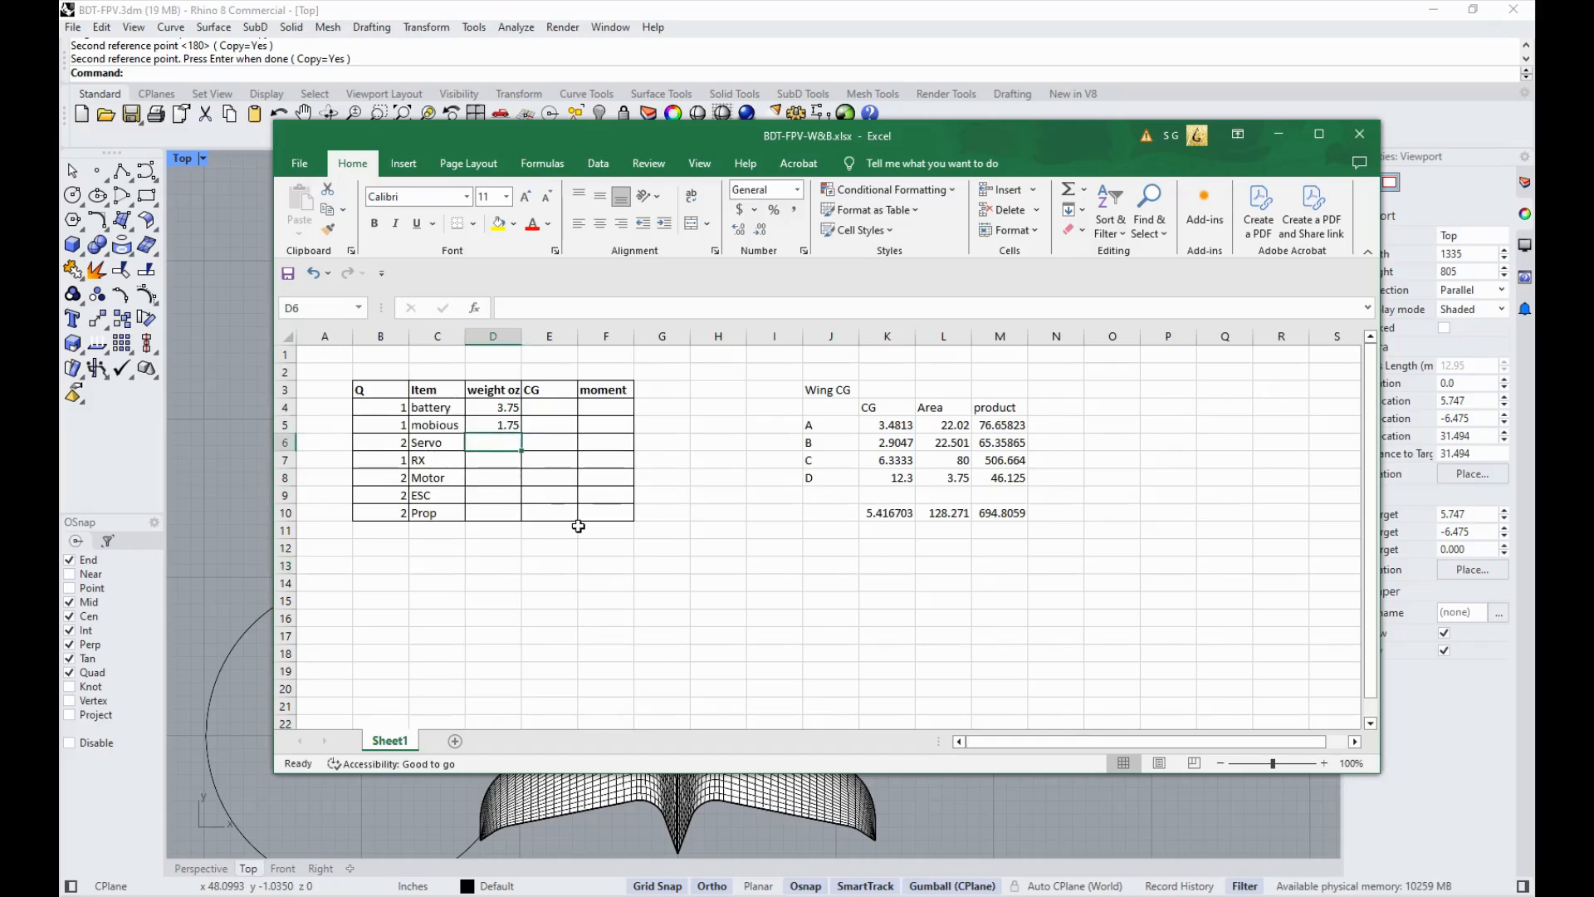
text(.5)
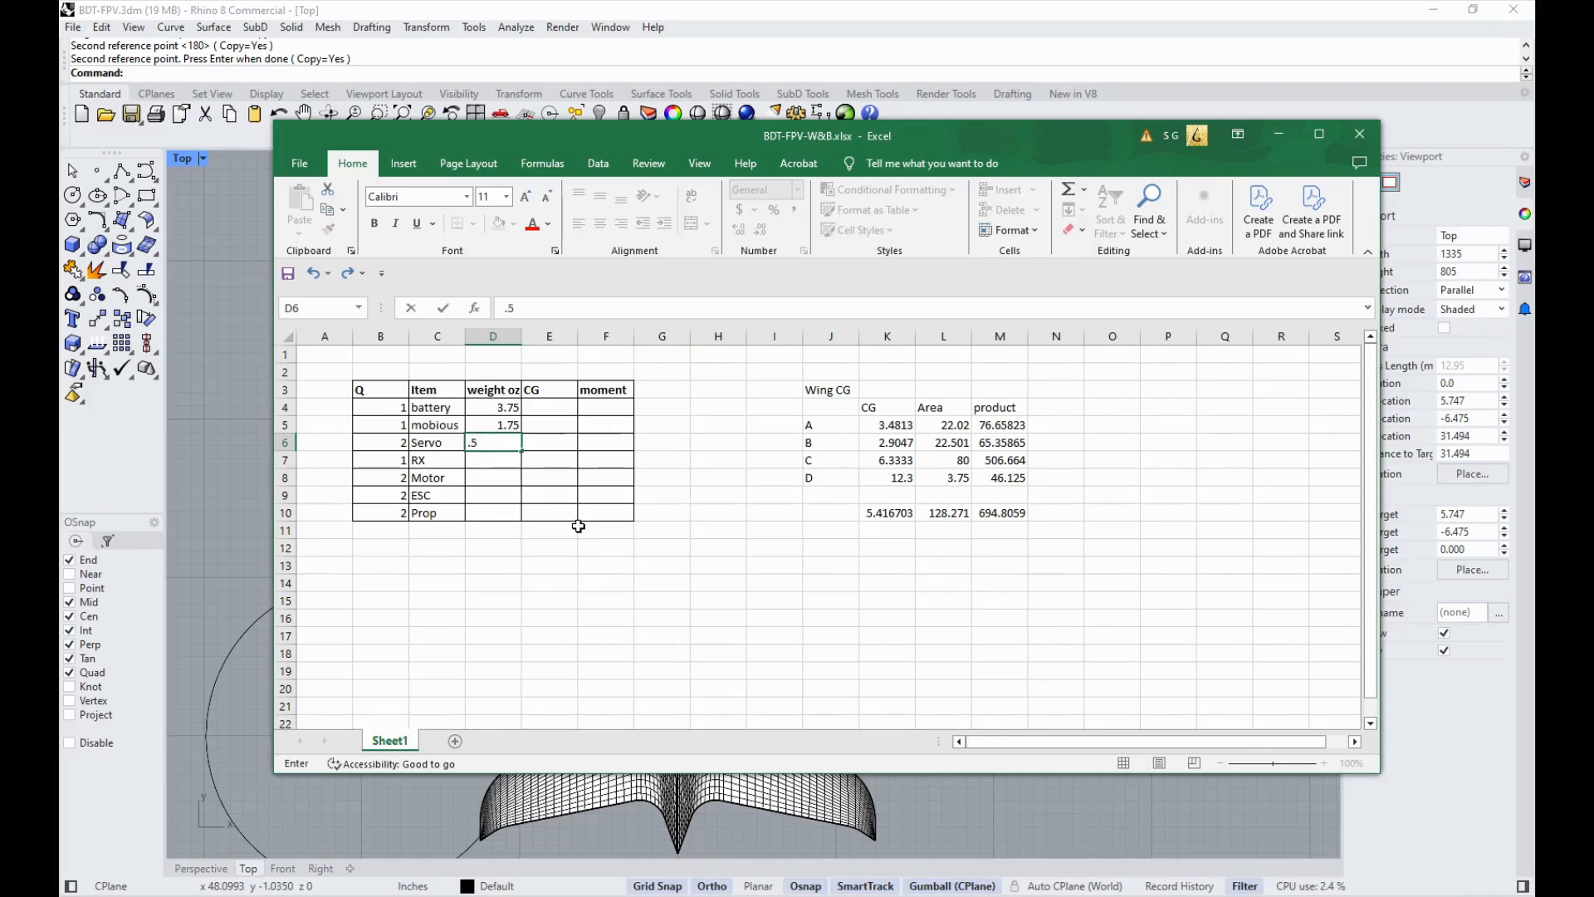
key(Return)
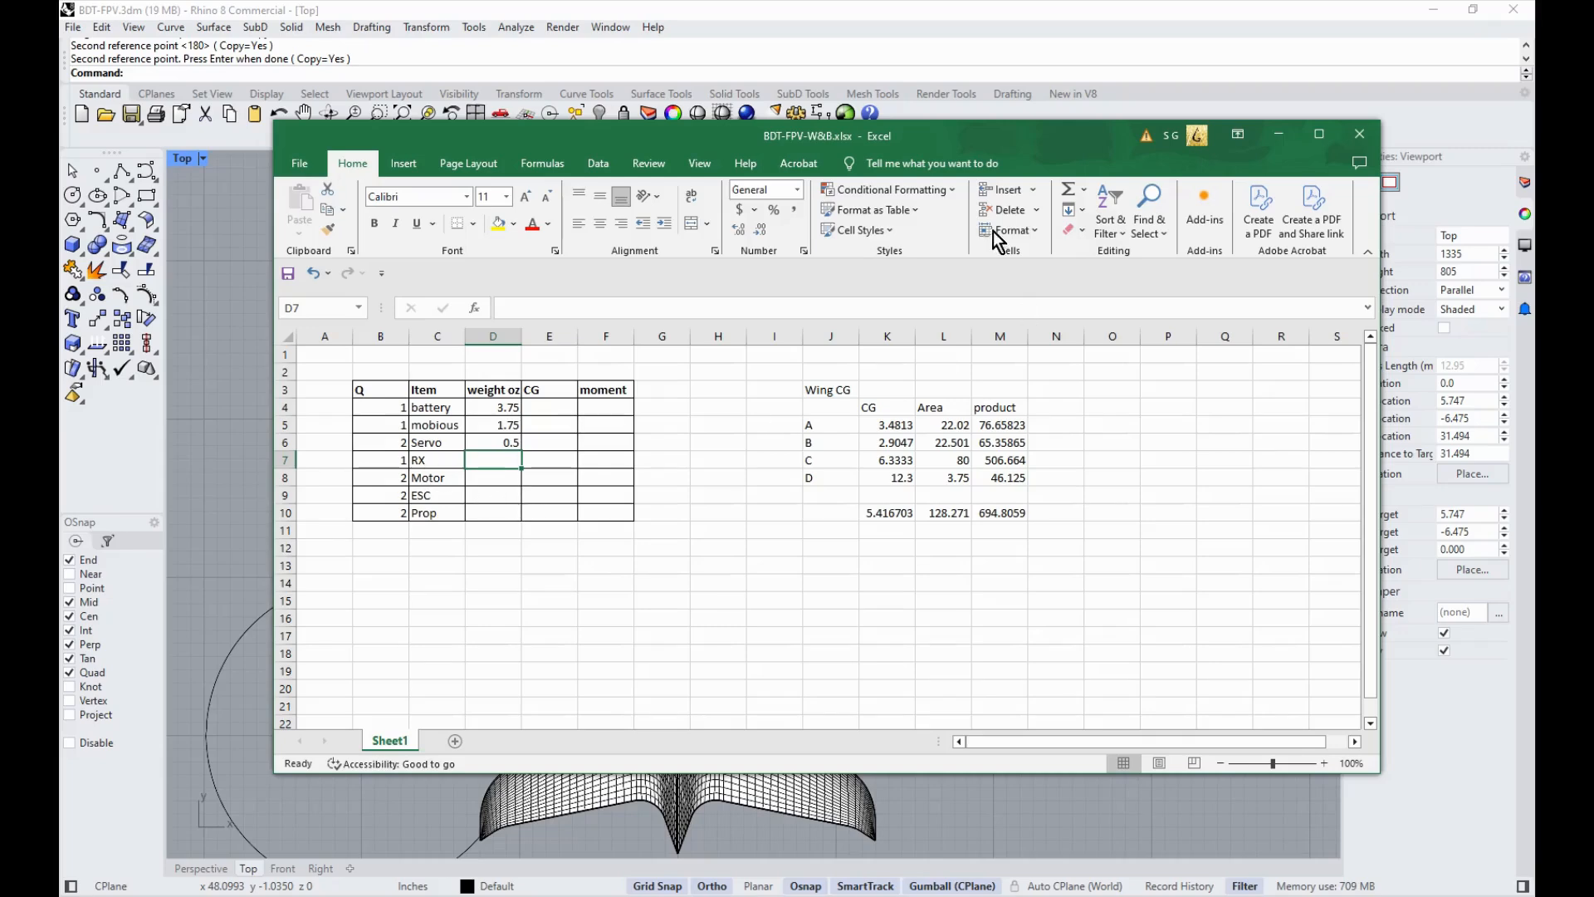
drag(980, 138, 1593, 58)
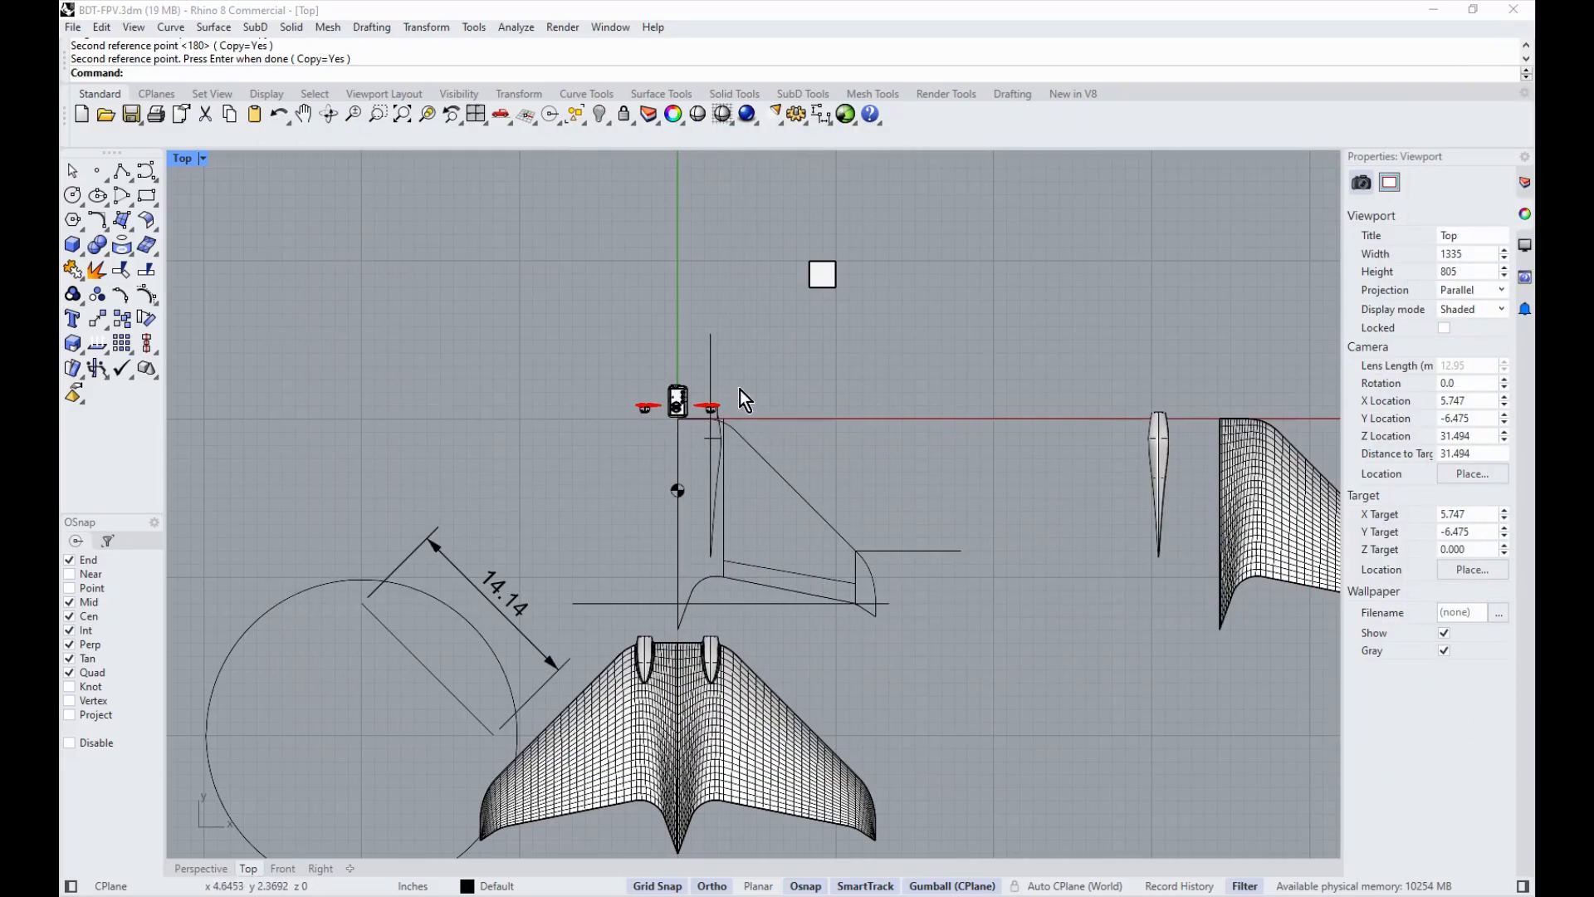
Step: In Rhino, move both wing halves and both motor nacelles straight up onto the wing outline, behind the propellers and camera
scroll(739, 392, up, 8)
scroll(759, 460, down, 6)
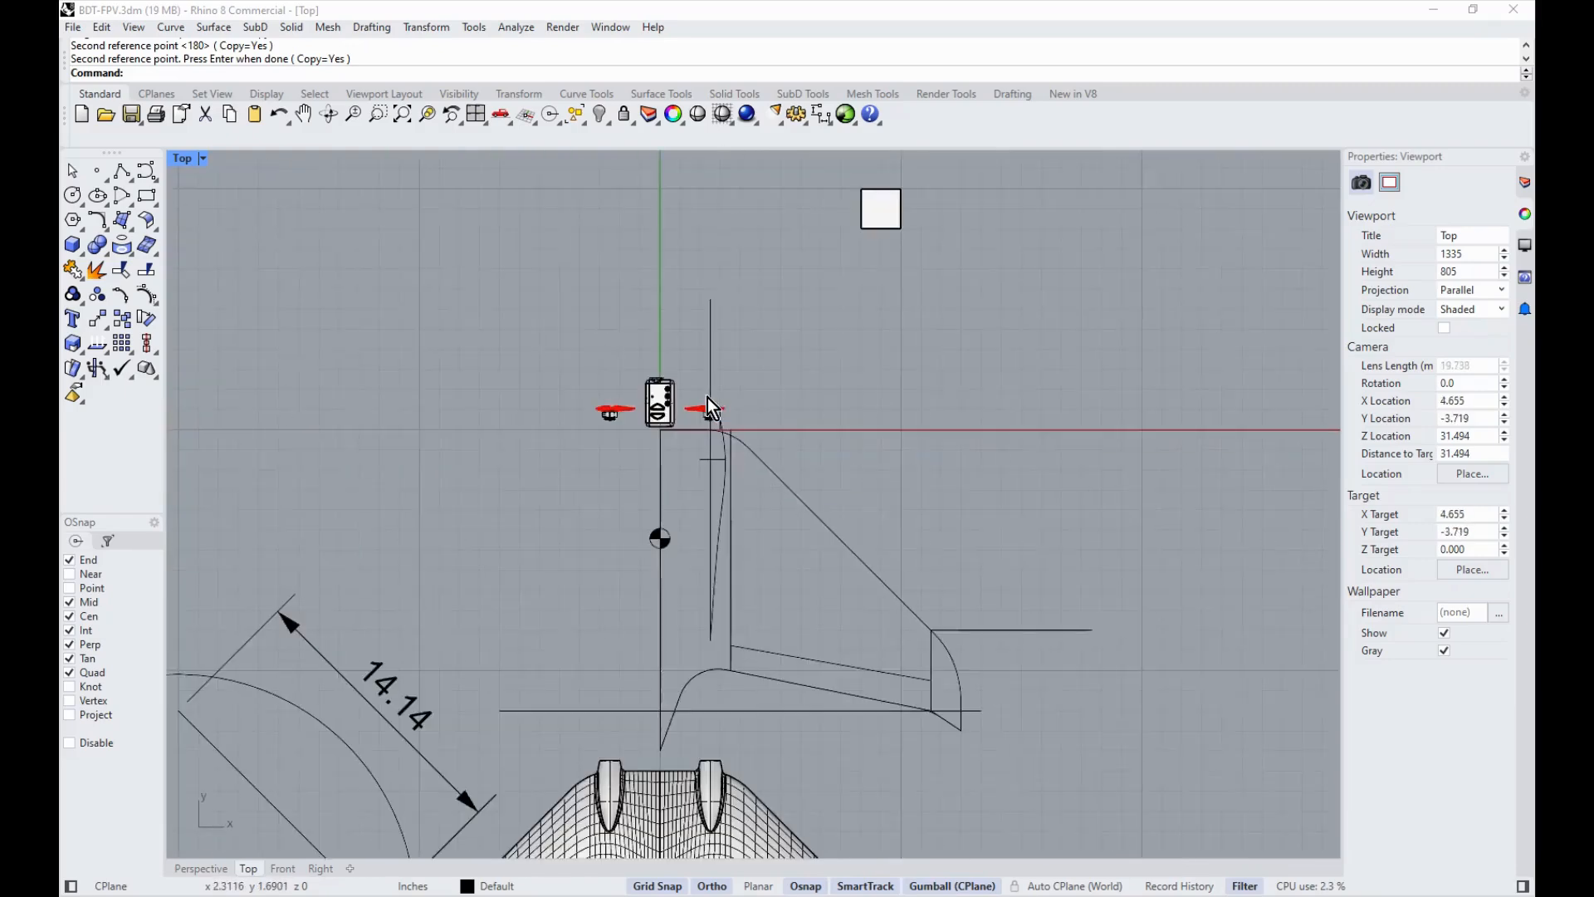
scroll(707, 397, down, 3)
click(707, 667)
shift+click(728, 670)
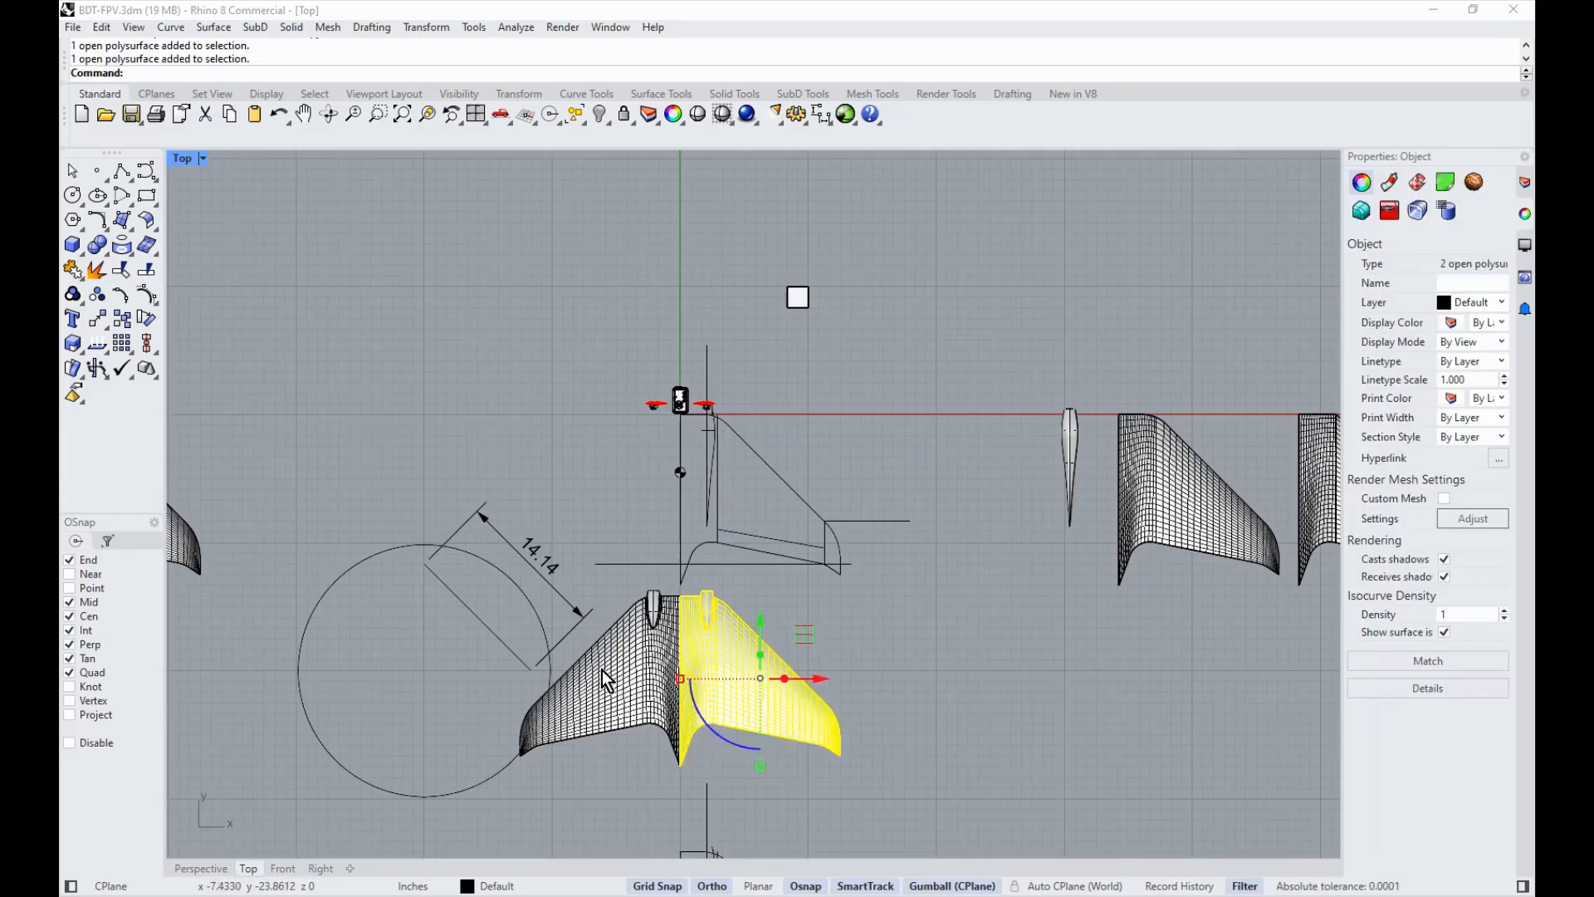
shift+click(601, 670)
click(613, 691)
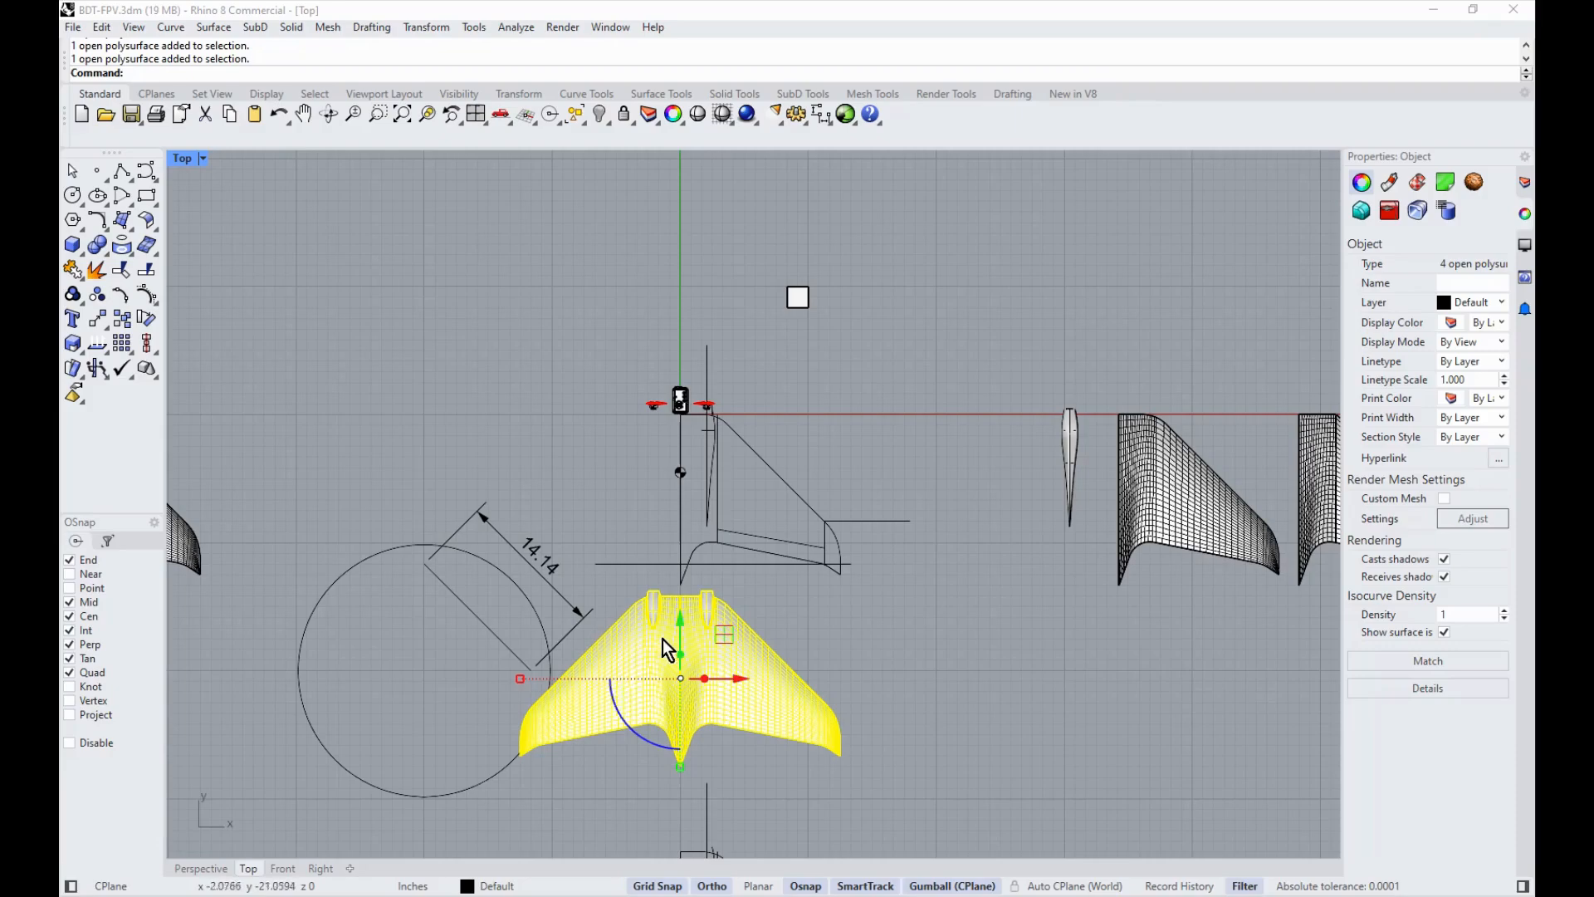
drag(681, 626, 731, 450)
key(Escape)
Step: Examine the assembled flying wing with its nacelles, propellers and camera from several angles in the Perspective view
scroll(712, 395, up, 10)
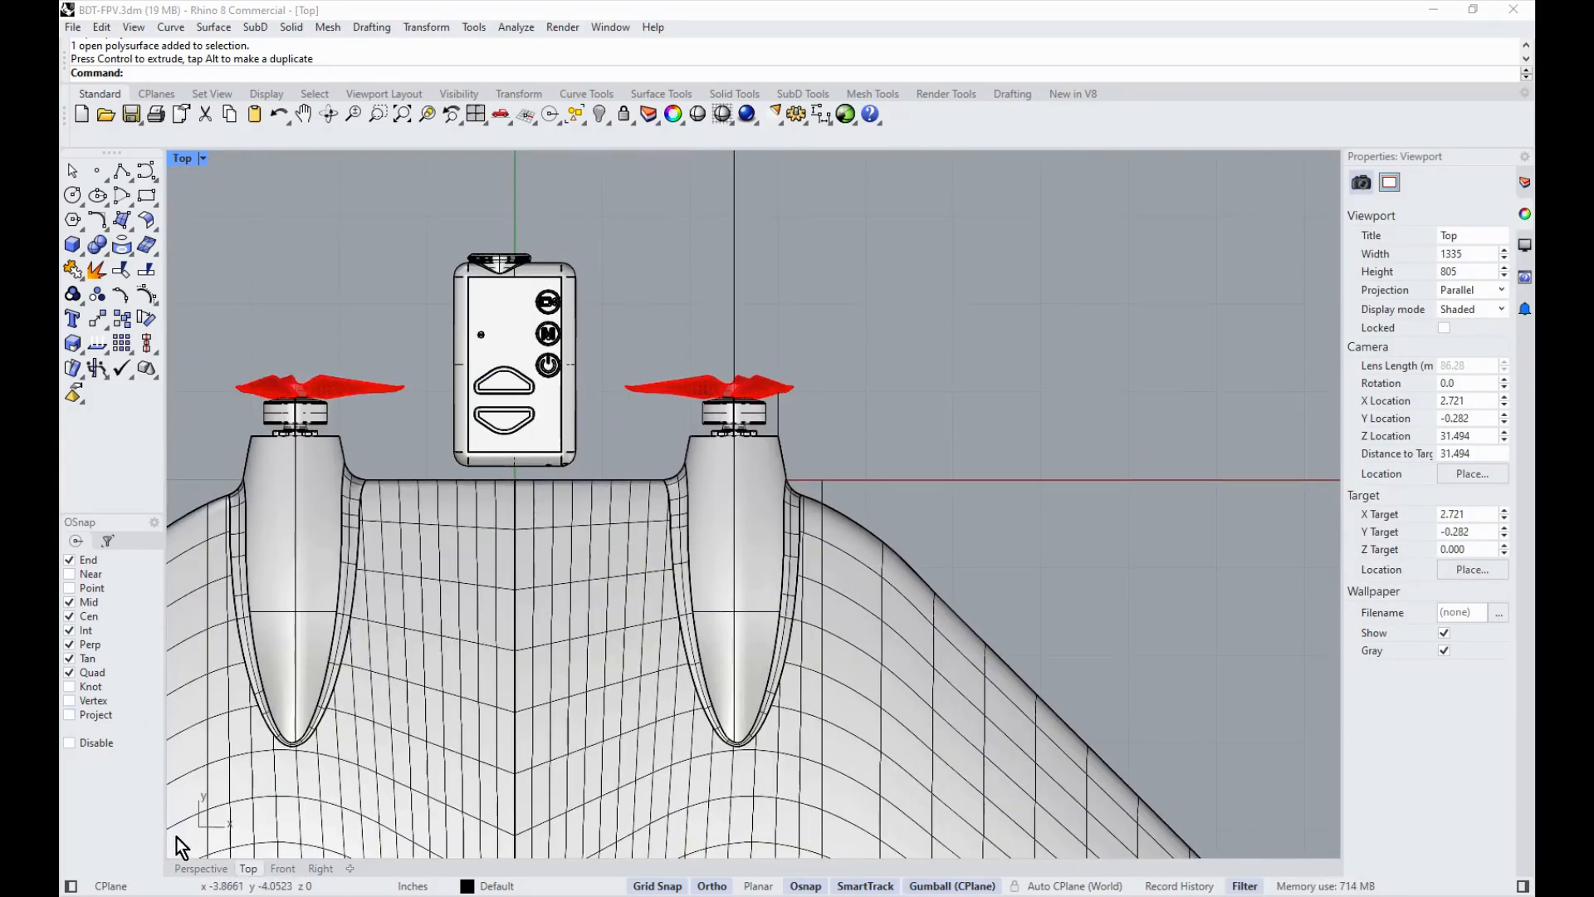
click(204, 869)
scroll(561, 826, down, 5)
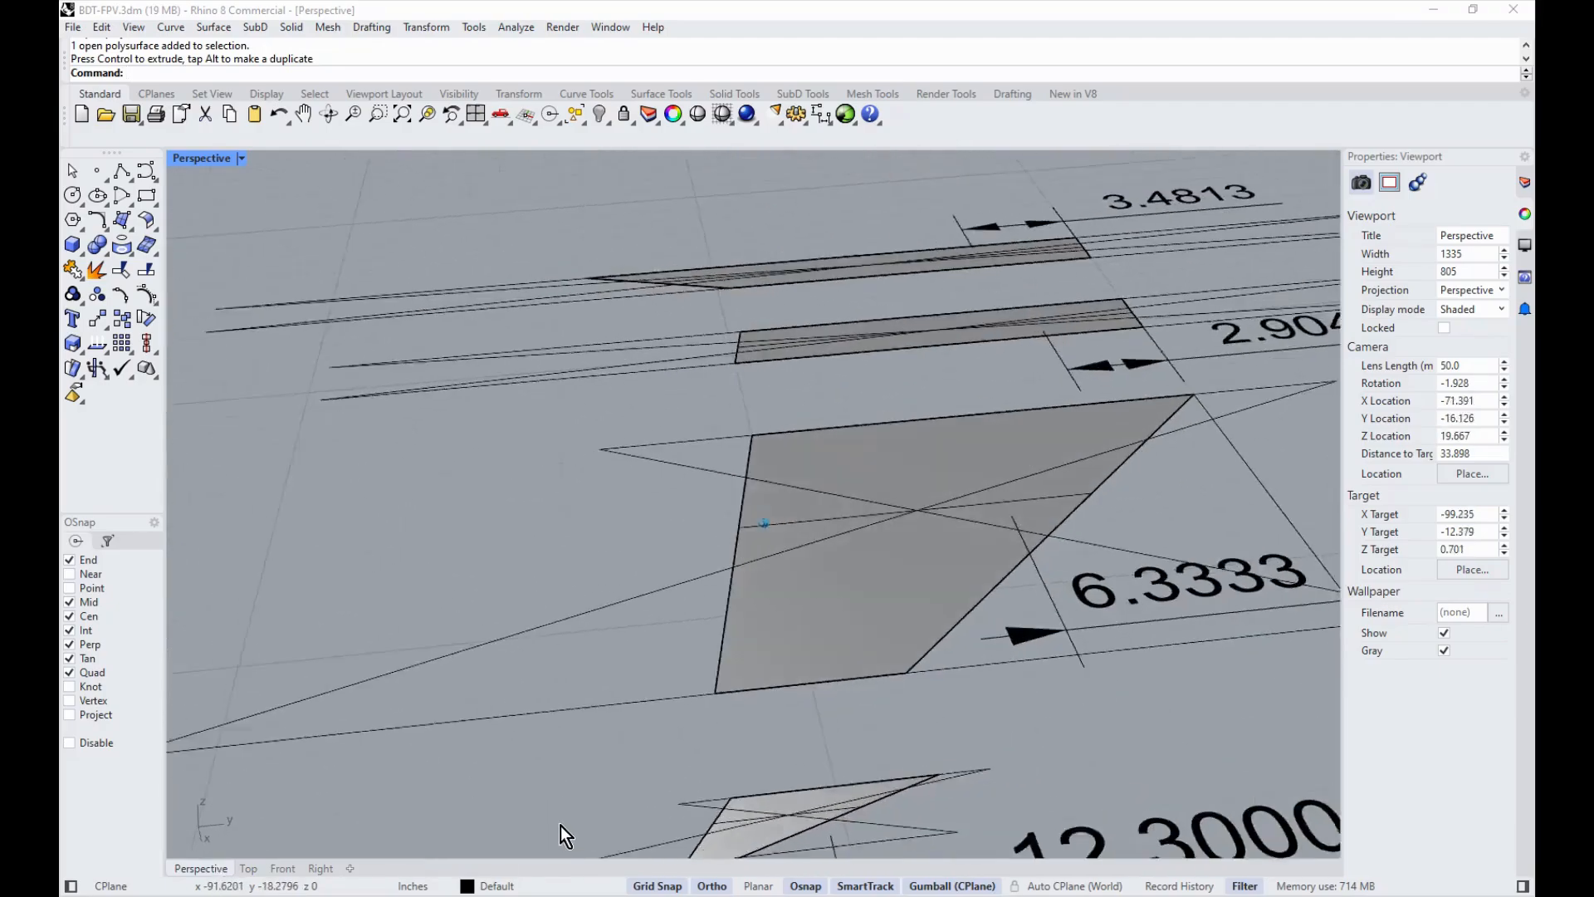
scroll(563, 825, down, 3)
scroll(570, 824, up, 10)
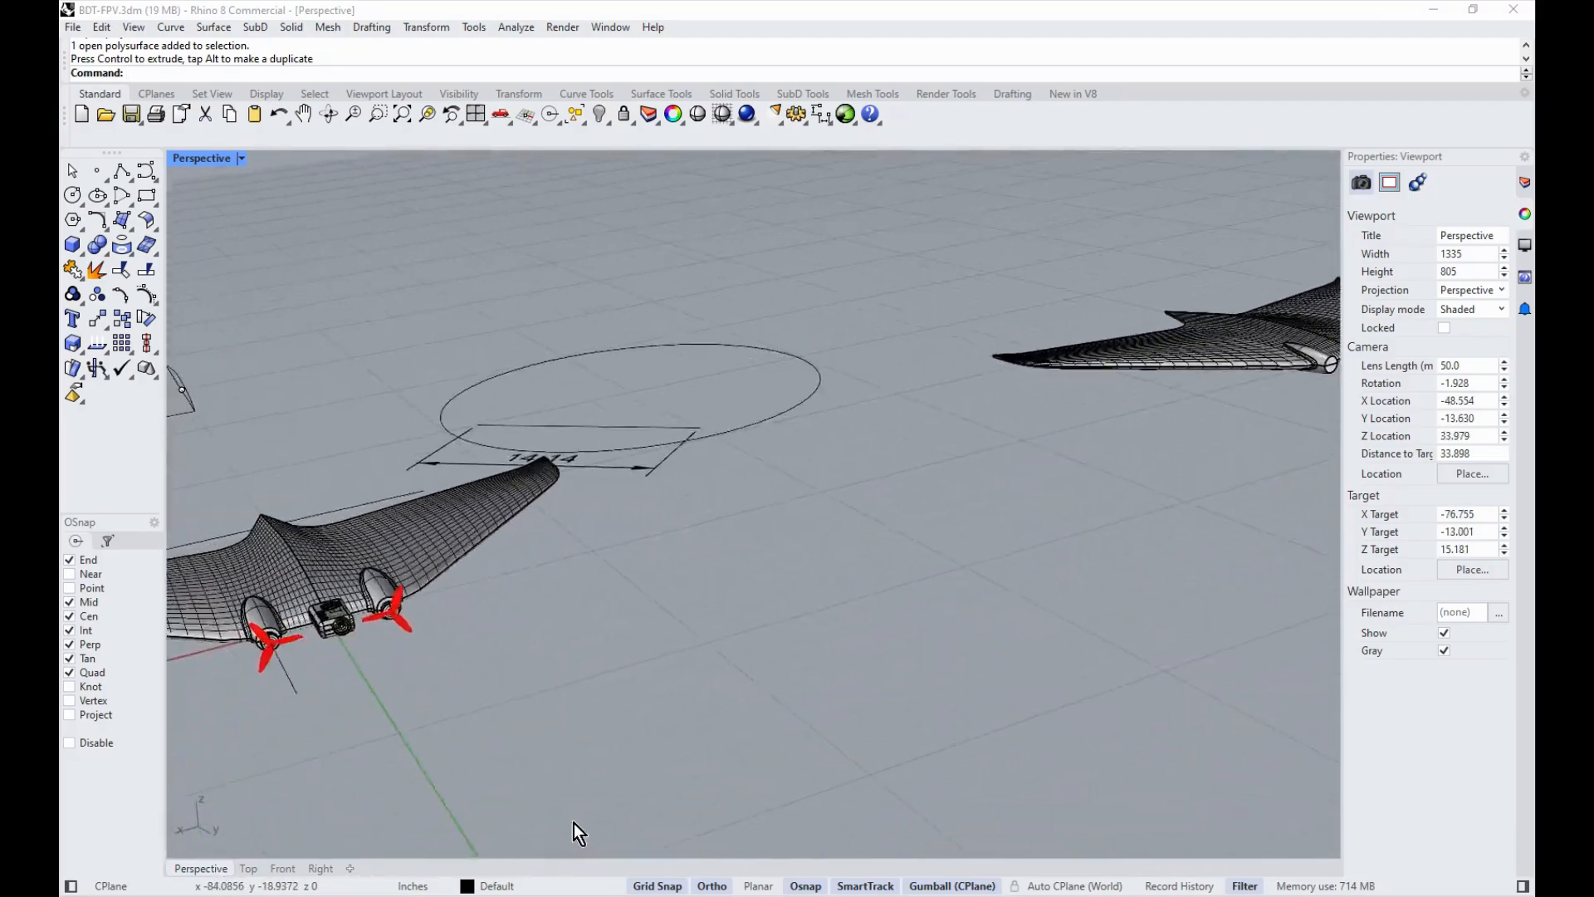
scroll(914, 684, up, 10)
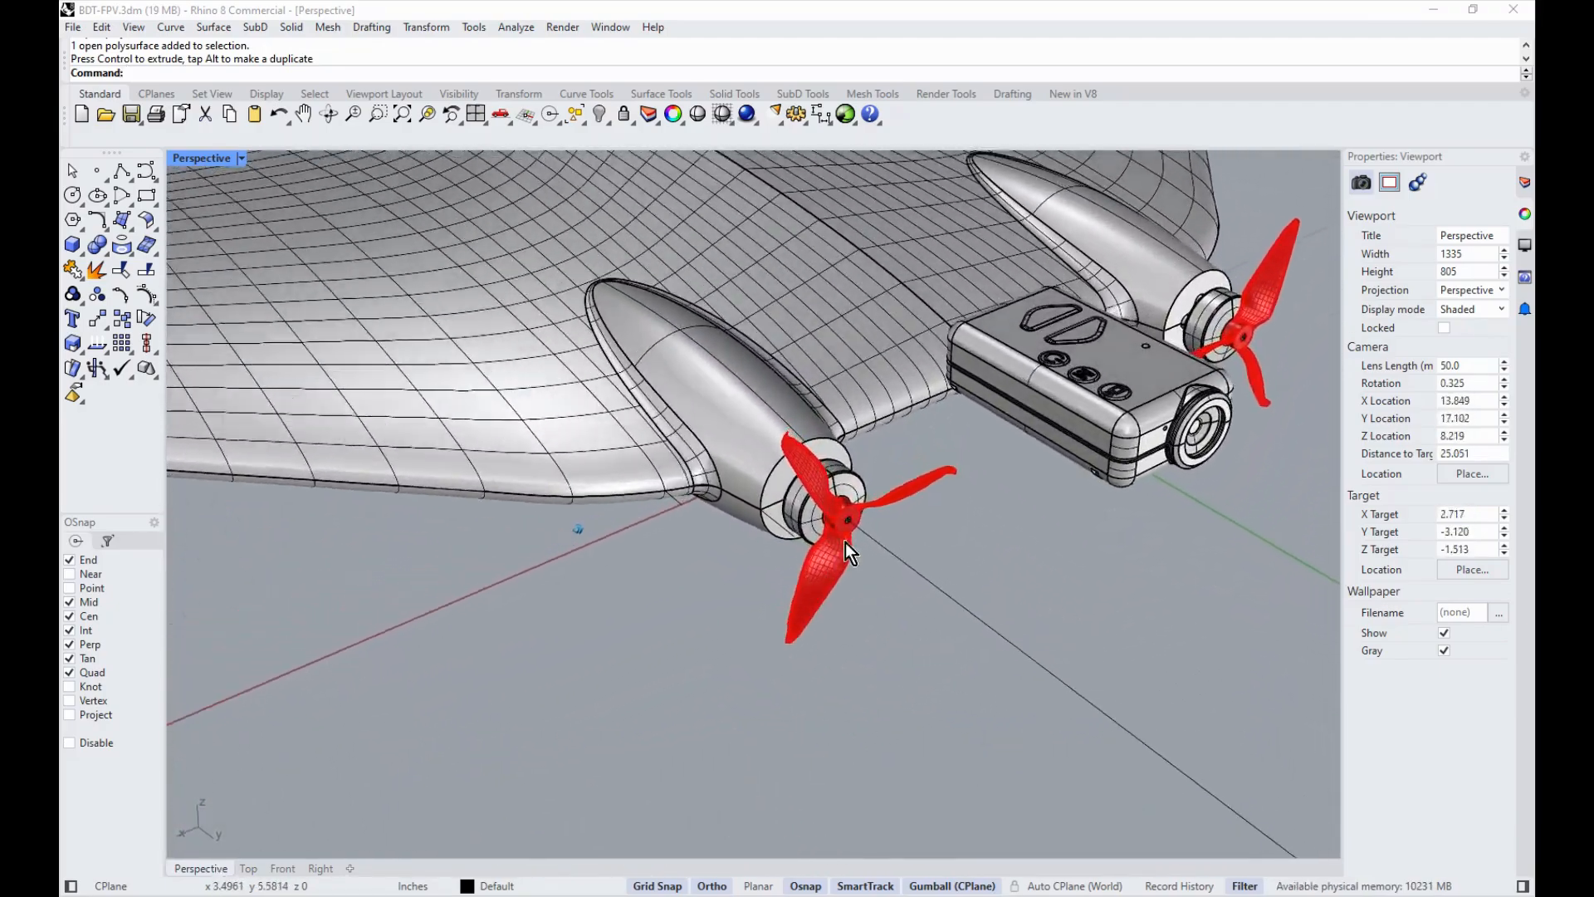
scroll(681, 631, up, 3)
scroll(892, 486, down, 7)
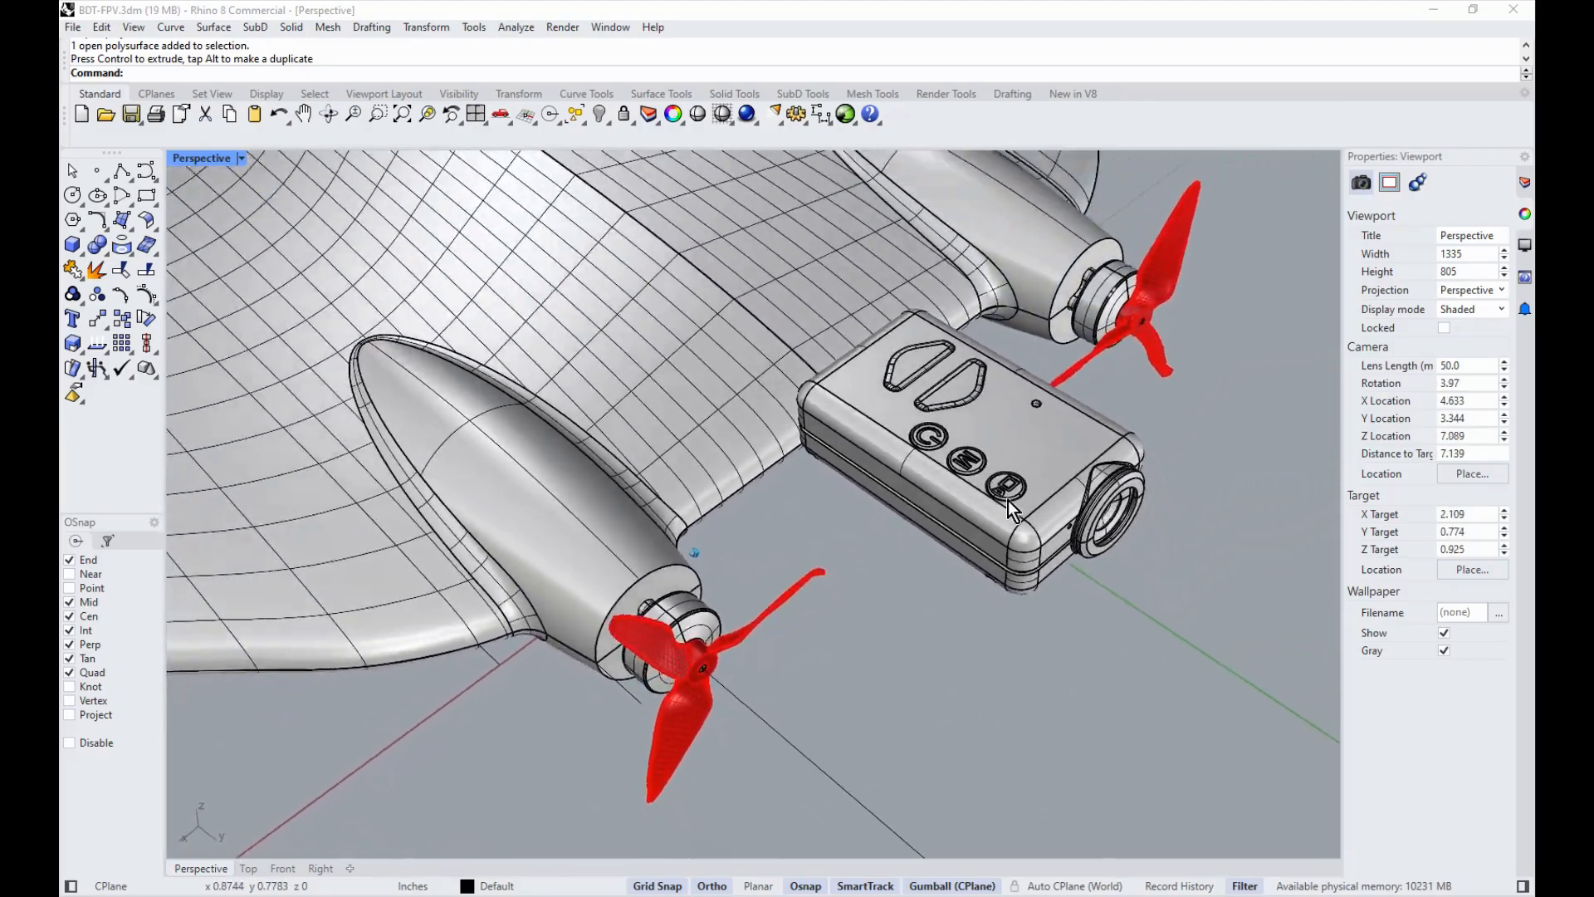
right_drag(864, 465, 485, 398)
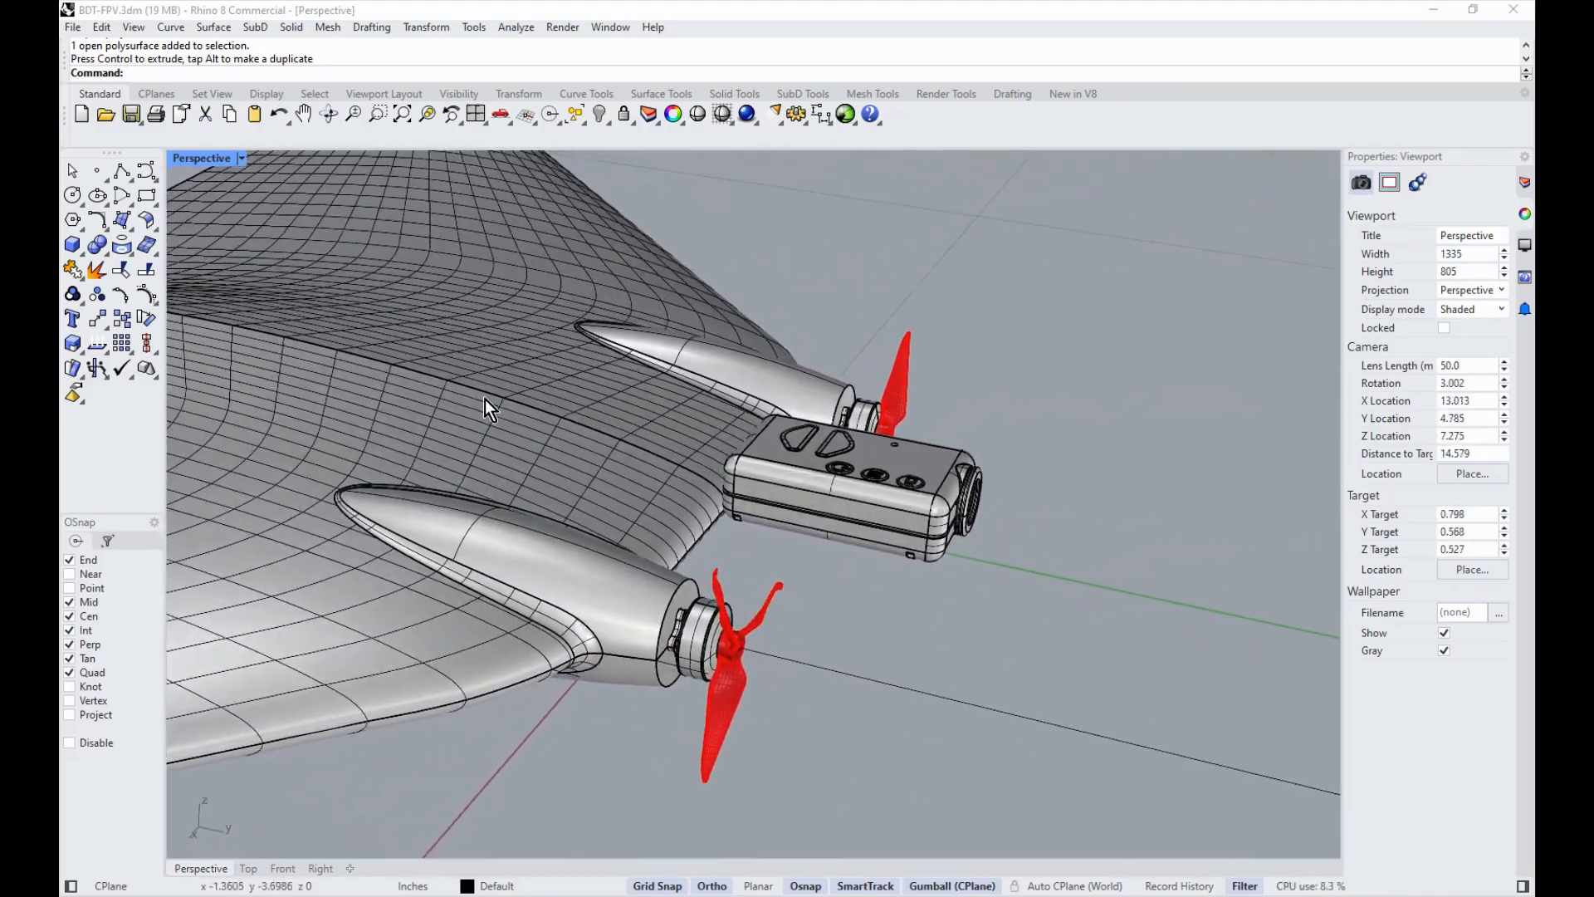
right_drag(766, 478, 605, 352)
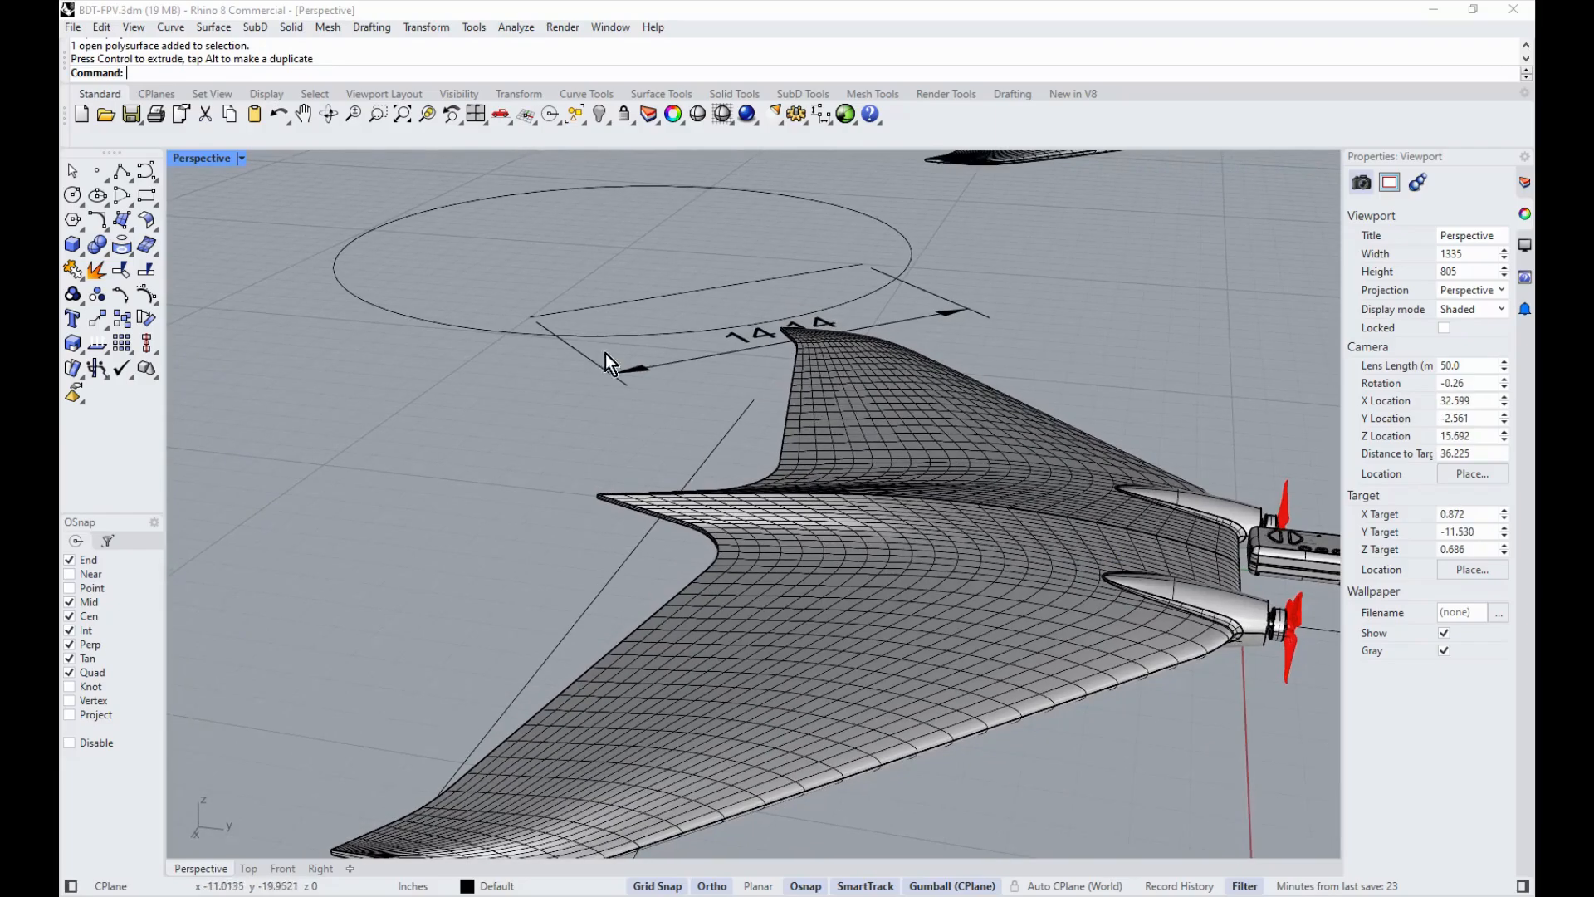
right_drag(517, 564, 955, 366)
right_drag(904, 478, 965, 425)
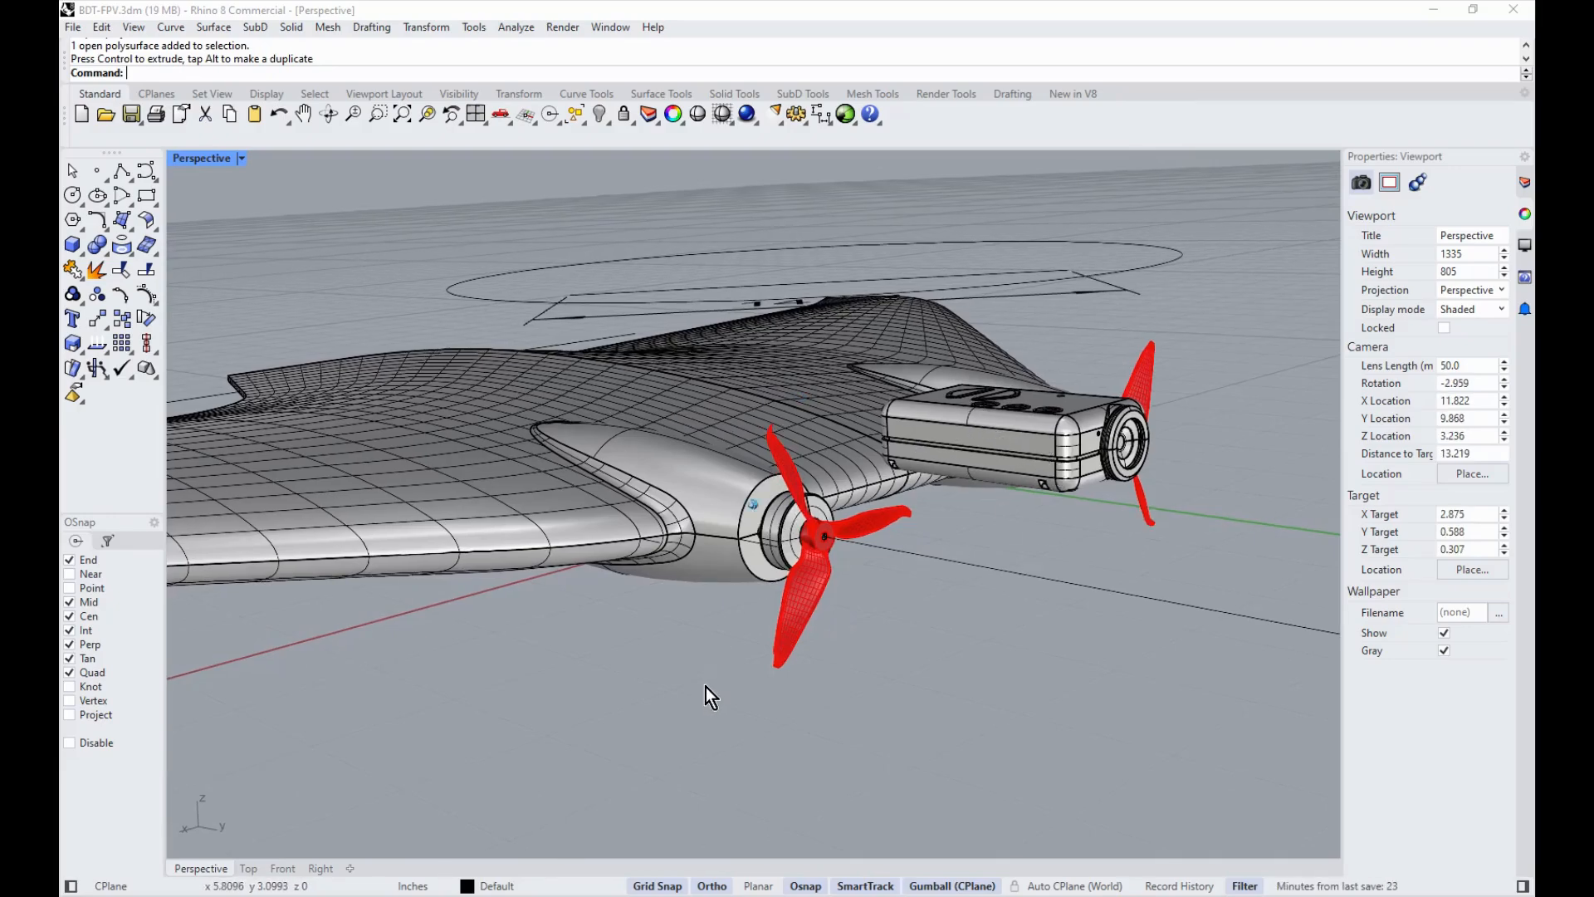
right_drag(708, 689, 900, 694)
scroll(746, 804, down, 3)
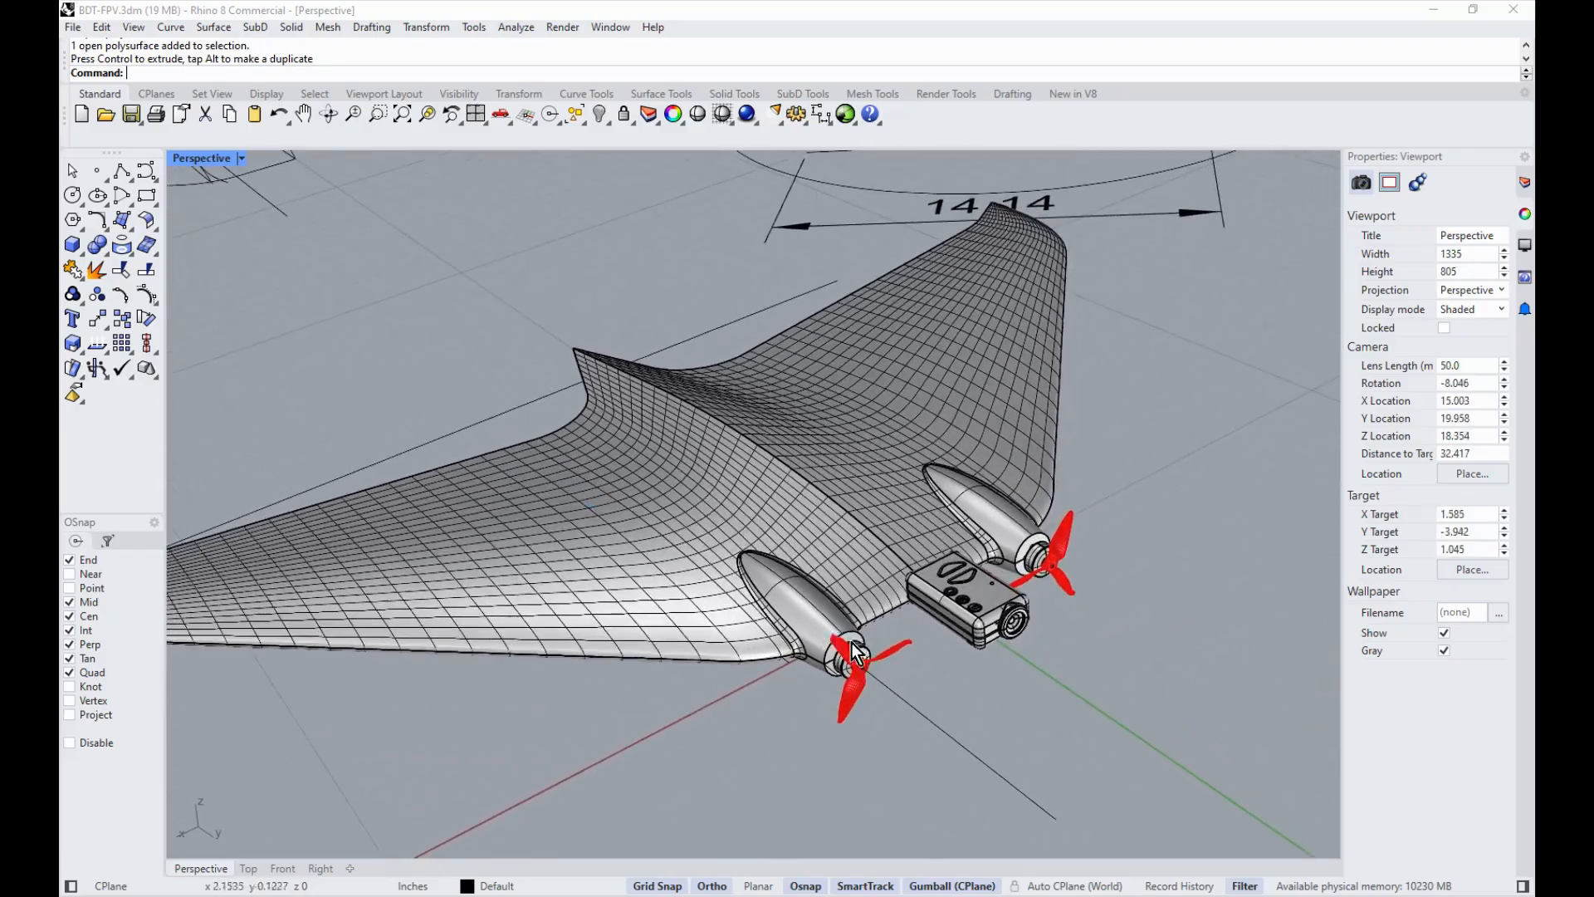
Step: Review the wing panels' CG dimensions in the Top view and the wing CG formula in K10 of the Excel workbook
click(249, 869)
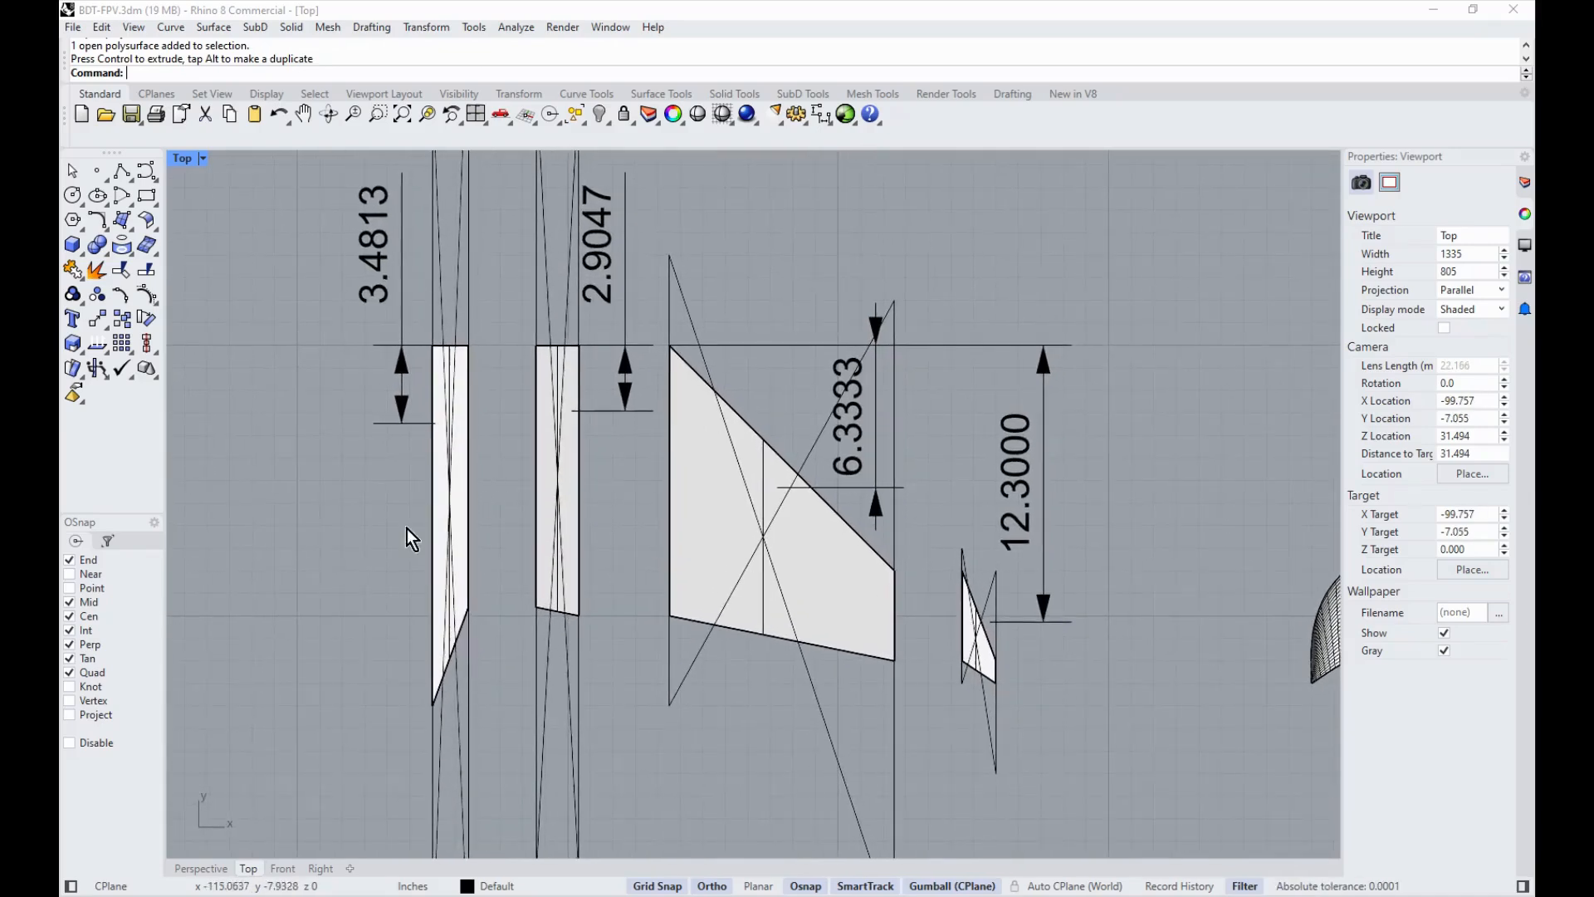
drag(1593, 52, 654, 80)
click(786, 473)
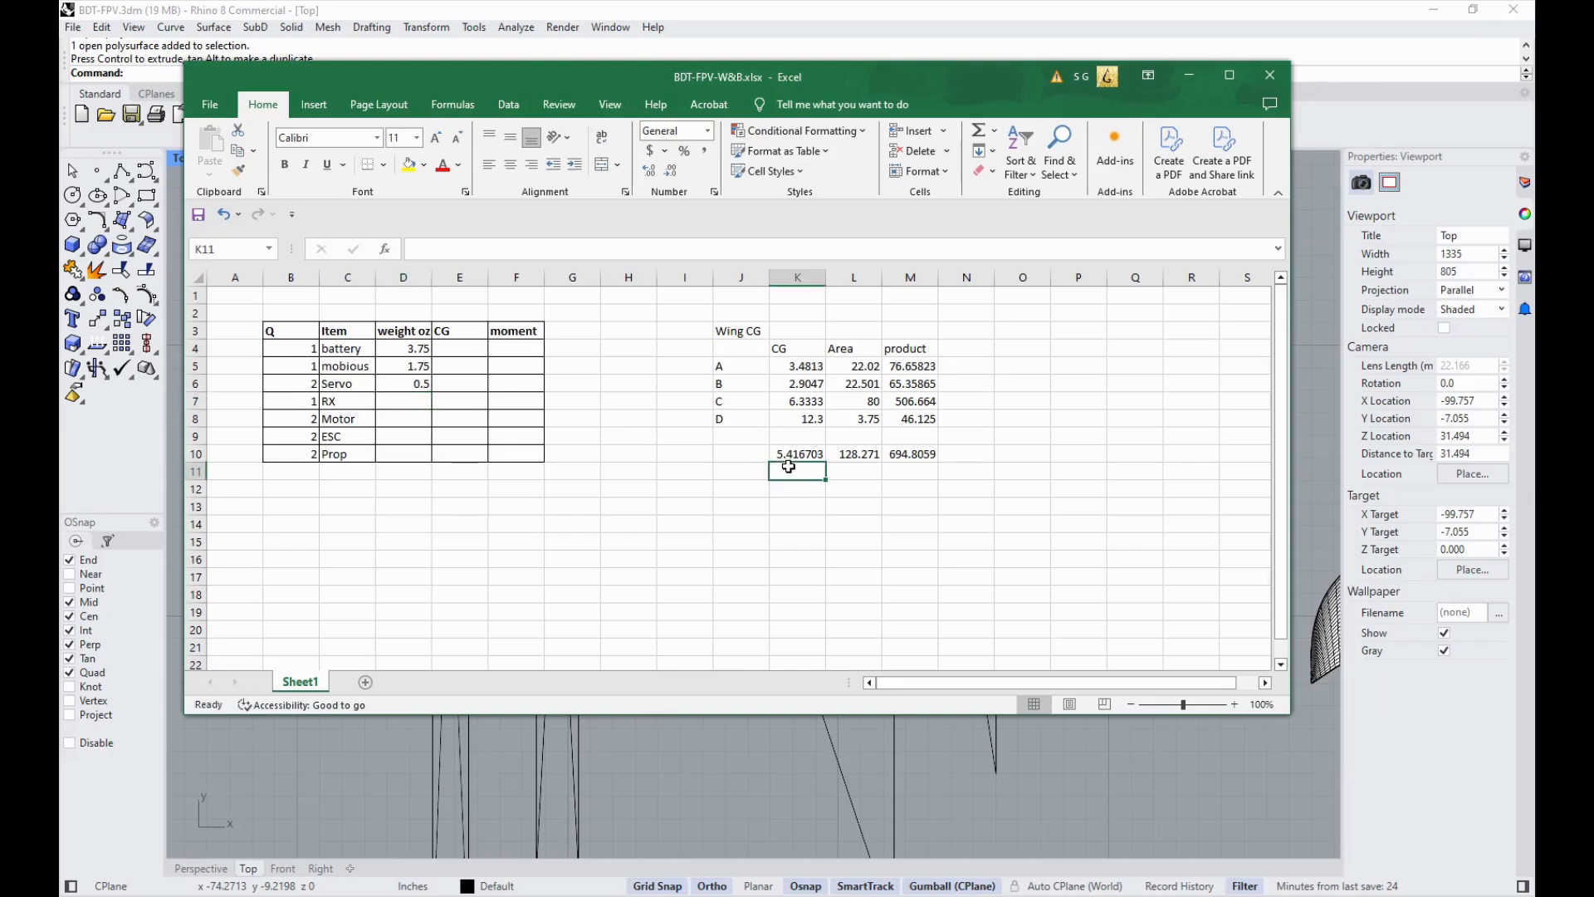
click(790, 457)
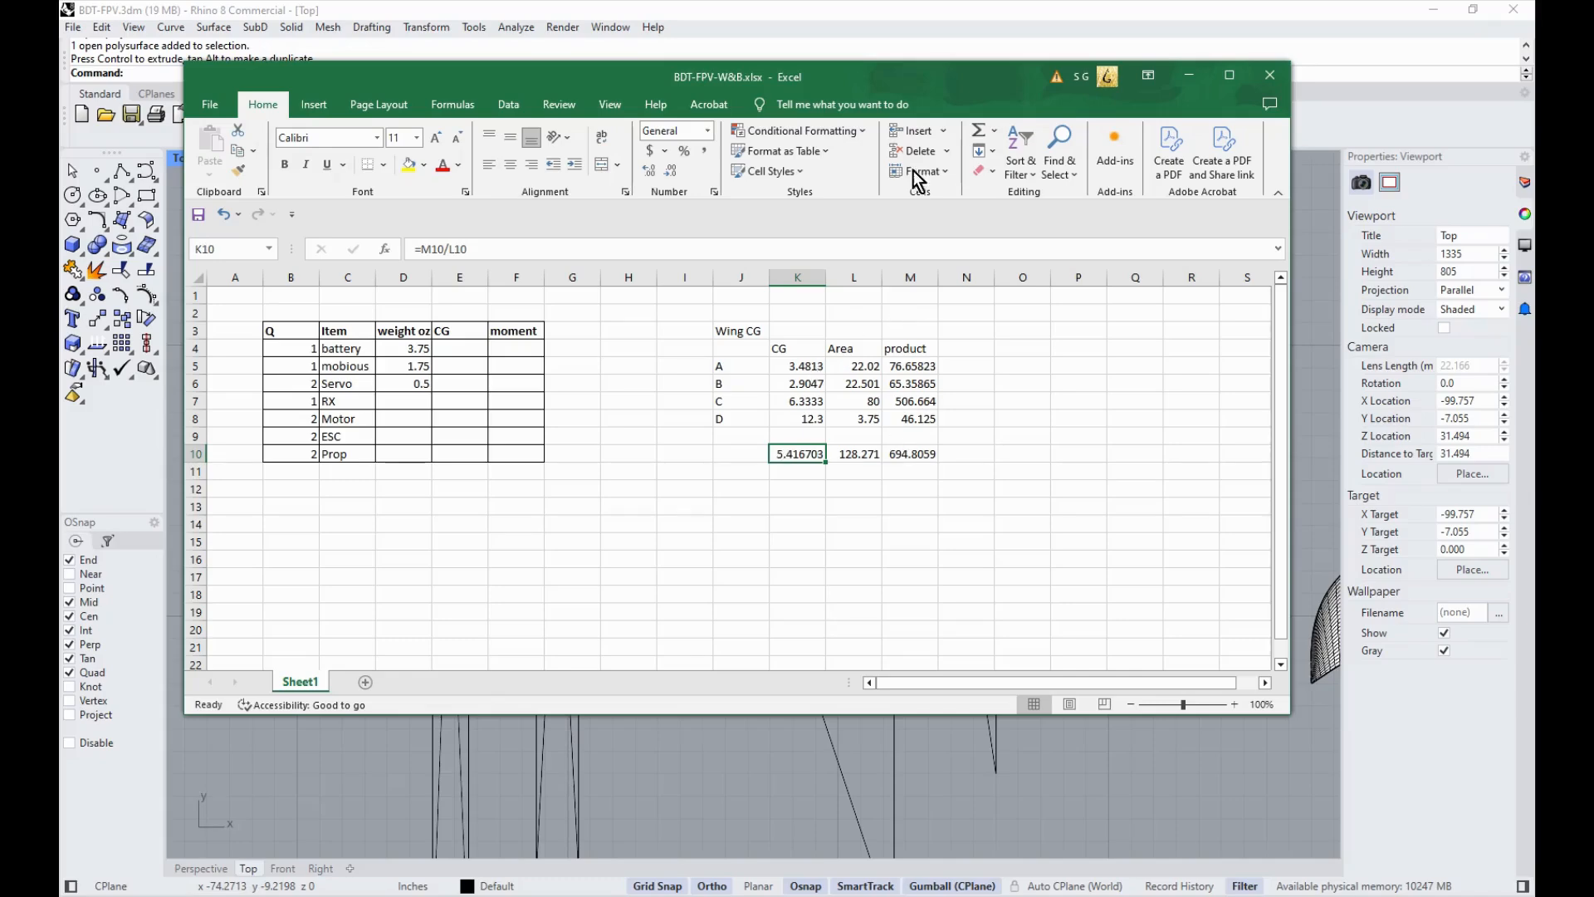
drag(886, 83, 1593, 74)
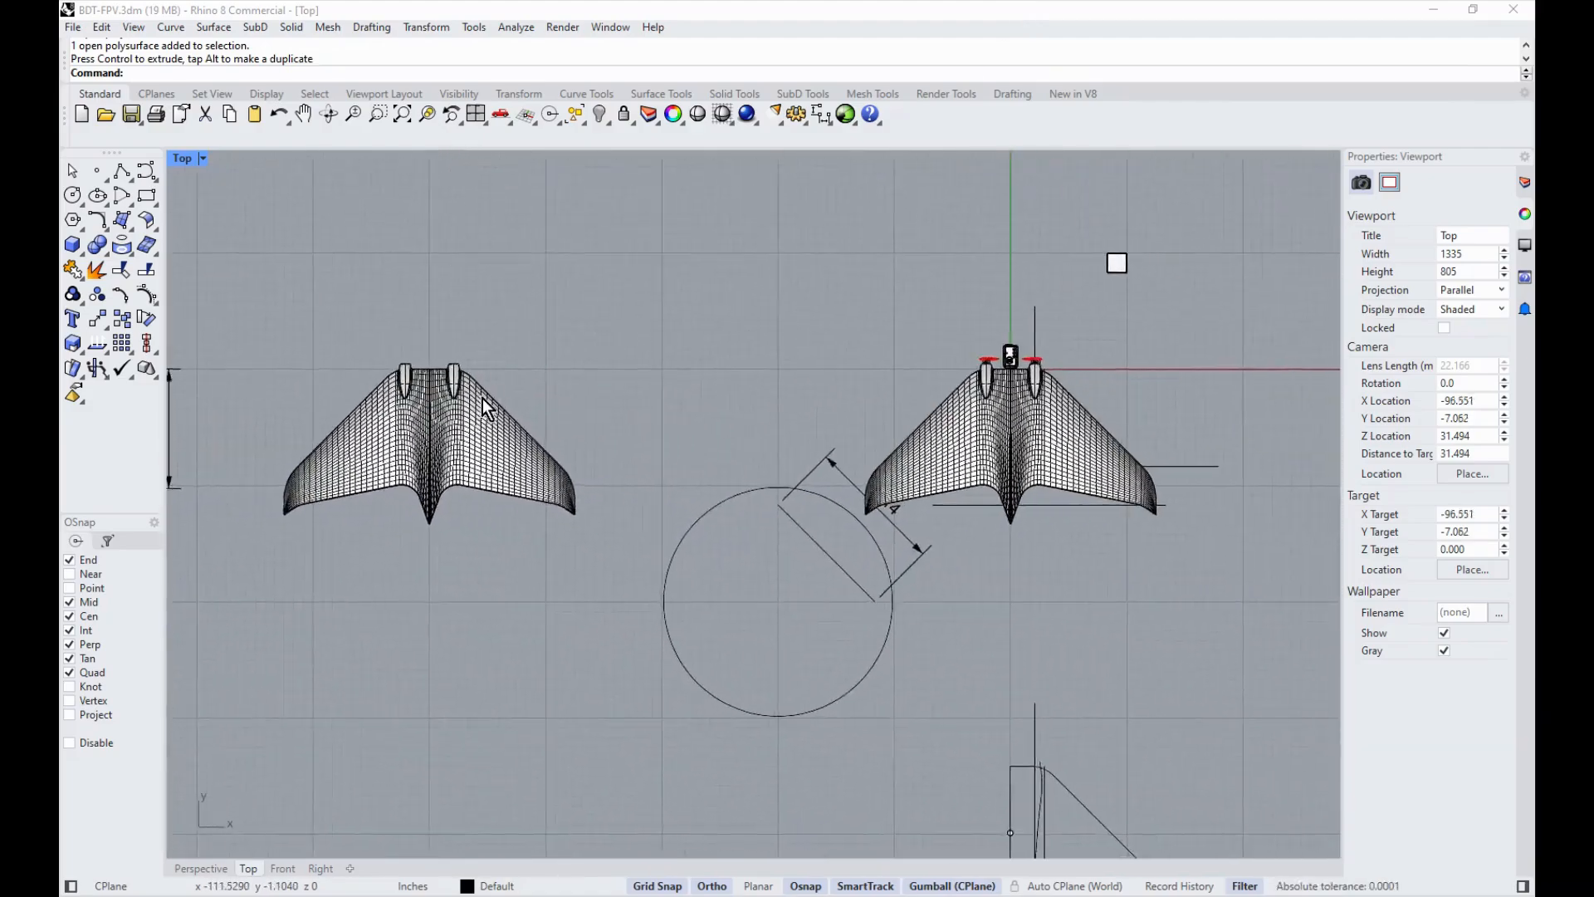
scroll(772, 489, up, 3)
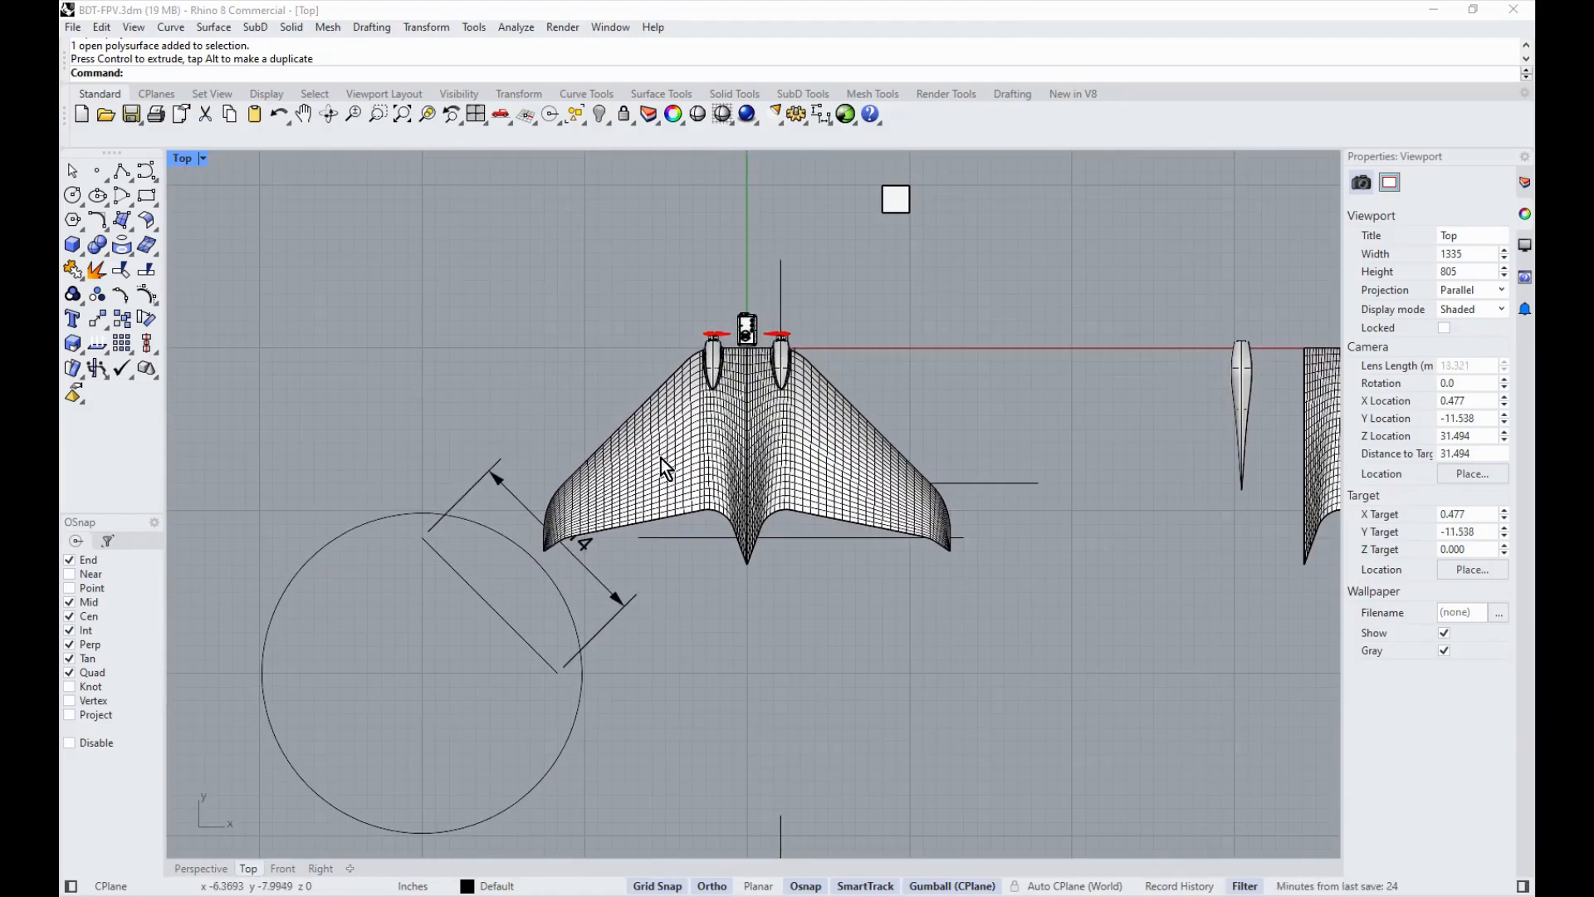
scroll(834, 504, up, 5)
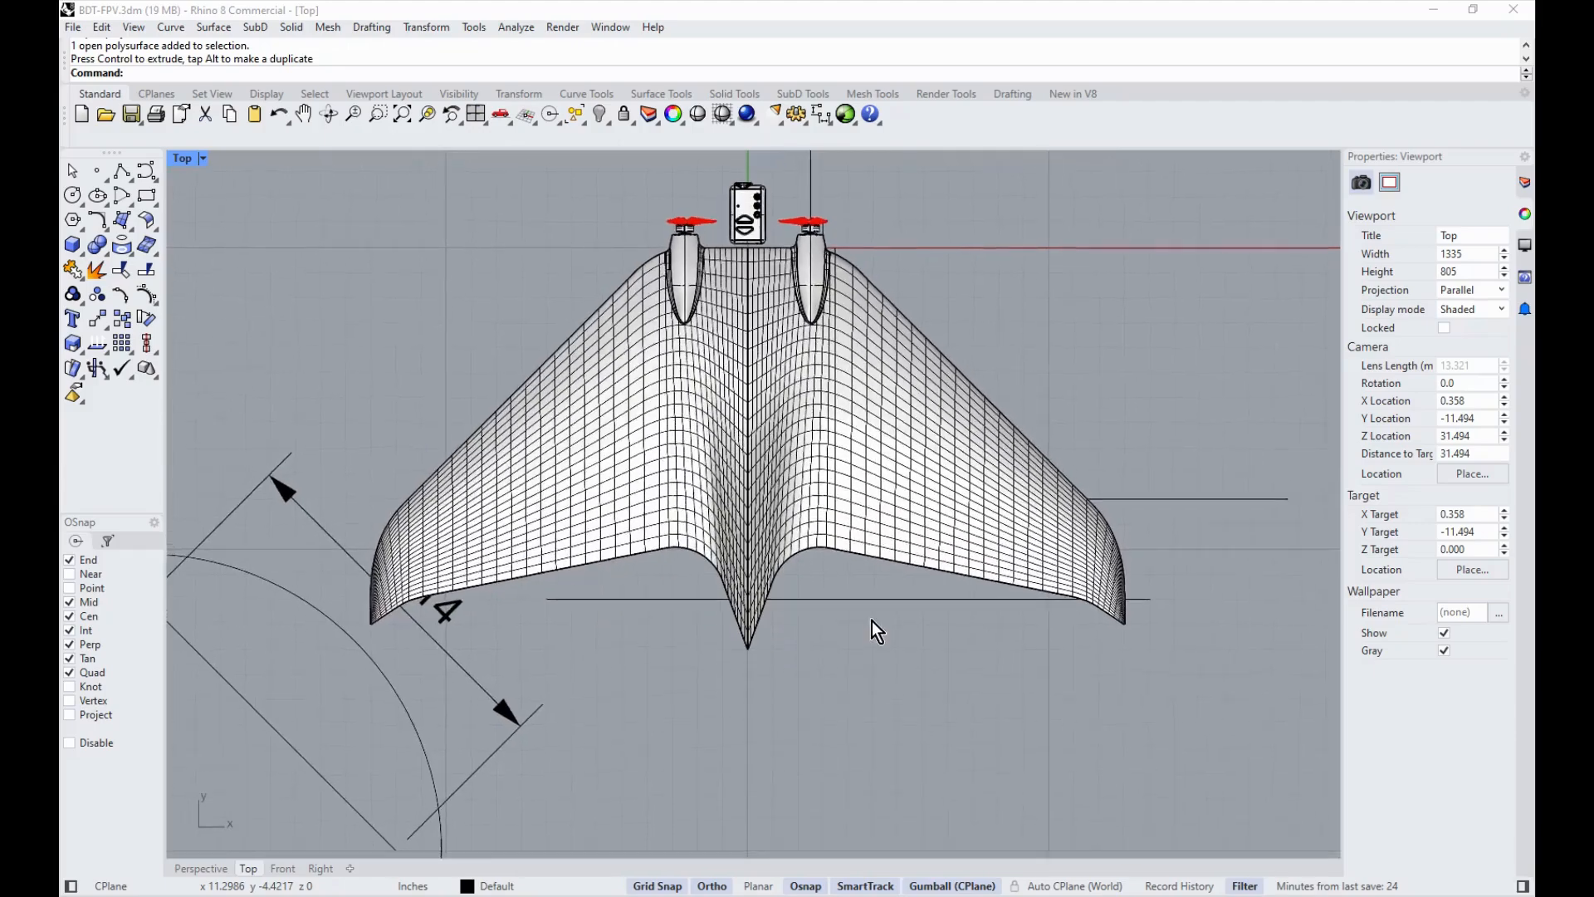
scroll(884, 630, down, 2)
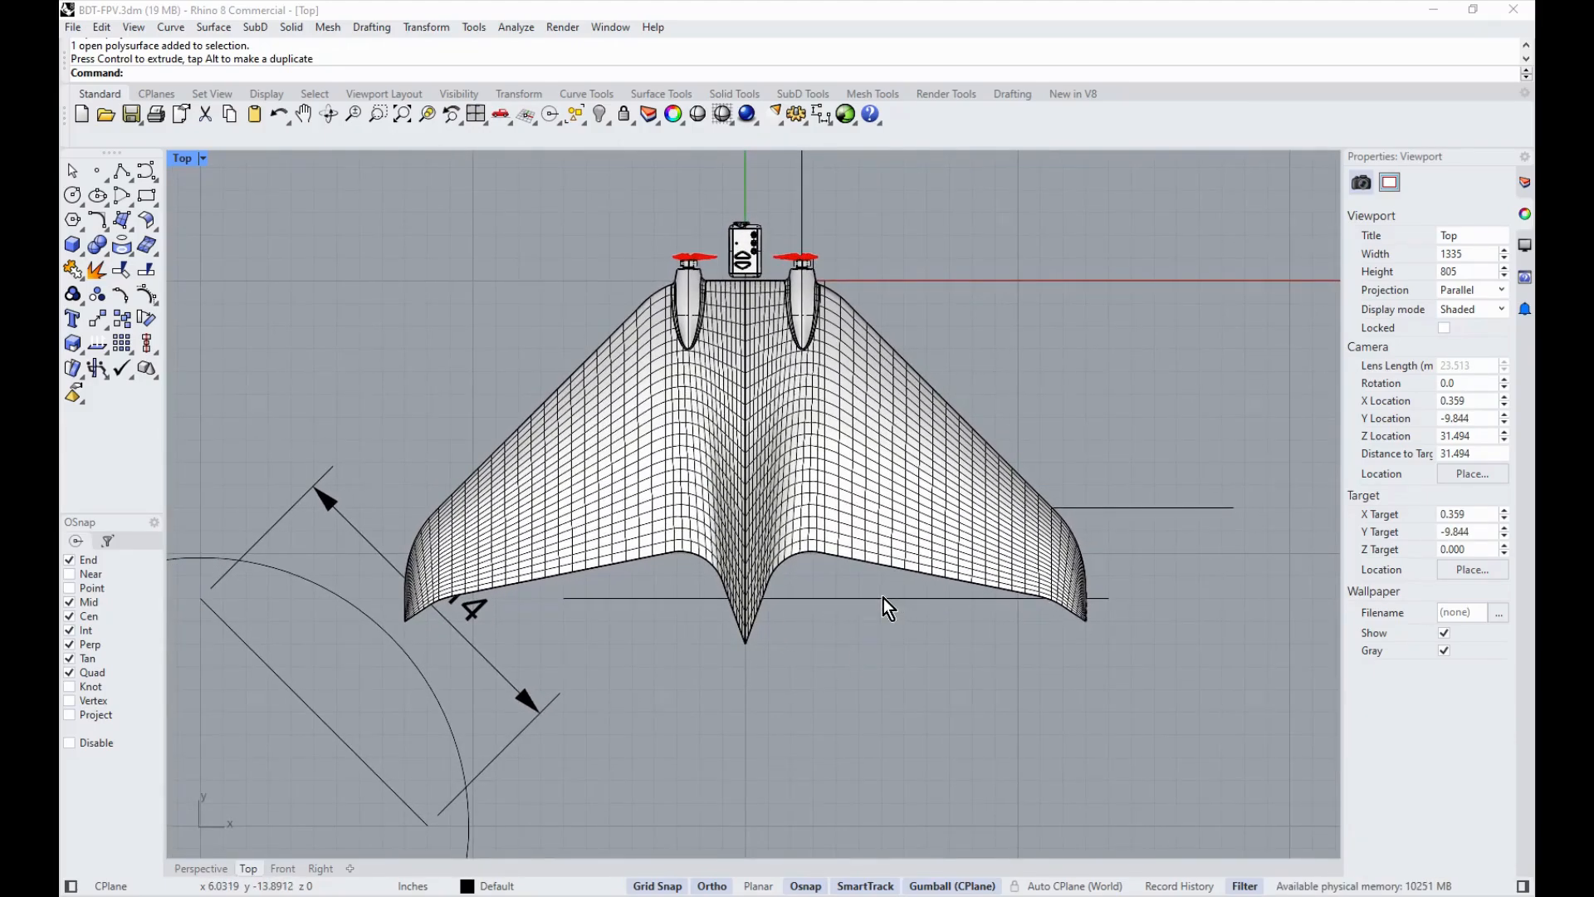
scroll(920, 593, down, 1)
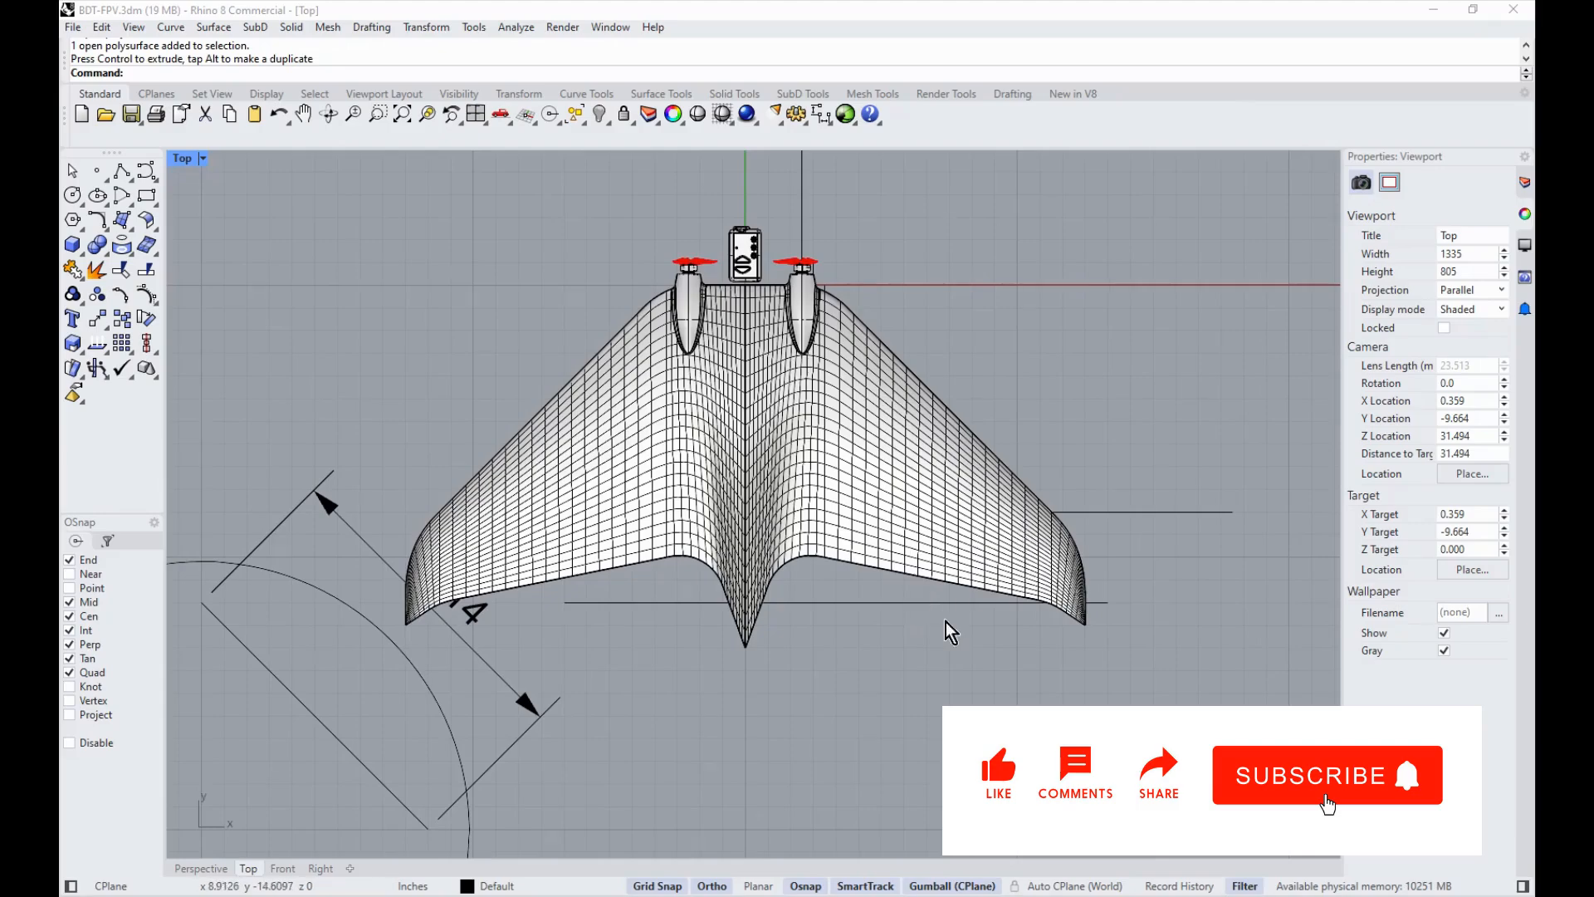
Step: Review the assembled flying wing alongside the wing copy, panel CG constructions and planform outline in the Top view
scroll(956, 650, down, 1)
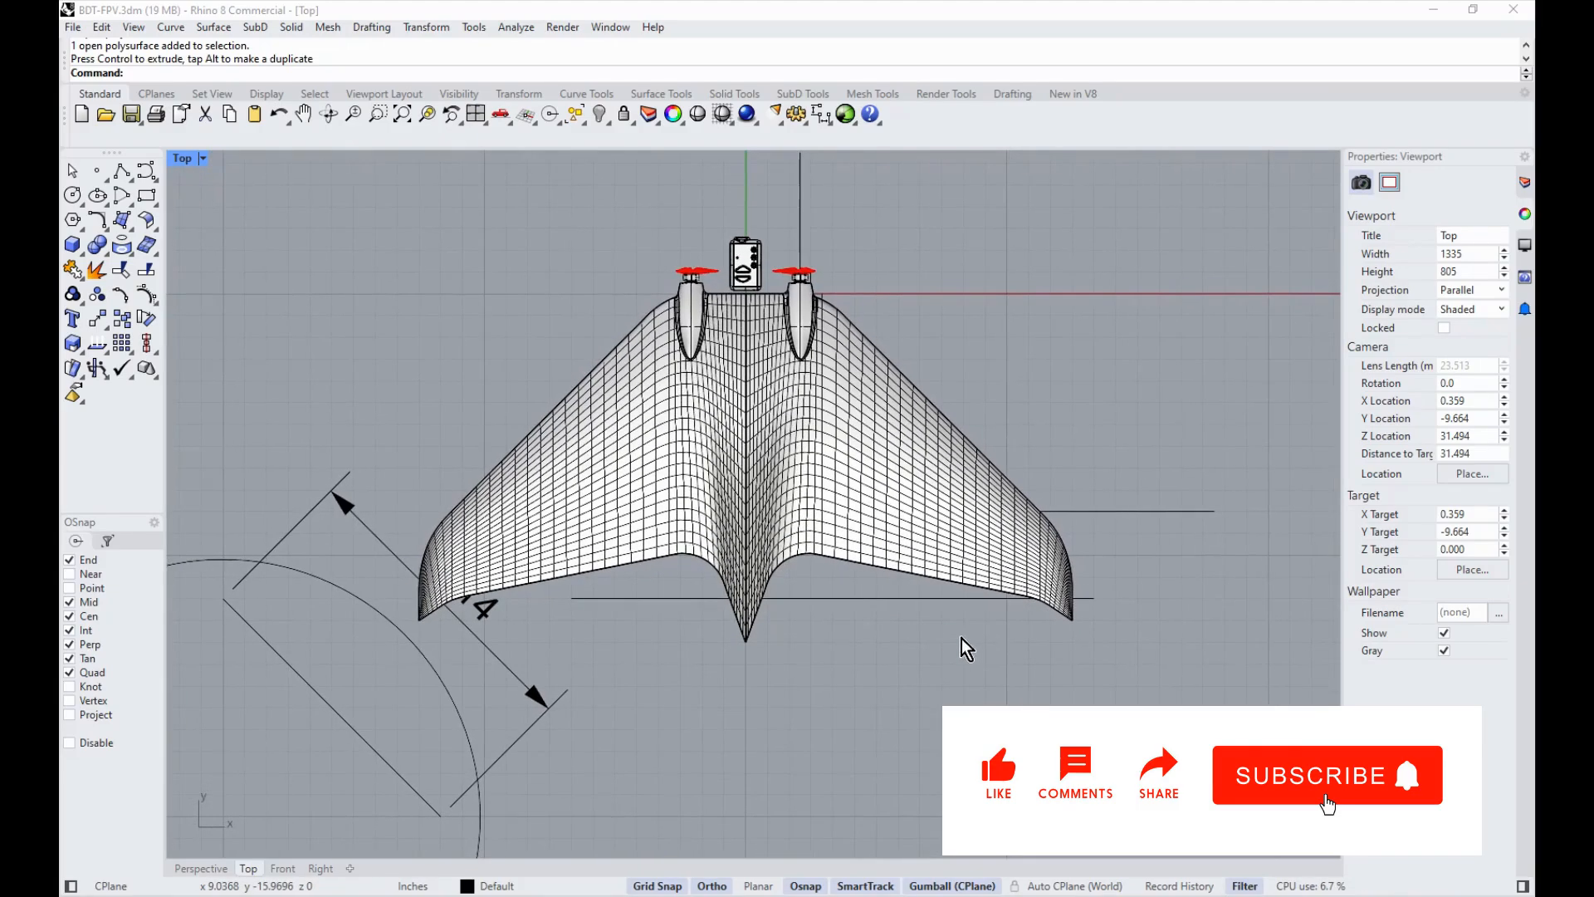
scroll(945, 655, down, 3)
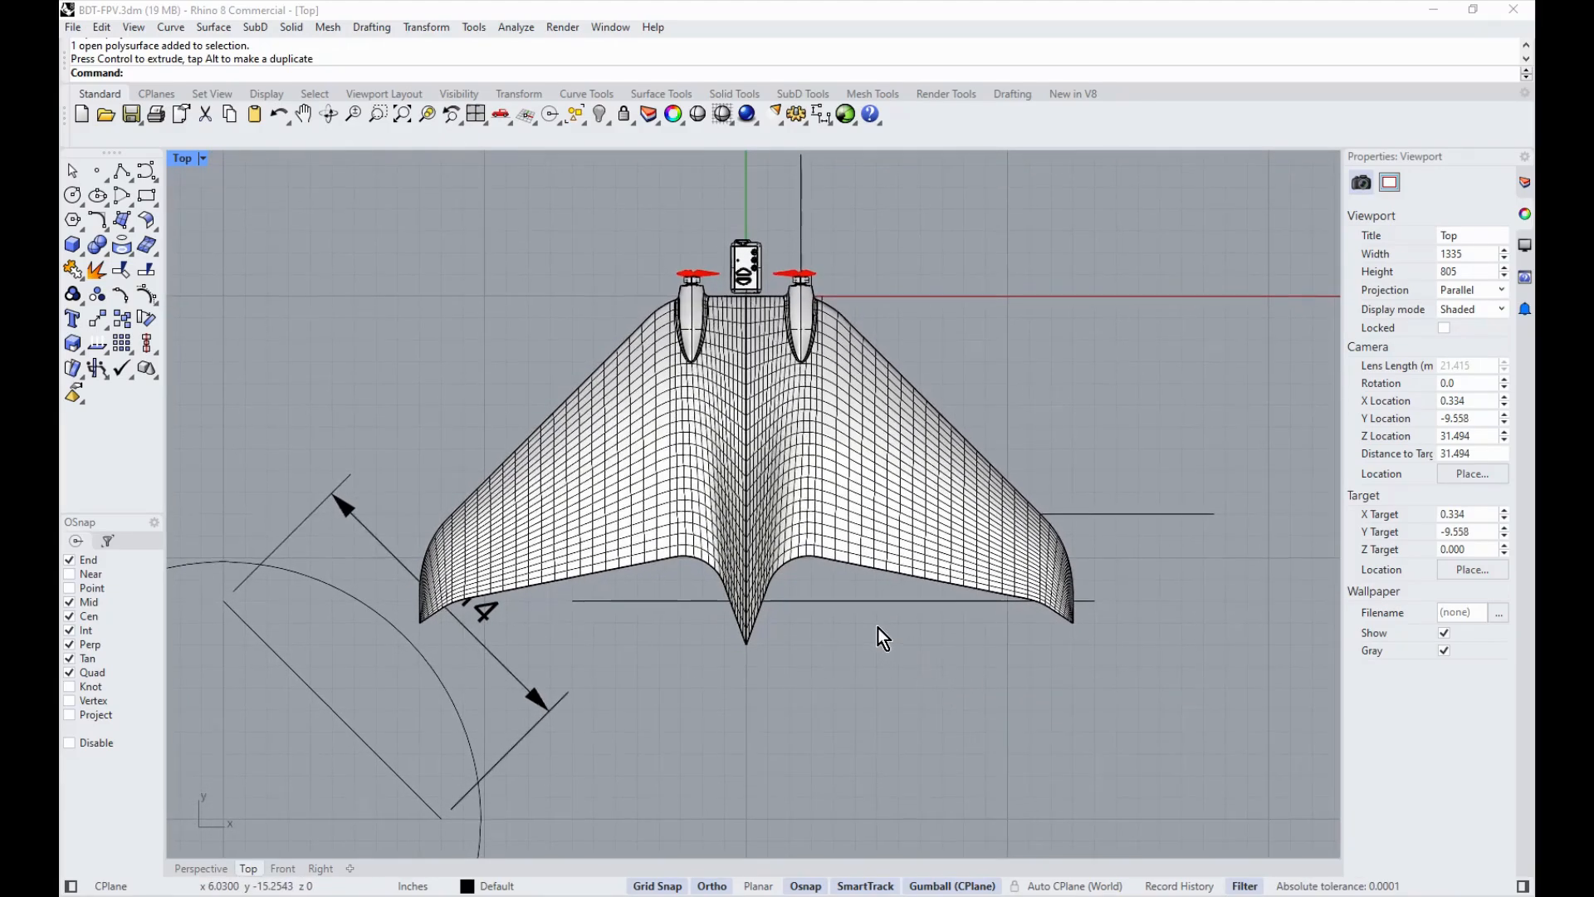
scroll(718, 575, down, 5)
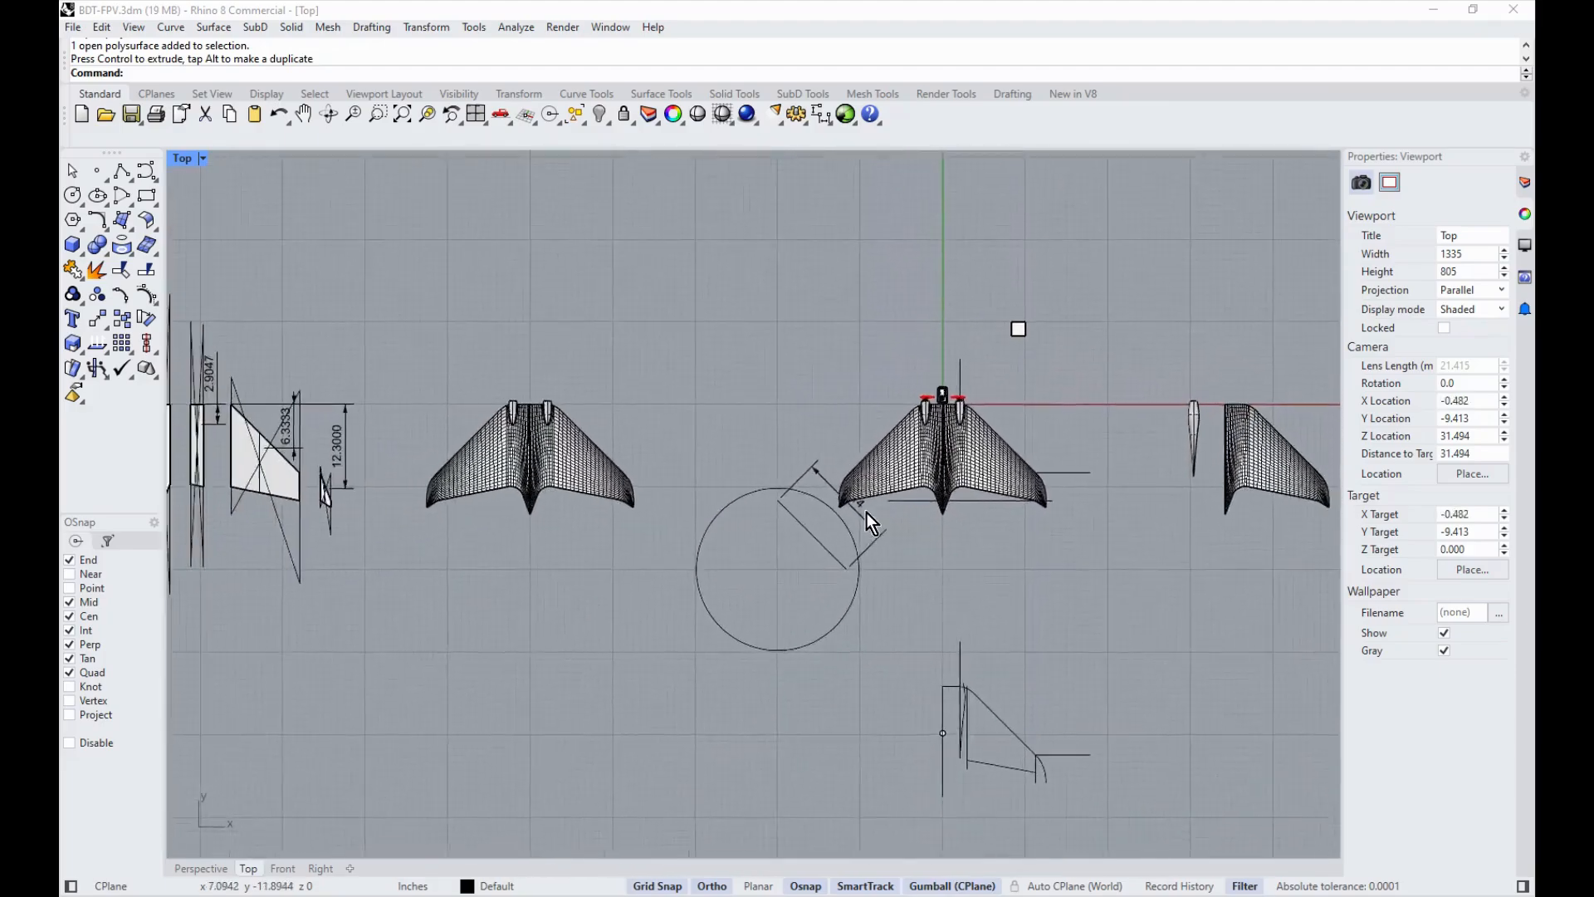
scroll(470, 534, up, 4)
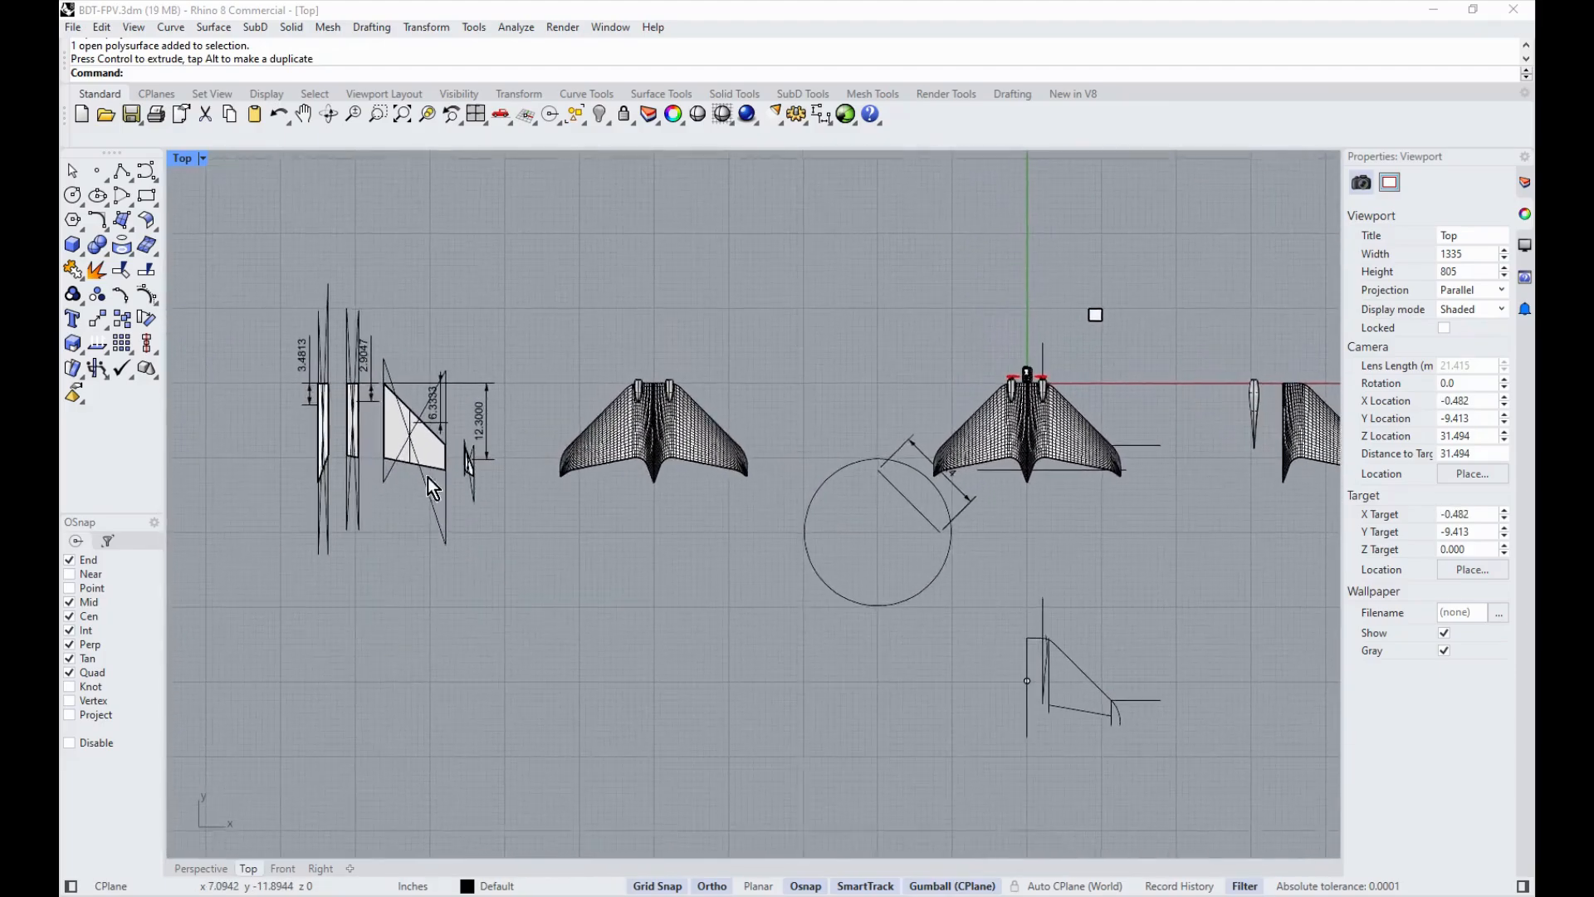
scroll(422, 476, up, 1)
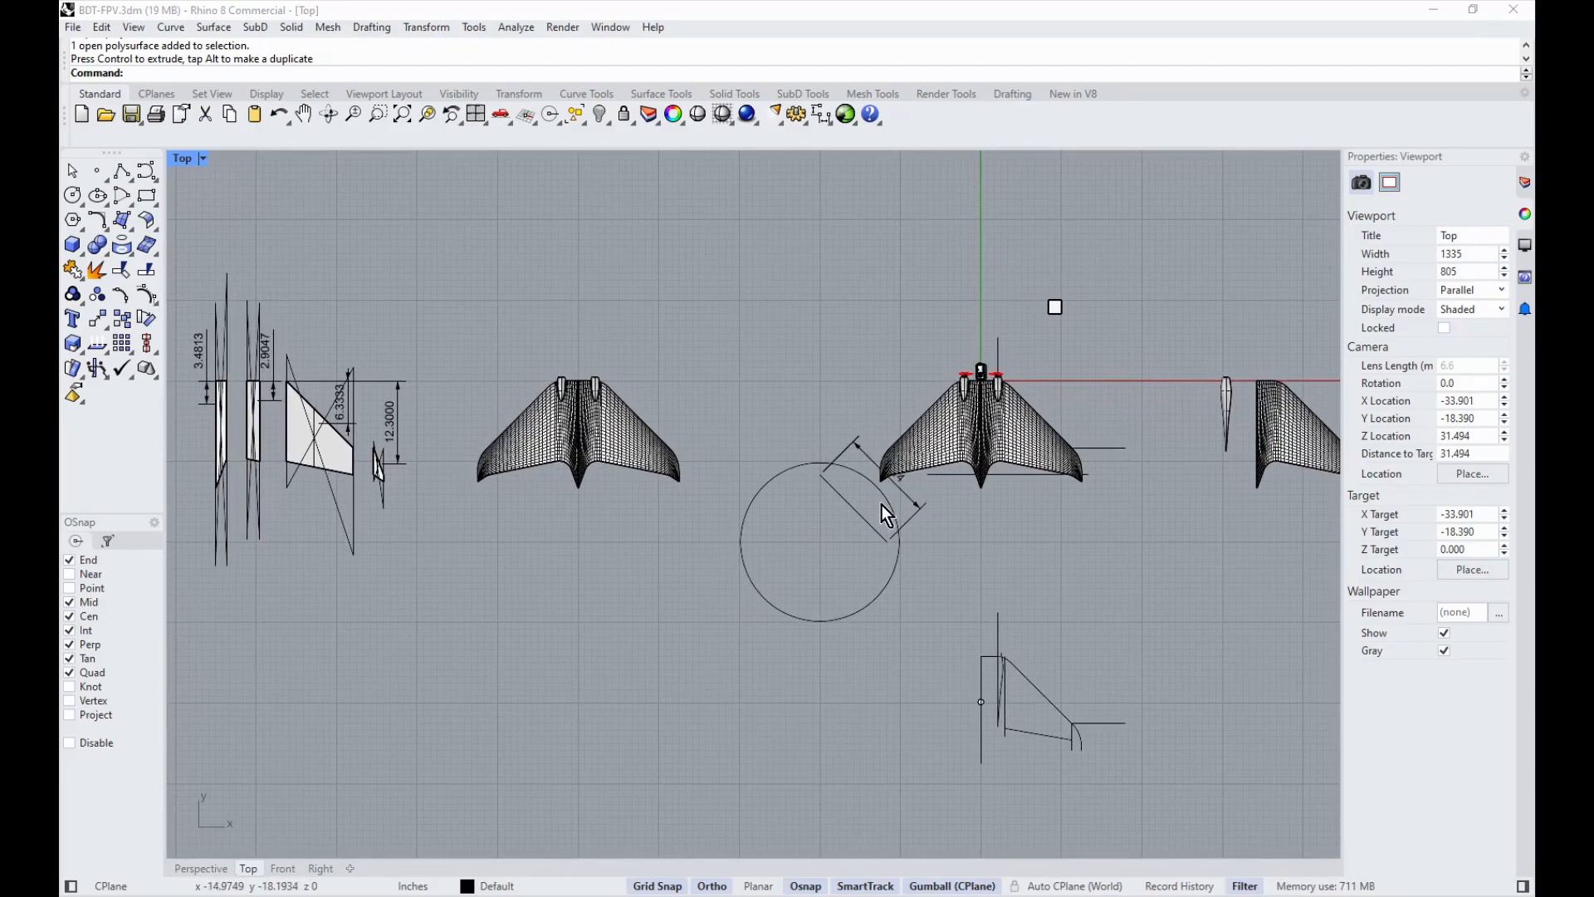
scroll(995, 495, up, 1)
scroll(996, 494, up, 1)
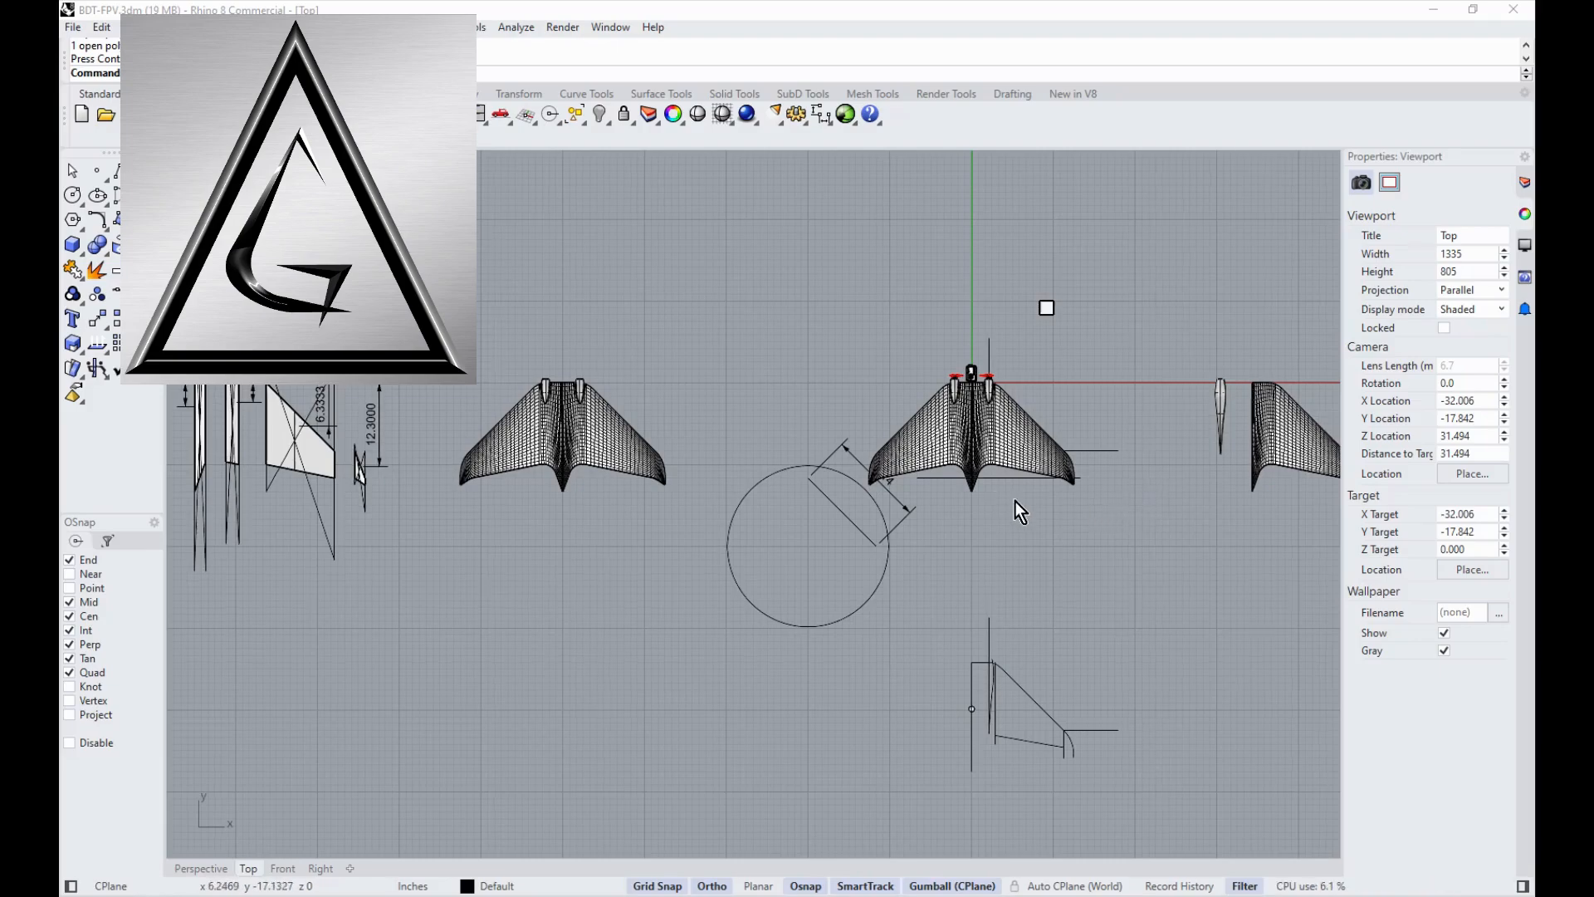
scroll(1015, 501, up, 1)
scroll(924, 546, up, 1)
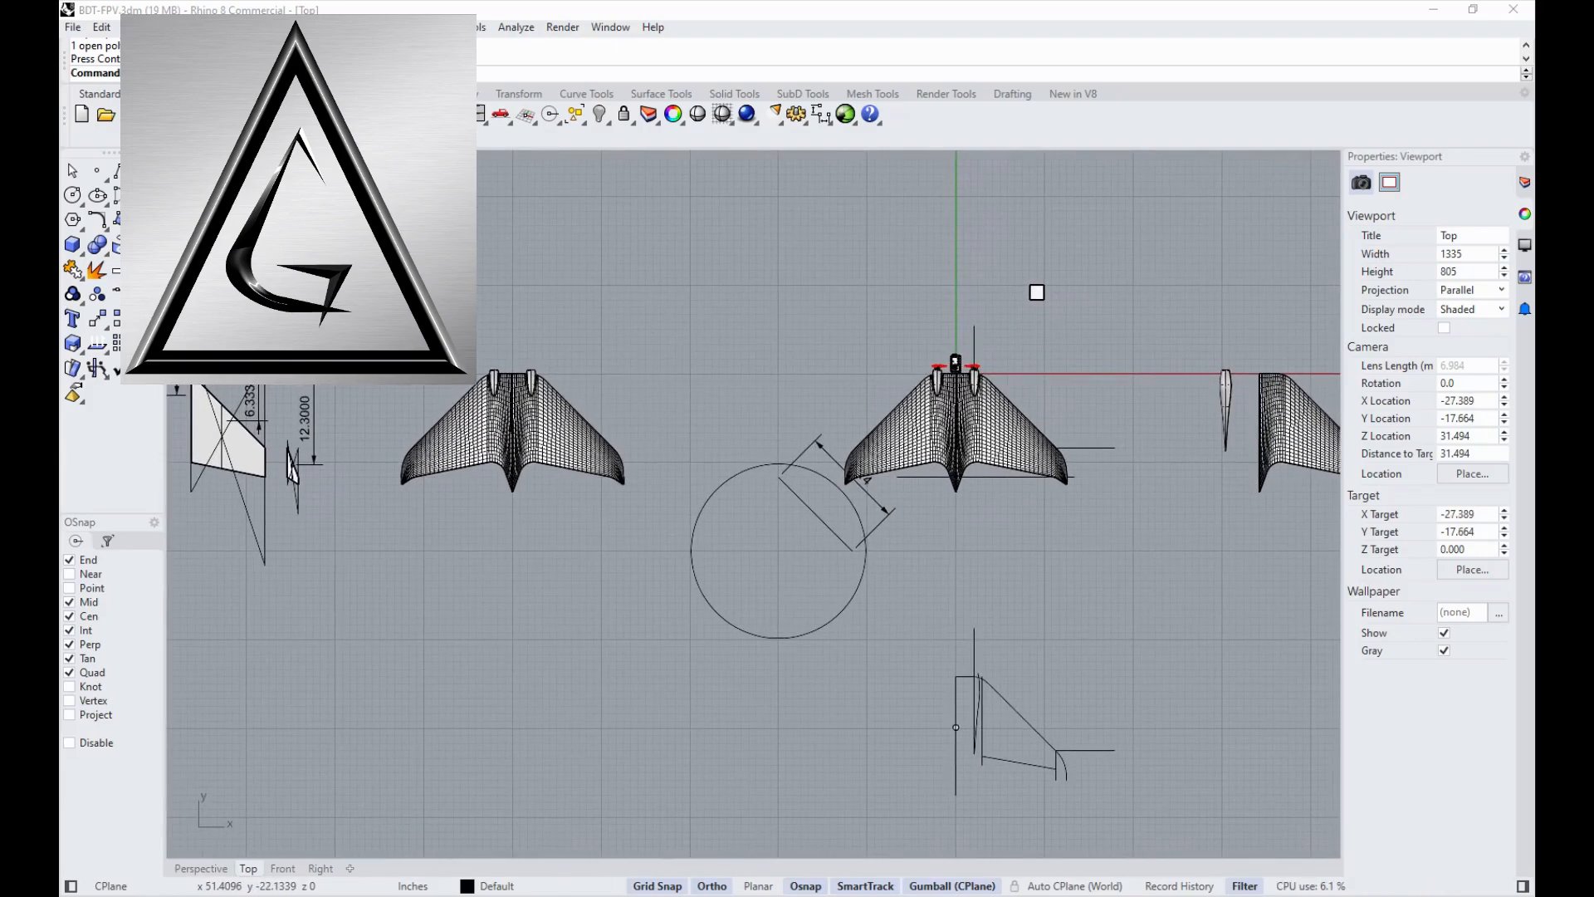